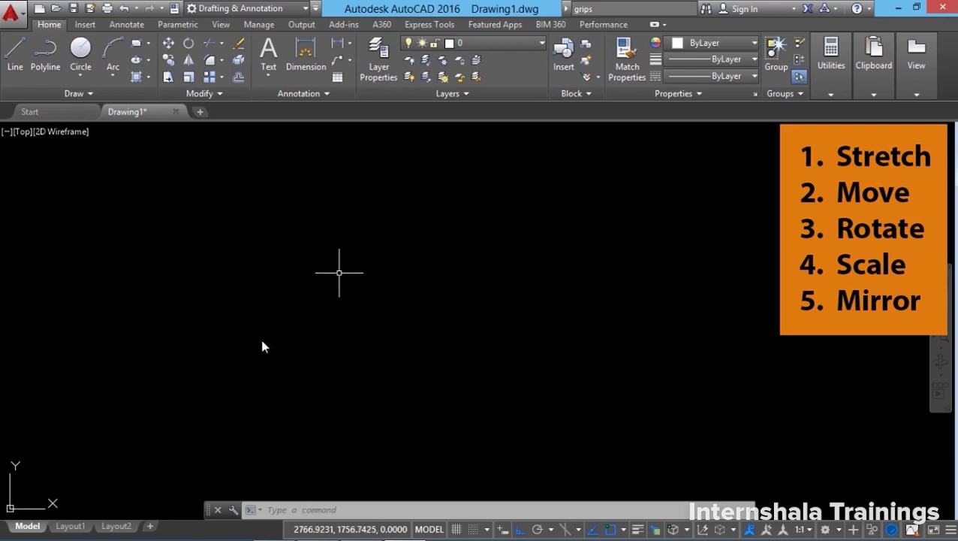
Step: Draw a horizontal rectangle, wider than it is tall, in the middle of the empty drawing area
click(150, 44)
click(162, 66)
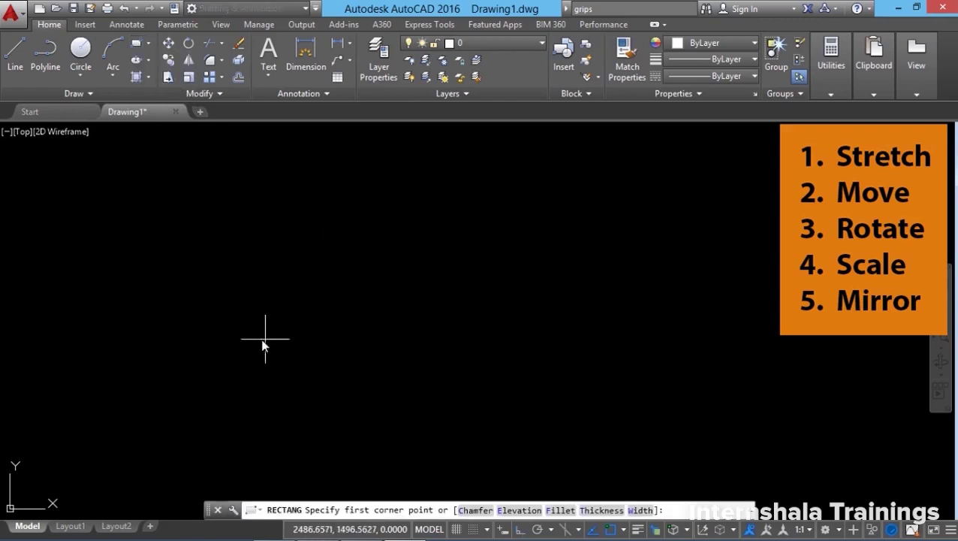
click(267, 387)
click(568, 252)
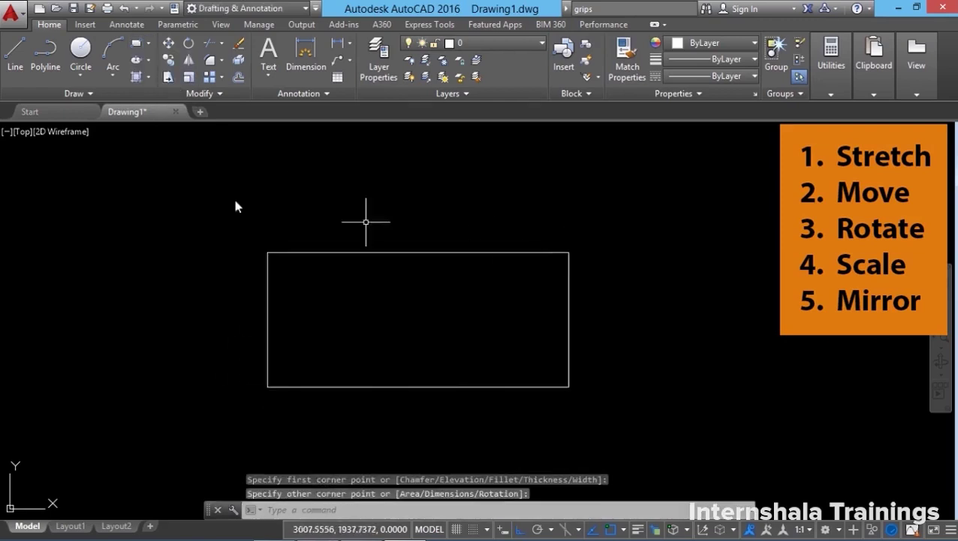
Step: Offset the rectangle inward by about 62 units, defining the distance with two points, and finish the Offset command
click(238, 79)
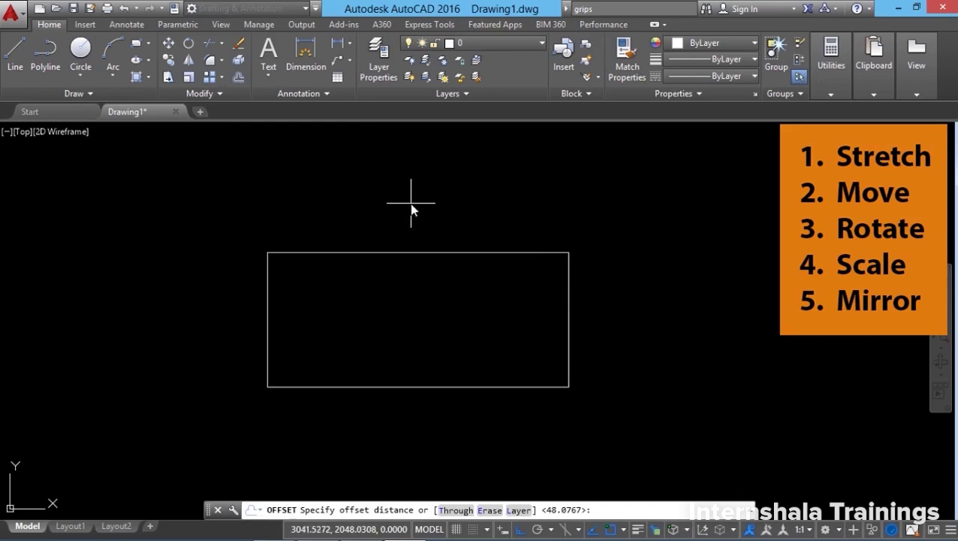
click(424, 186)
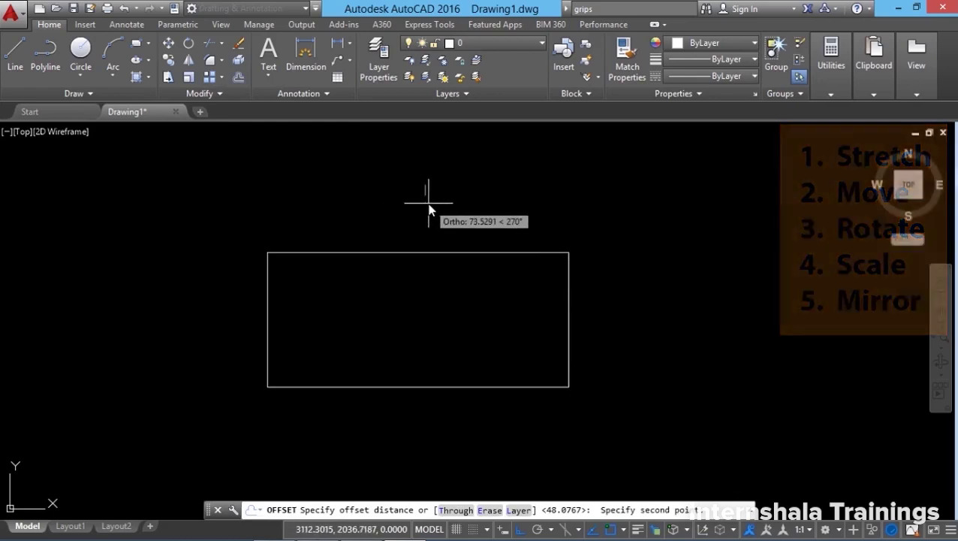
click(447, 252)
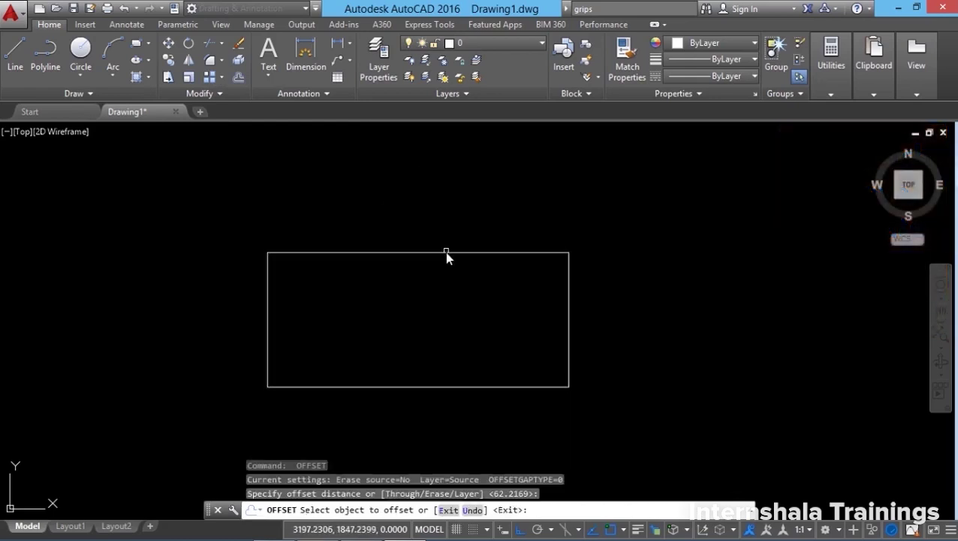
click(446, 253)
click(434, 306)
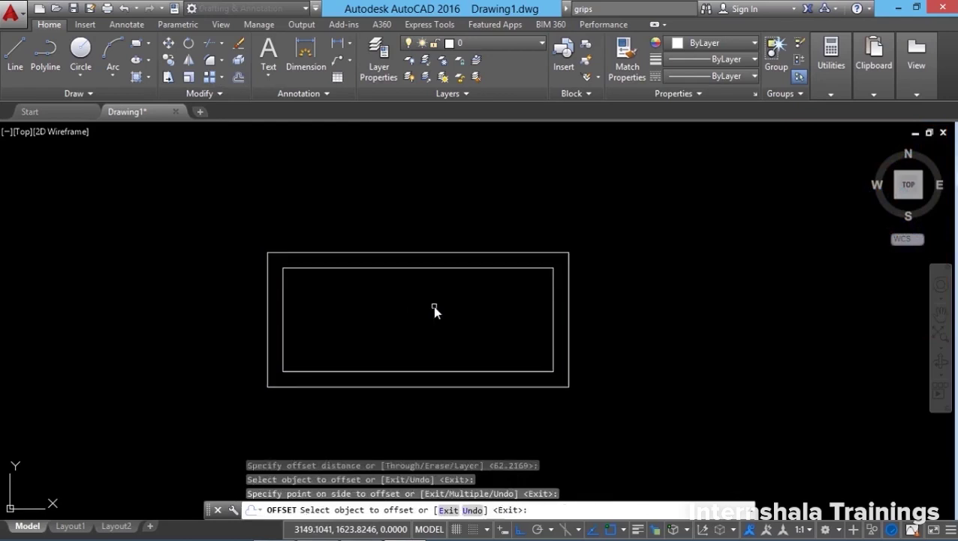
key(Return)
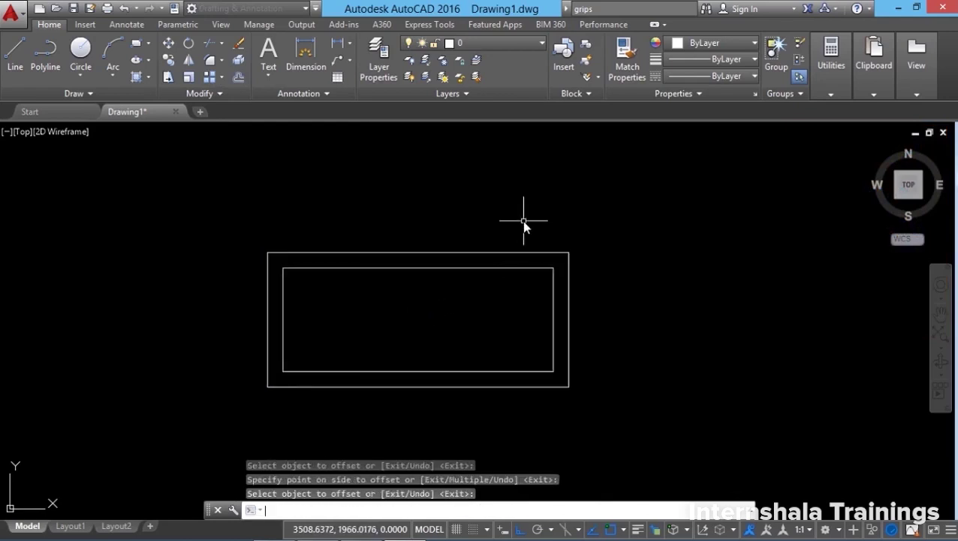
Step: Window-select both rectangles to examine their grips, and clear the selection
click(220, 196)
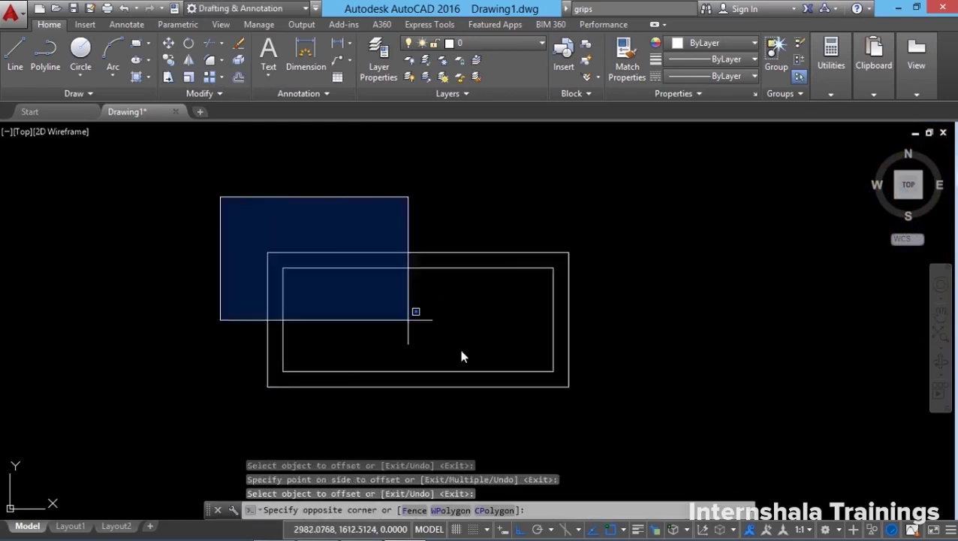
click(616, 425)
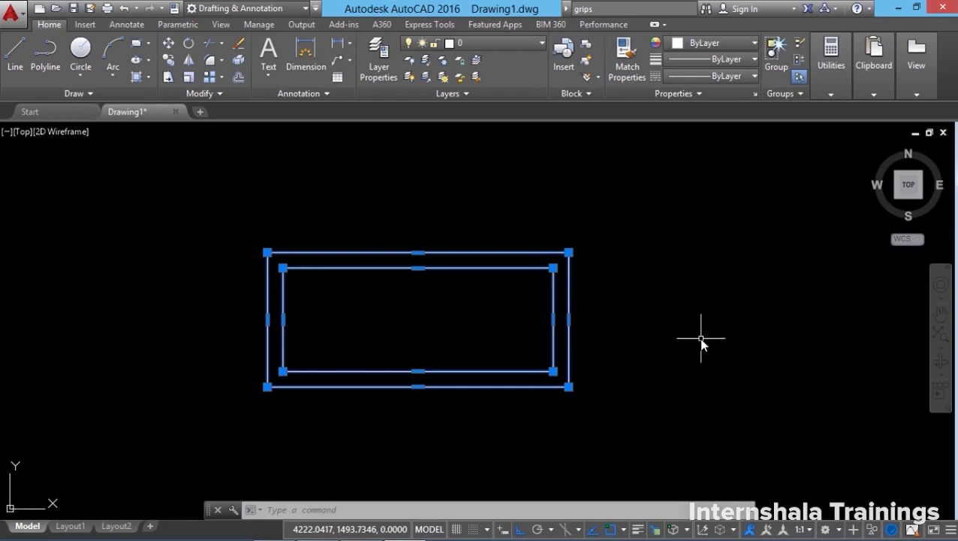
key(Escape)
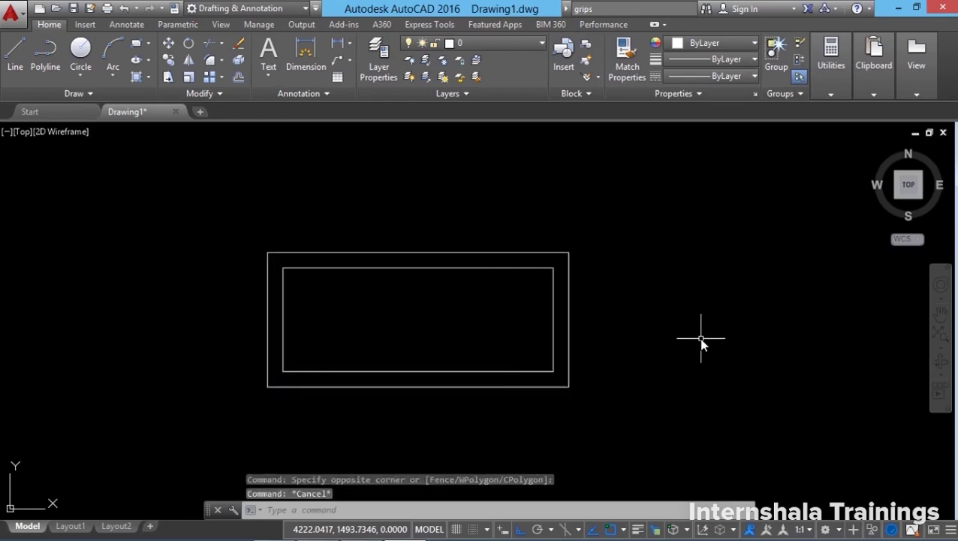
Step: Turn off the Show grips option in the selection options and apply the change
right_click(137, 198)
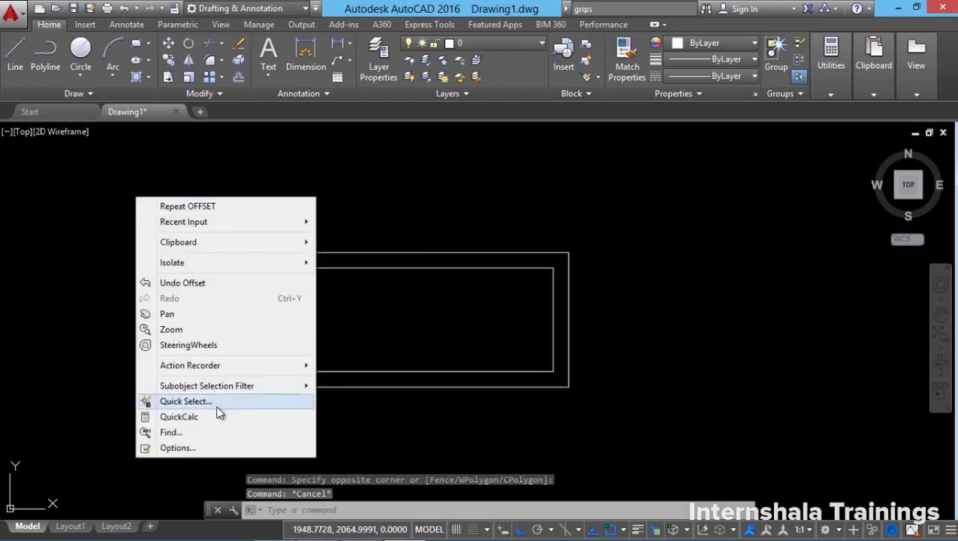
click(206, 447)
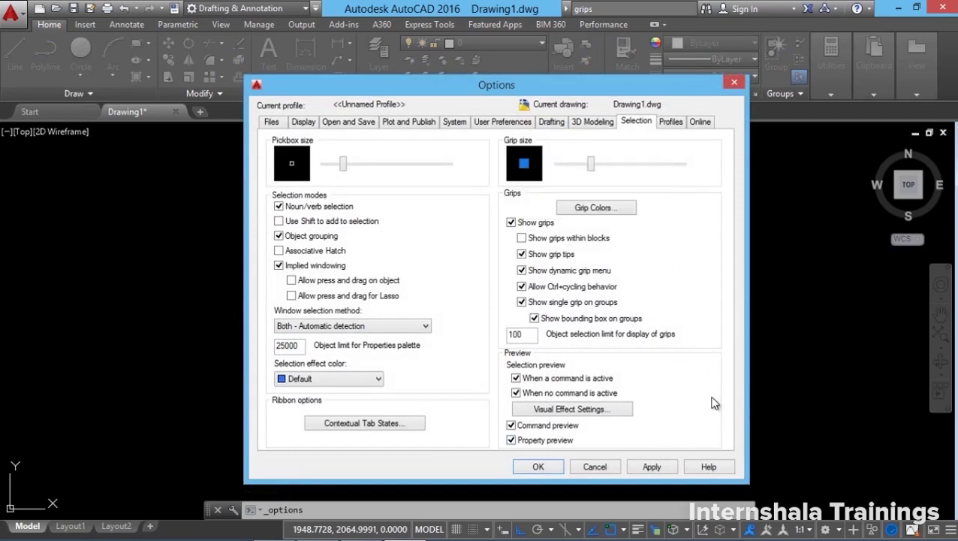
click(510, 223)
click(644, 467)
click(547, 465)
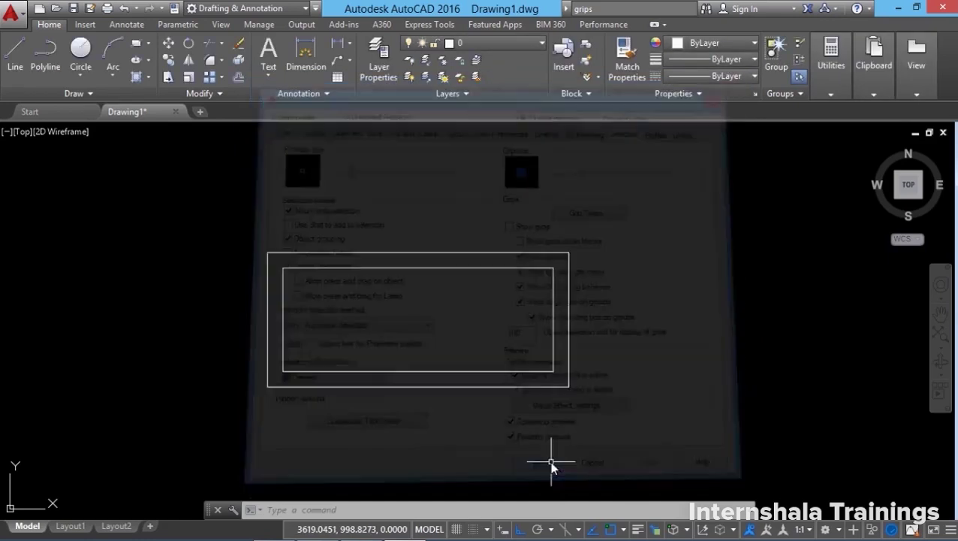
Step: Window-select both rectangles again to check how they display with grips turned off, and deselect them
click(215, 211)
click(615, 428)
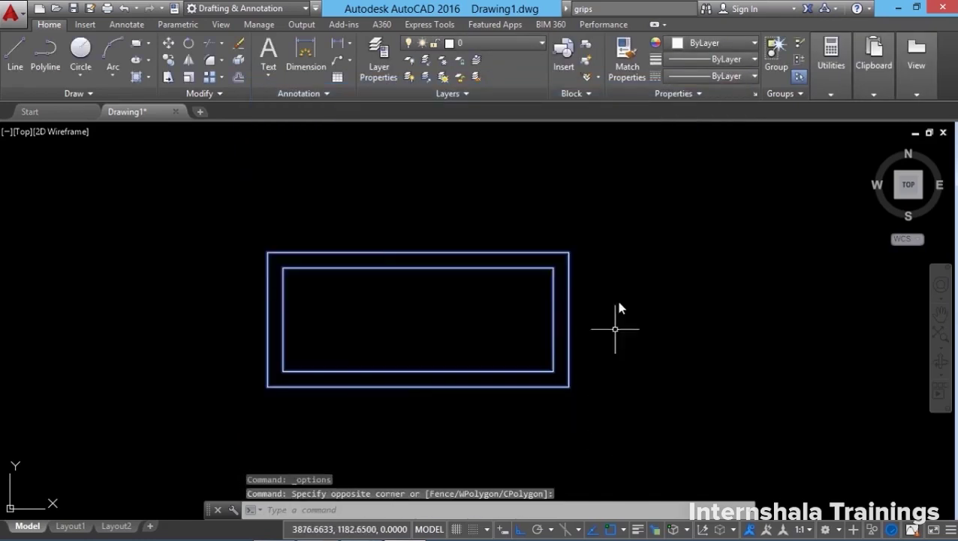
key(Escape)
Step: Review the grip color settings in the selection options, keep them as they are, and turn Show grips back on
right_click(111, 218)
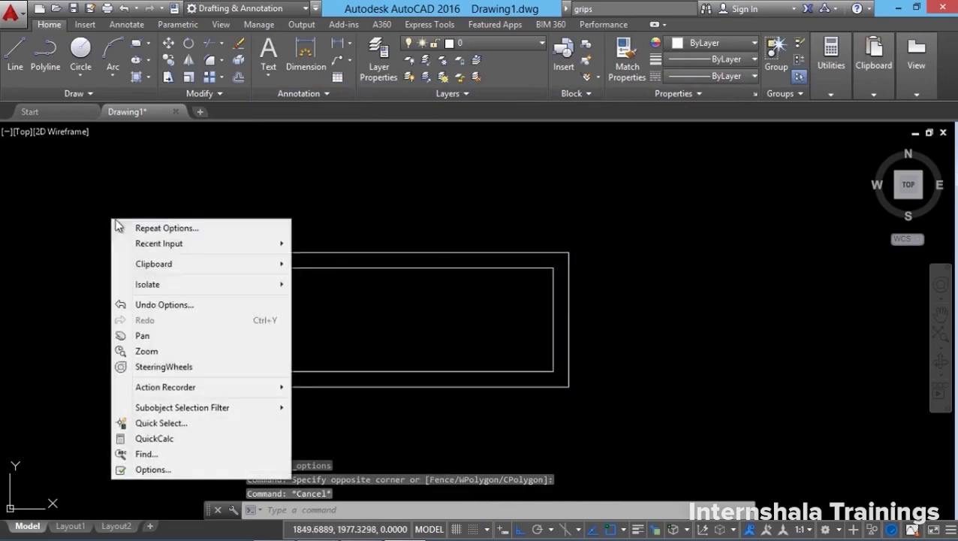
click(150, 469)
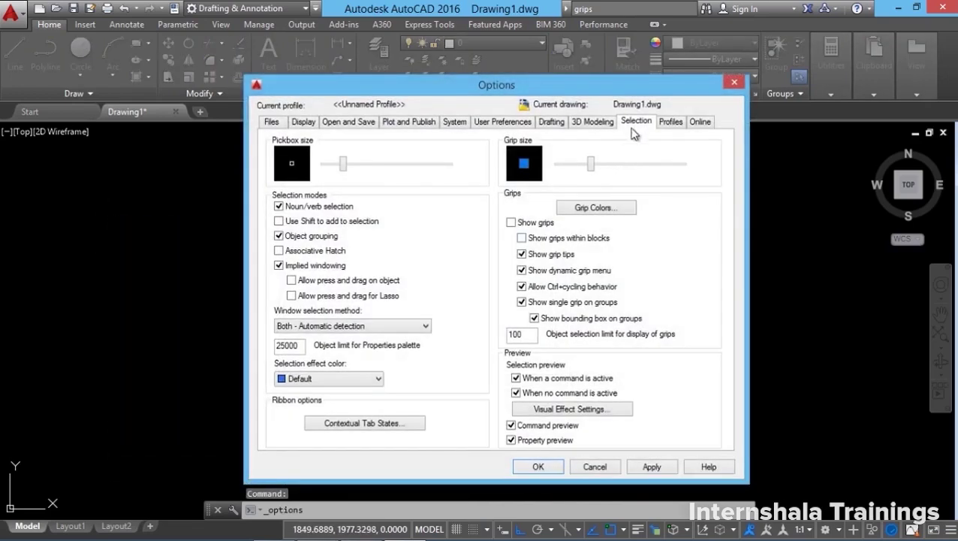
click(613, 208)
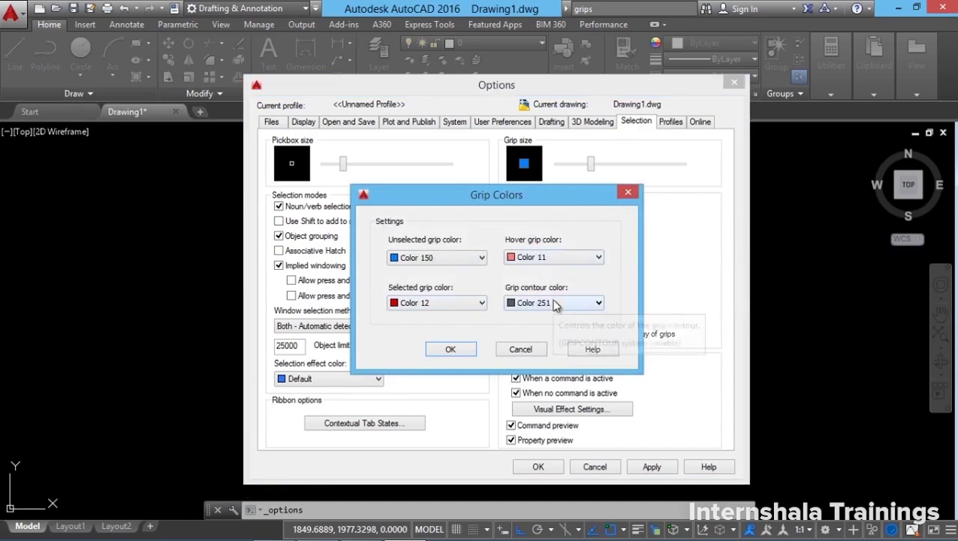
click(448, 350)
key(Return)
Step: Select both rectangles with a window and activate the grip at the outer rectangle's lower-right corner
click(235, 224)
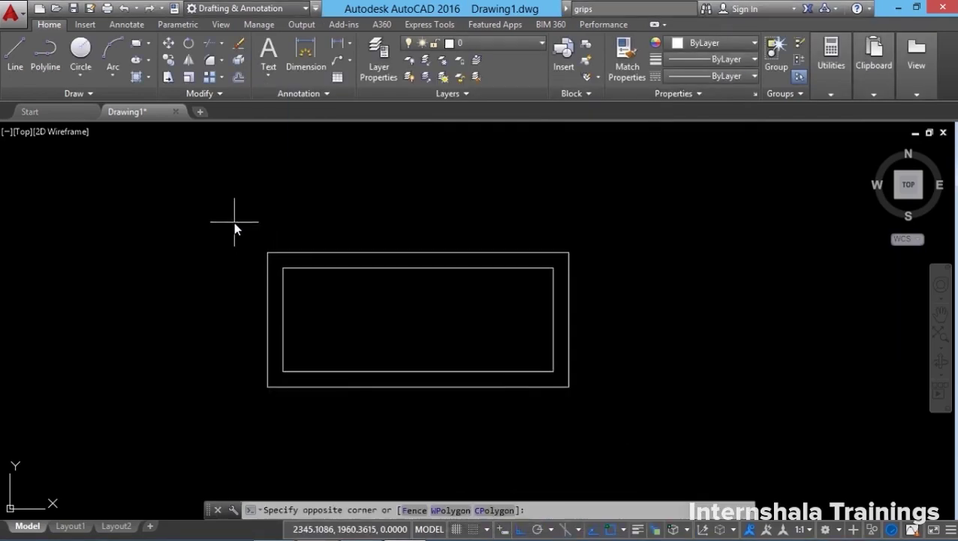
click(620, 418)
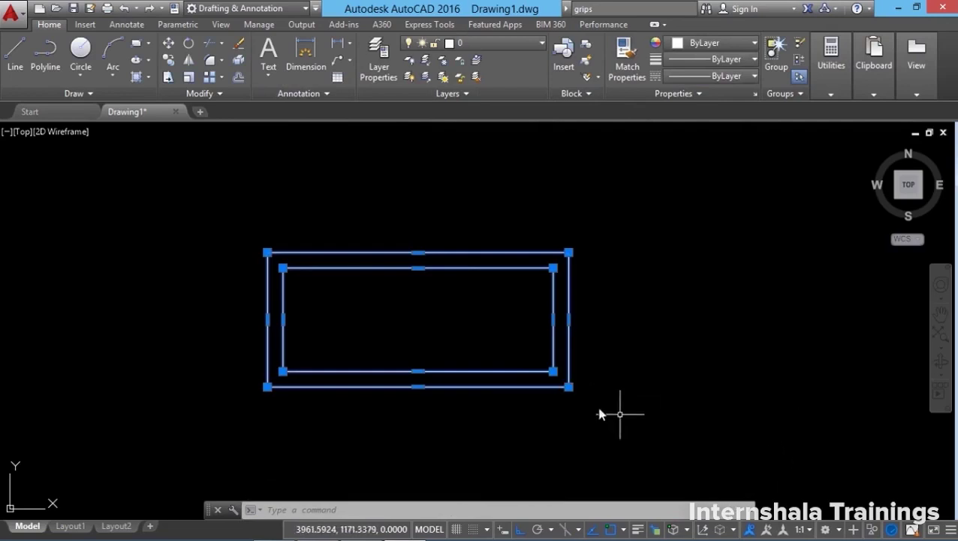
mouse_move(568, 387)
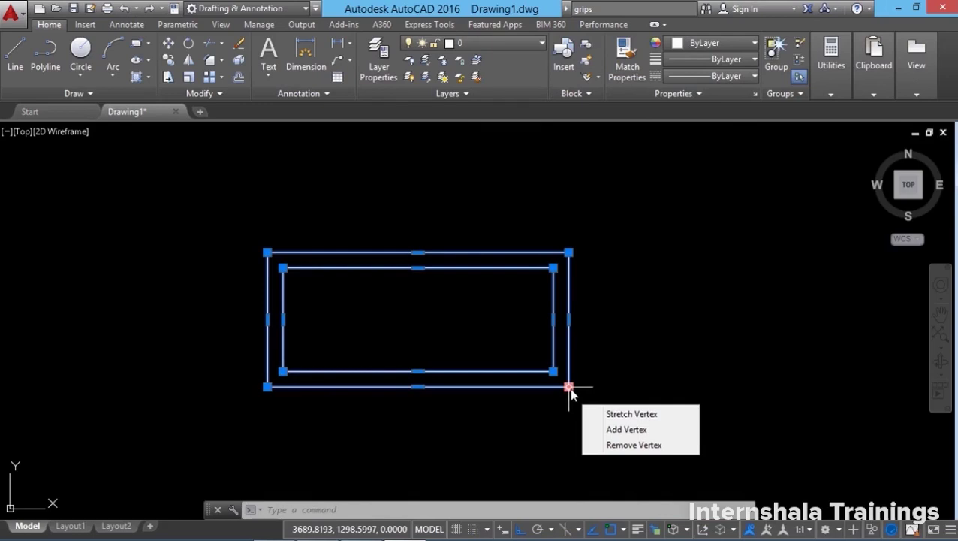
click(569, 388)
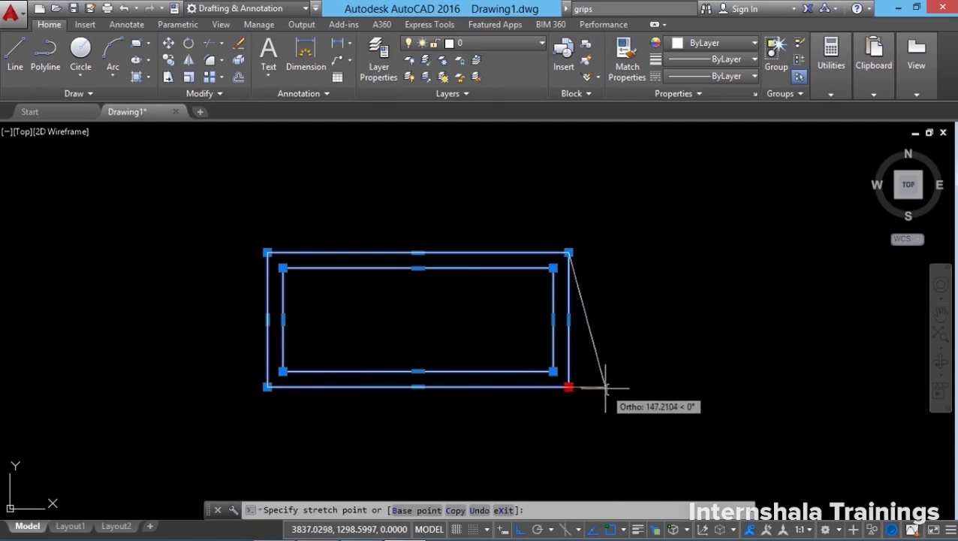
Step: Cycle the active grip through Move, Rotate with ortho off, Scale and Mirror to preview each mode, returning to Stretch
key(Return)
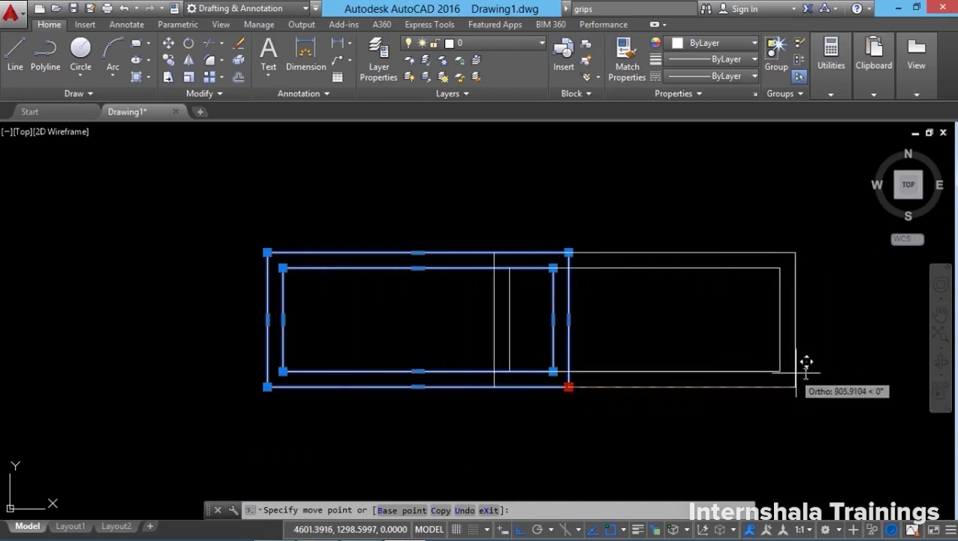
key(space)
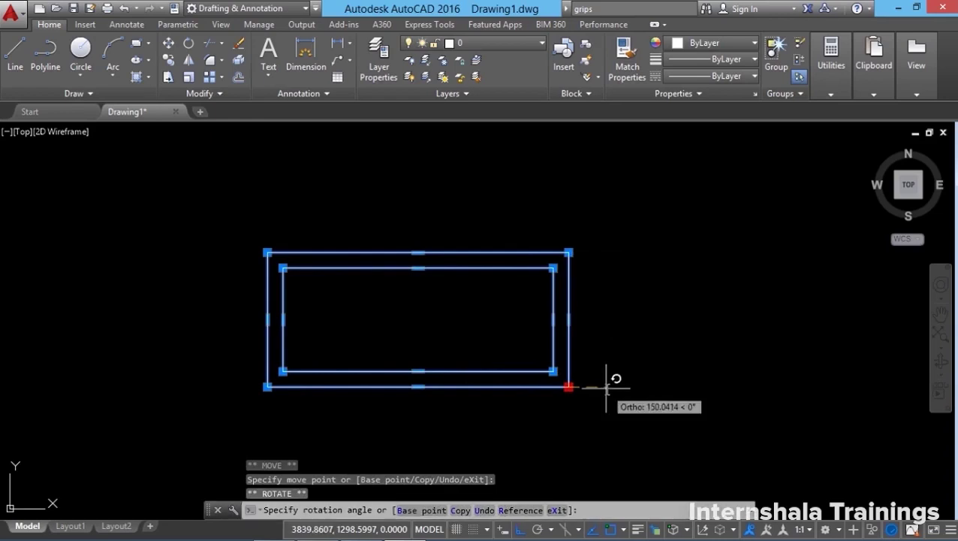
click(520, 530)
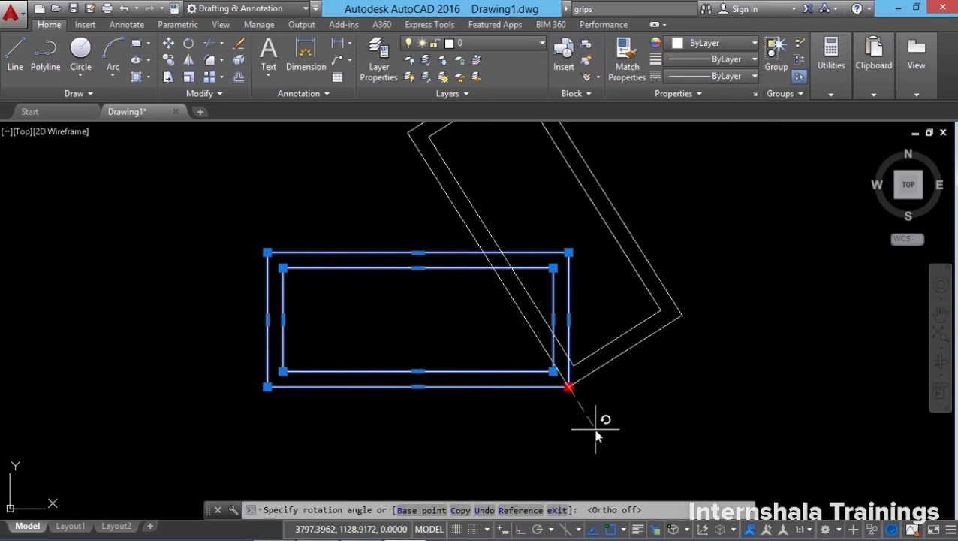
key(space)
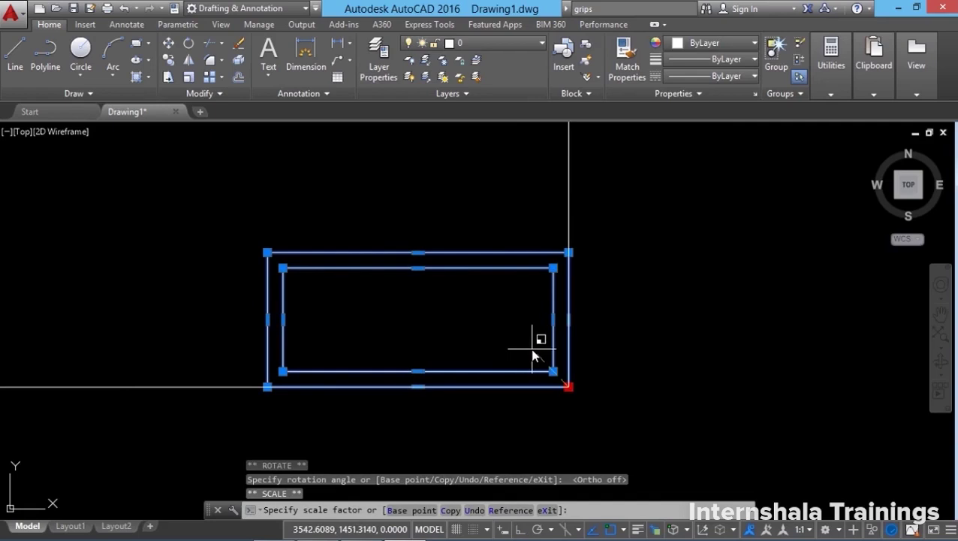
key(space)
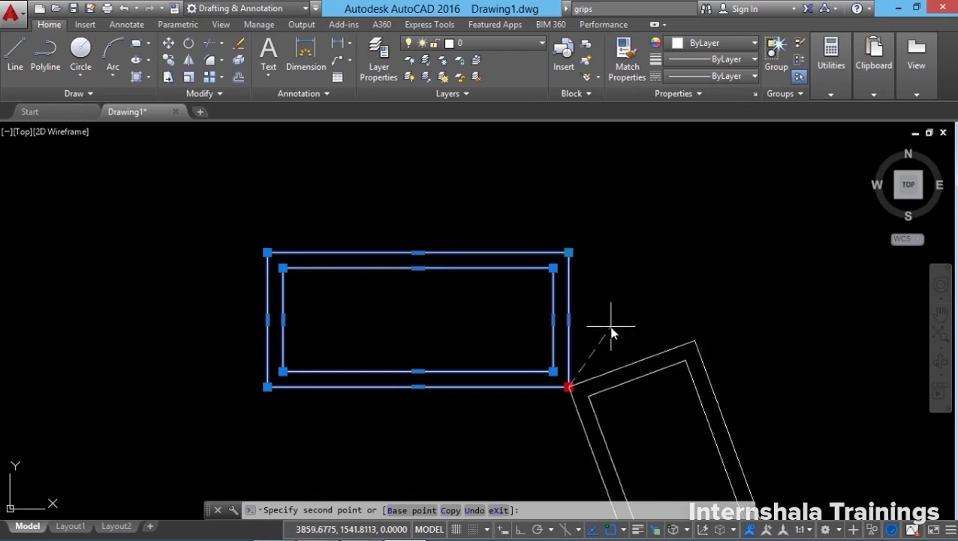
key(space)
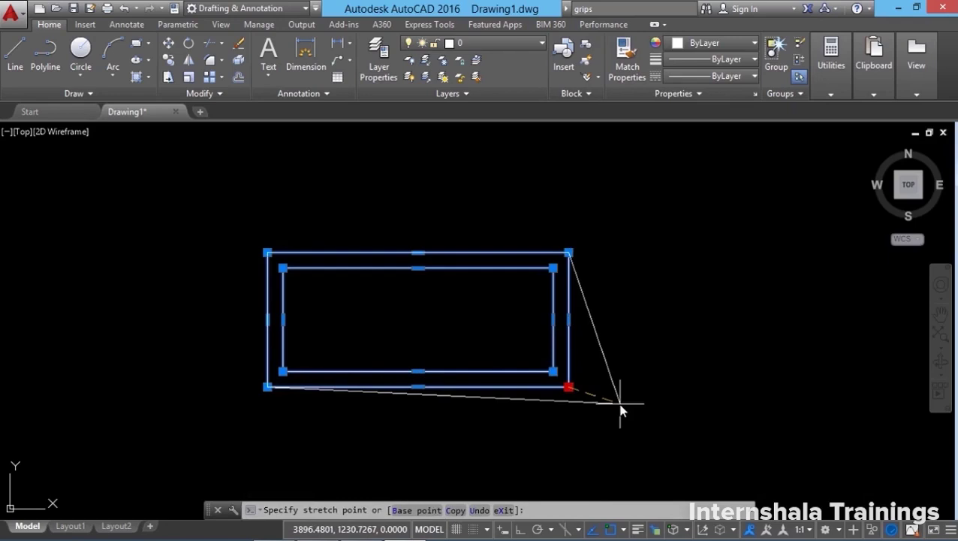
Step: Turn ortho on and move both rectangles 500 units horizontally to the right using the corner grip's Move mode
key(F8)
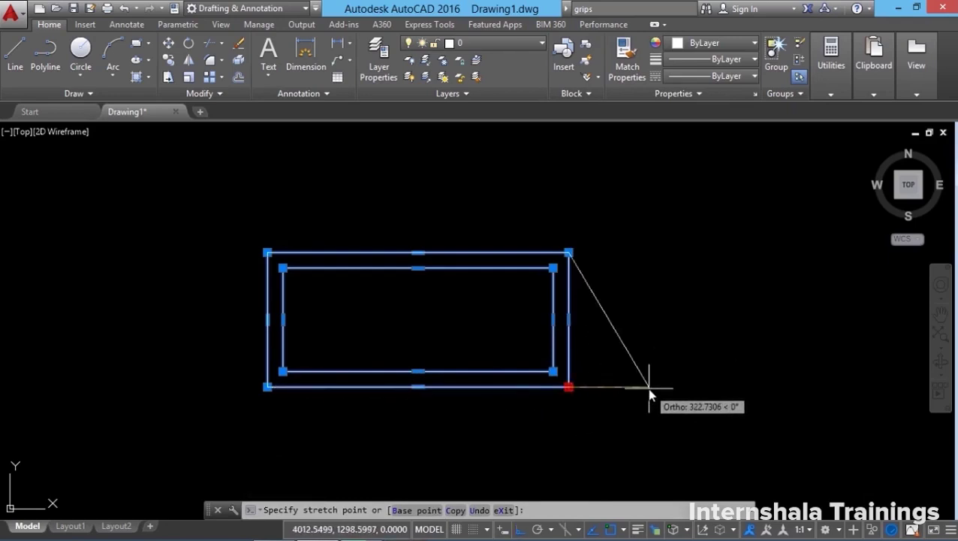
key(space)
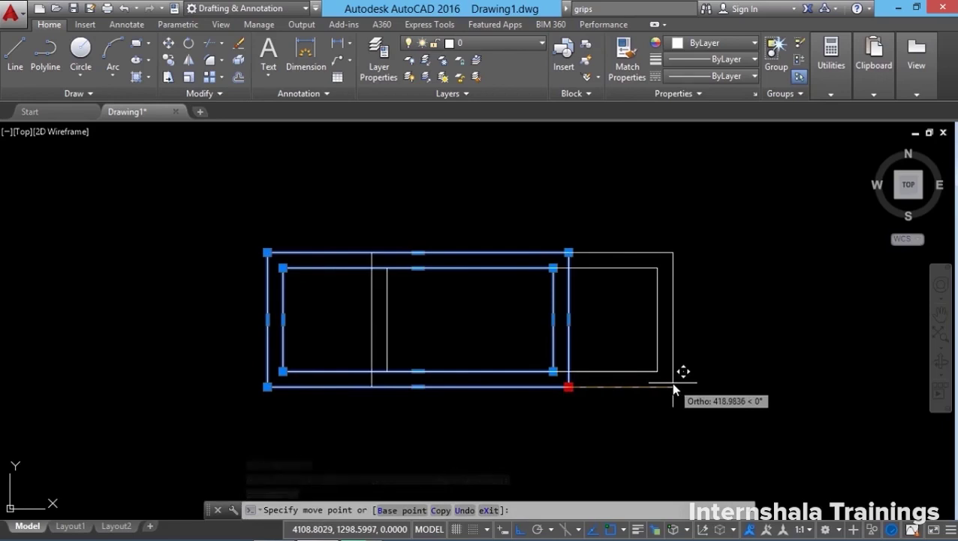
text(500)
key(Return)
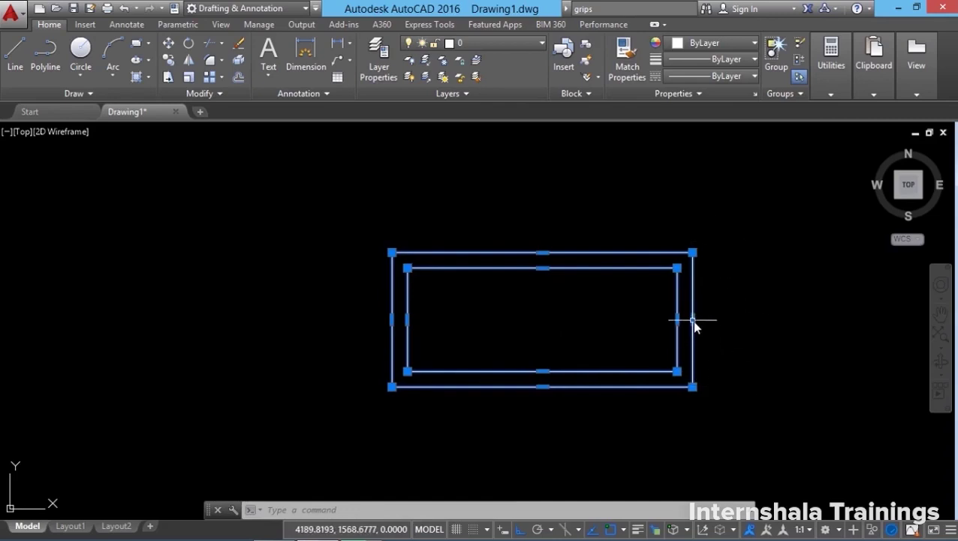
Step: Convert the outer rectangle's right side to an arc bulging outward, using its midpoint grip, and clear the selection
mouse_move(692, 387)
mouse_move(692, 320)
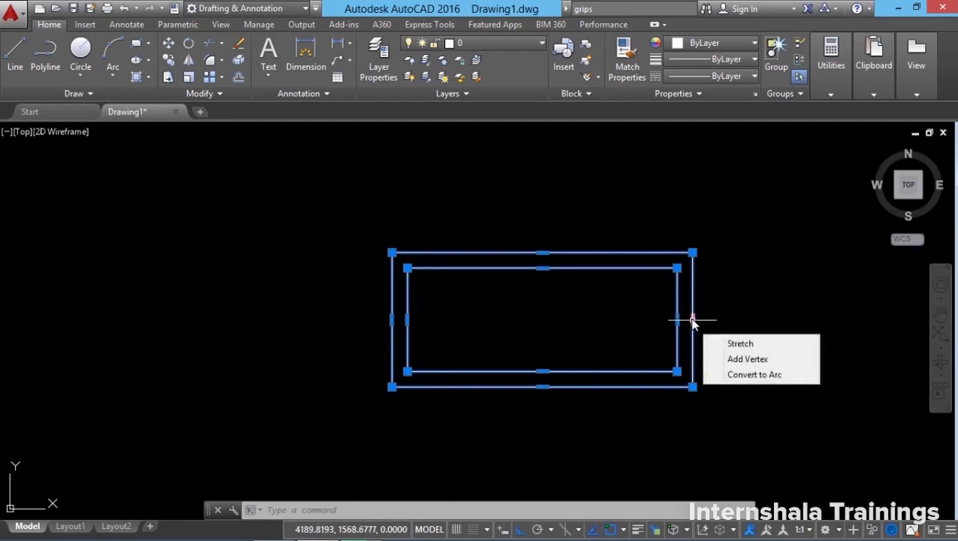
click(743, 376)
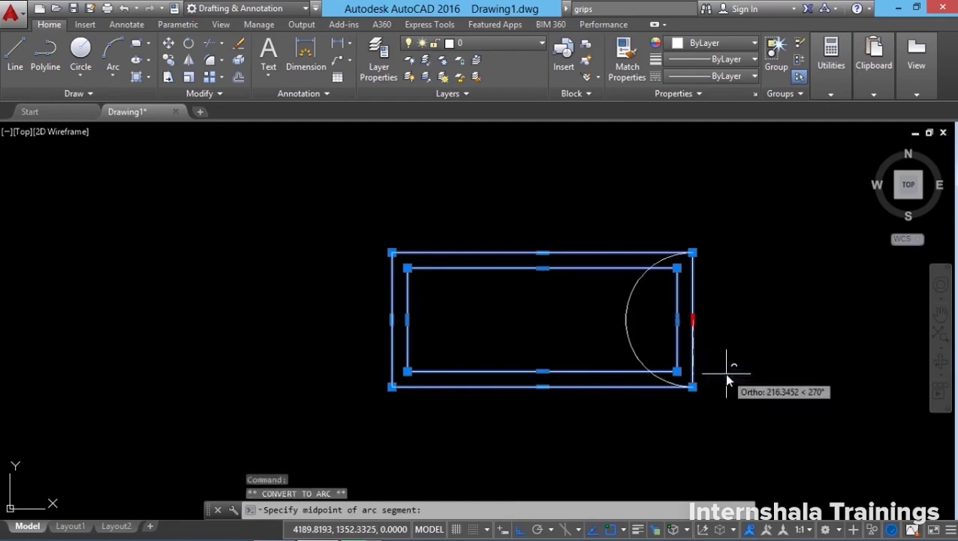
click(760, 319)
key(Escape)
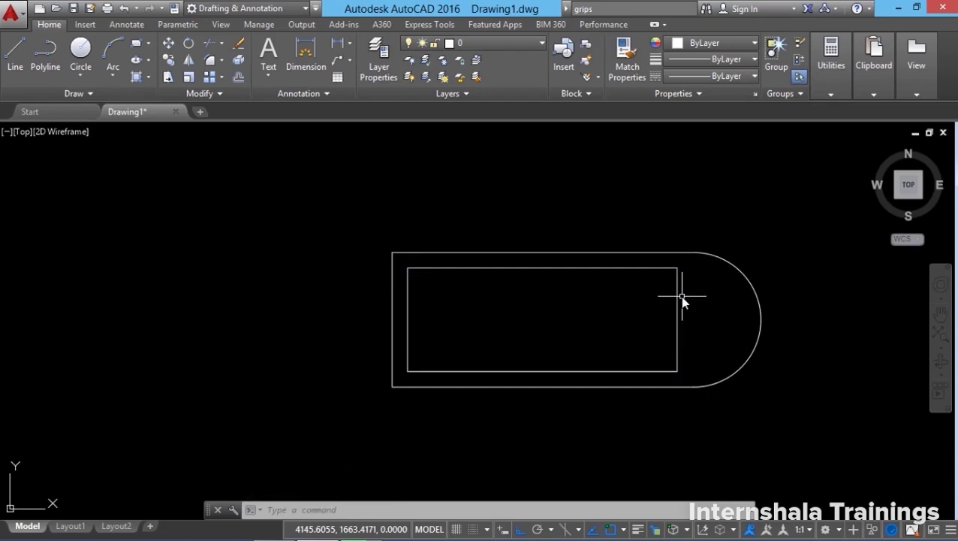
Step: Stretch the inner rectangle's right side inward horizontally using its midpoint grip, and clear the selection
click(676, 320)
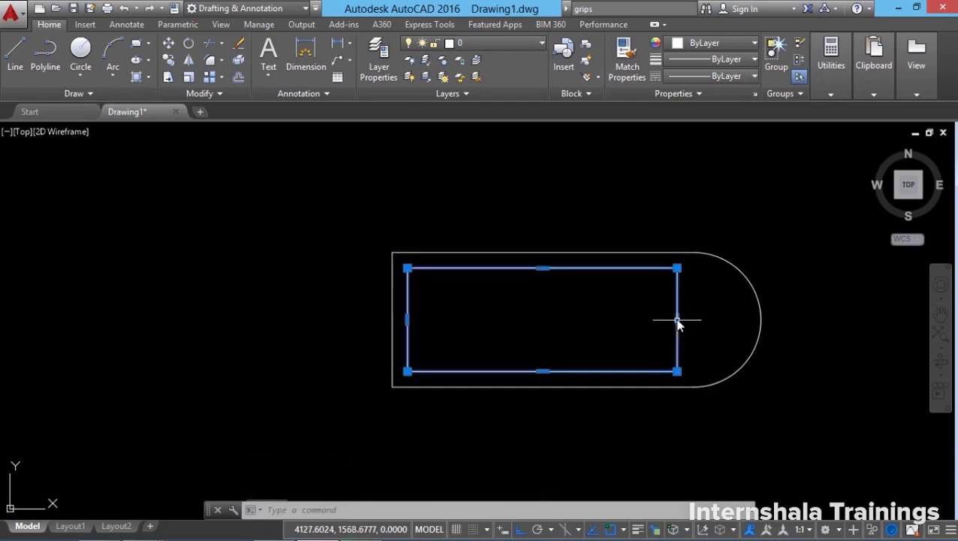
click(675, 320)
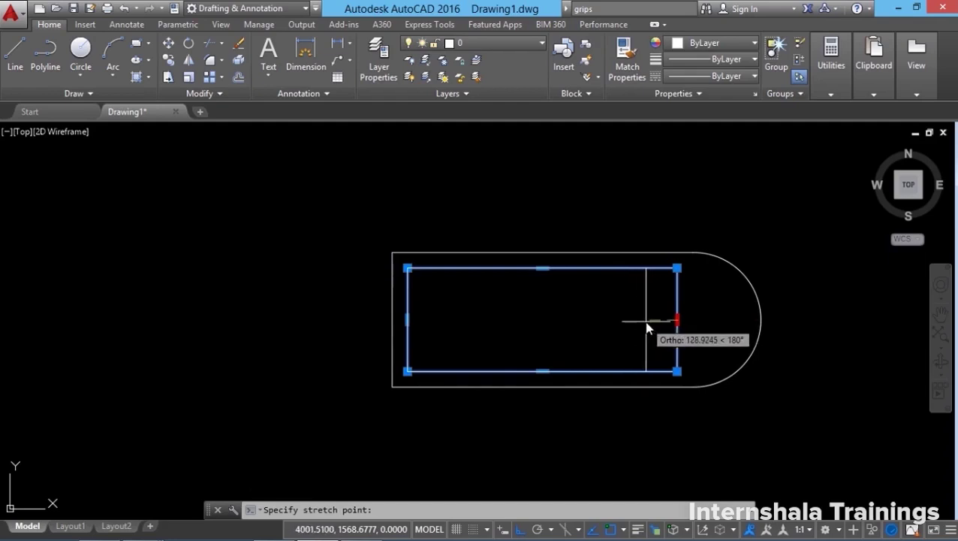
click(639, 324)
key(Escape)
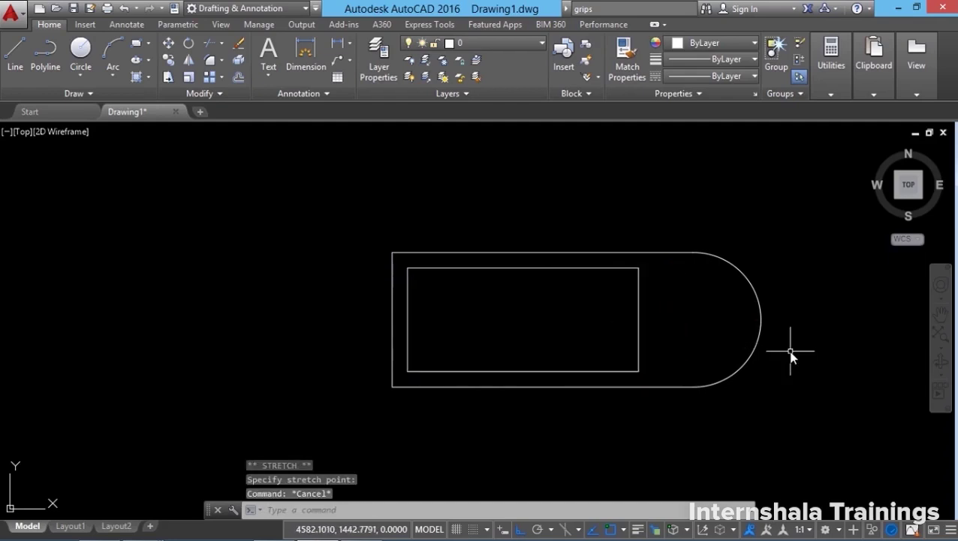
Step: Erase all objects in the drawing
key(ctrl+a)
key(Delete)
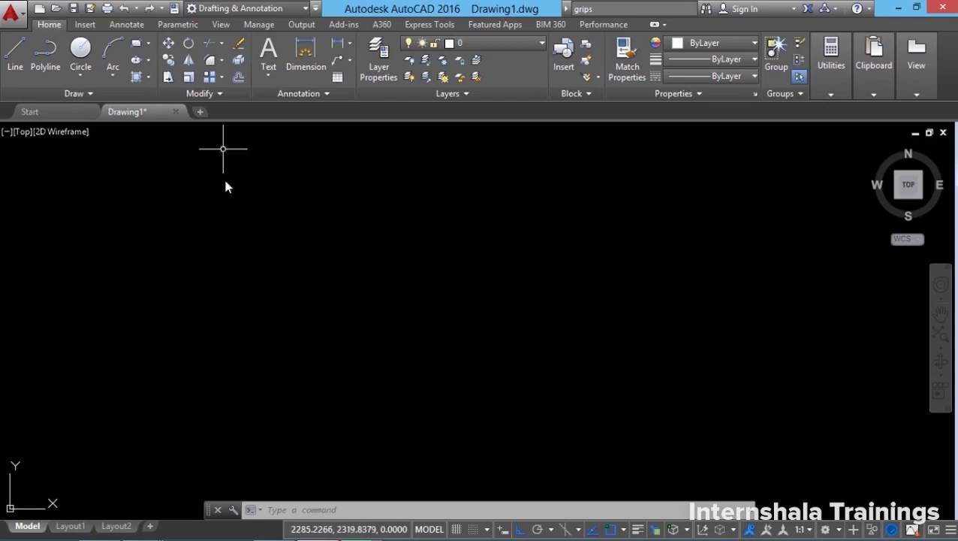
Step: Draw a 45 by 45 unit square in the lower-left of the drawing area using the Rectangle command's Dimensions option
click(149, 45)
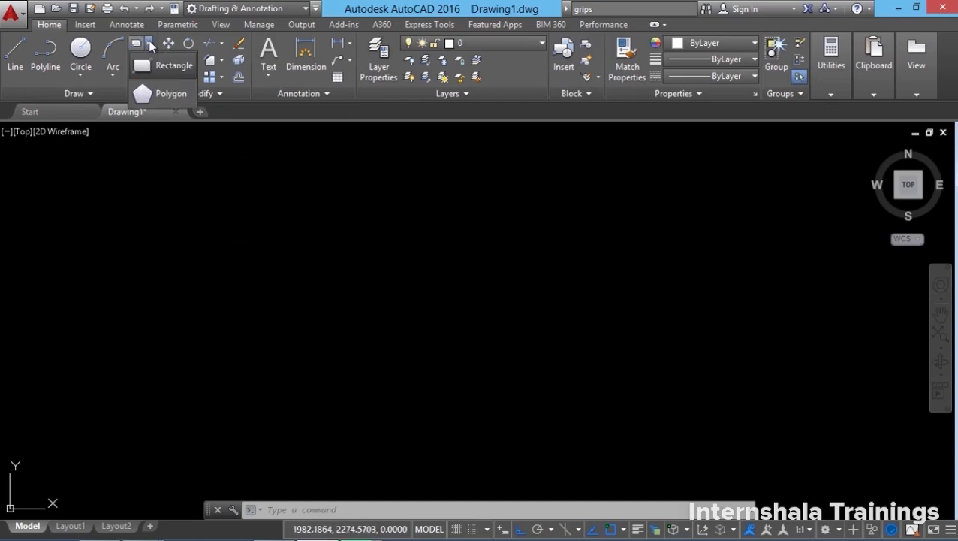
click(164, 66)
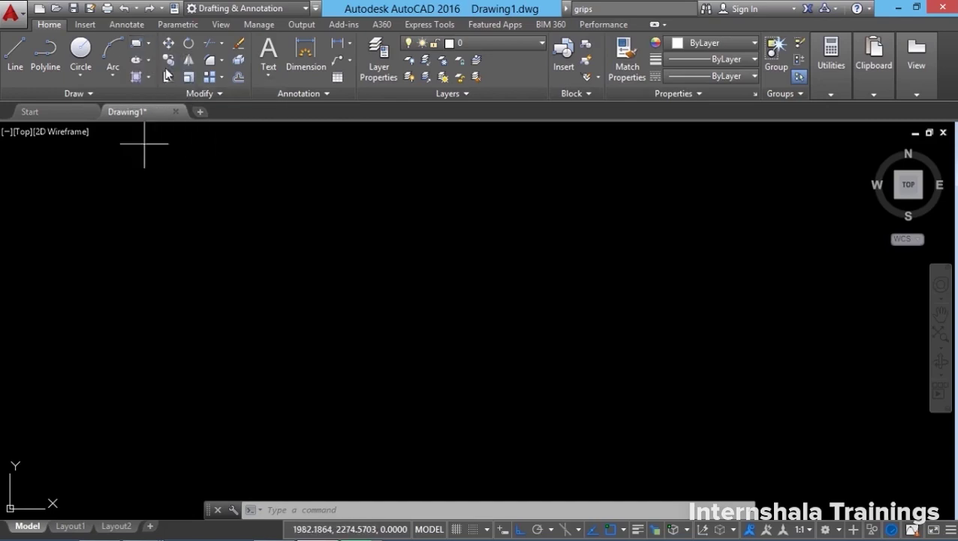
click(227, 390)
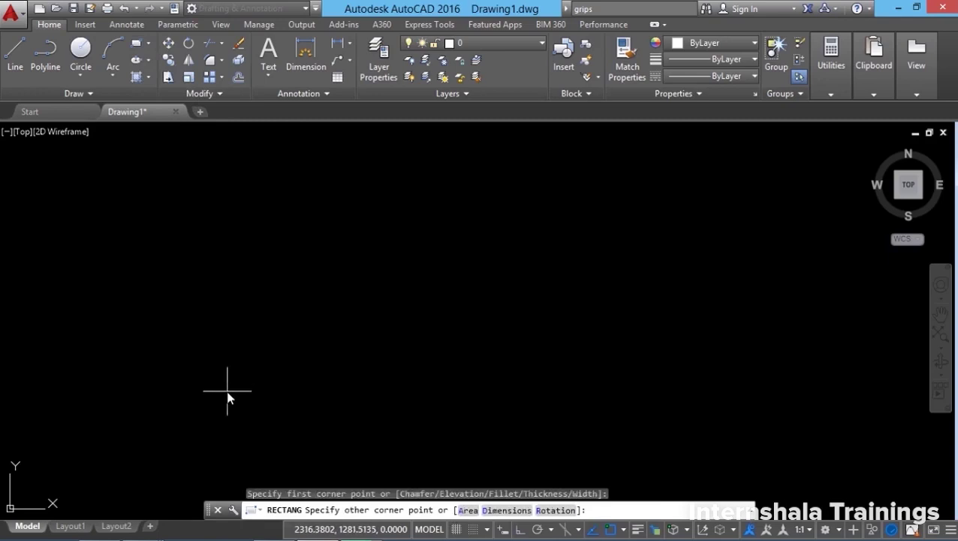
click(500, 511)
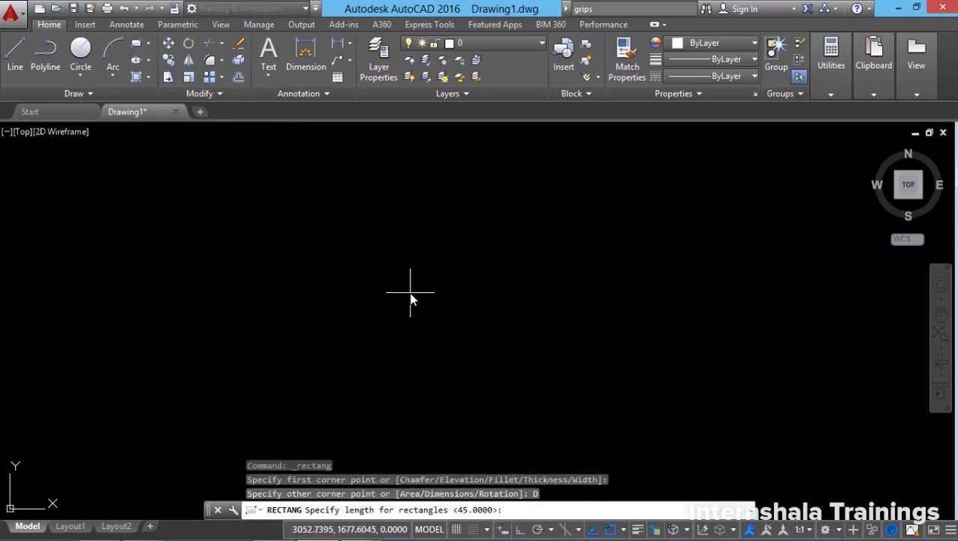
text(45)
key(Return)
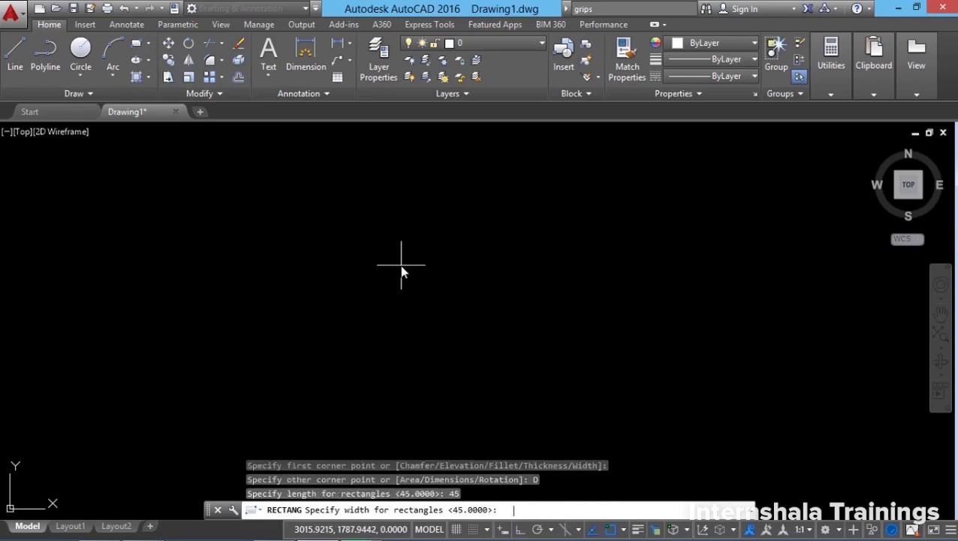
text(45)
key(Return)
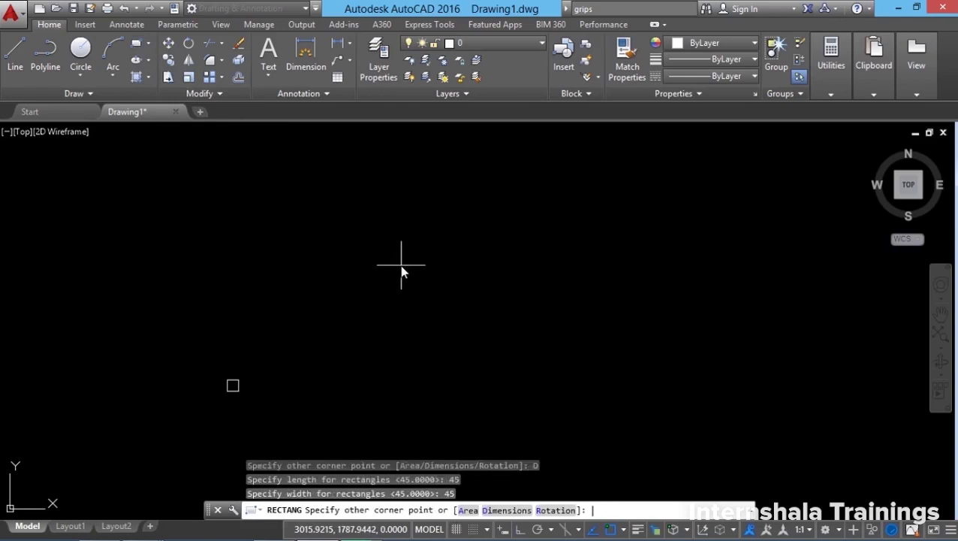
scroll(226, 398, up, 8)
click(250, 361)
scroll(247, 337, up, 3)
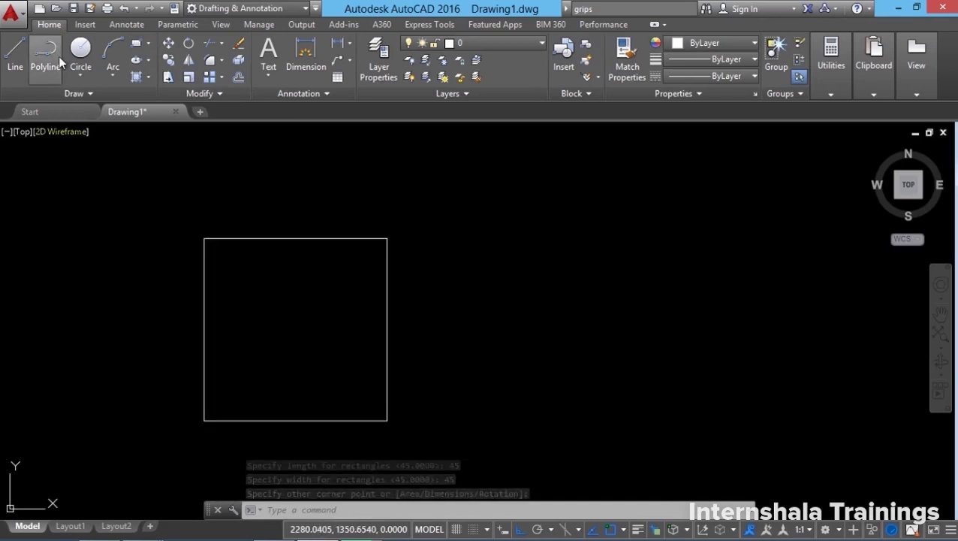
Step: Trace a polyline over the square's left, bottom and right sides, leaving the top side open
click(45, 49)
click(203, 239)
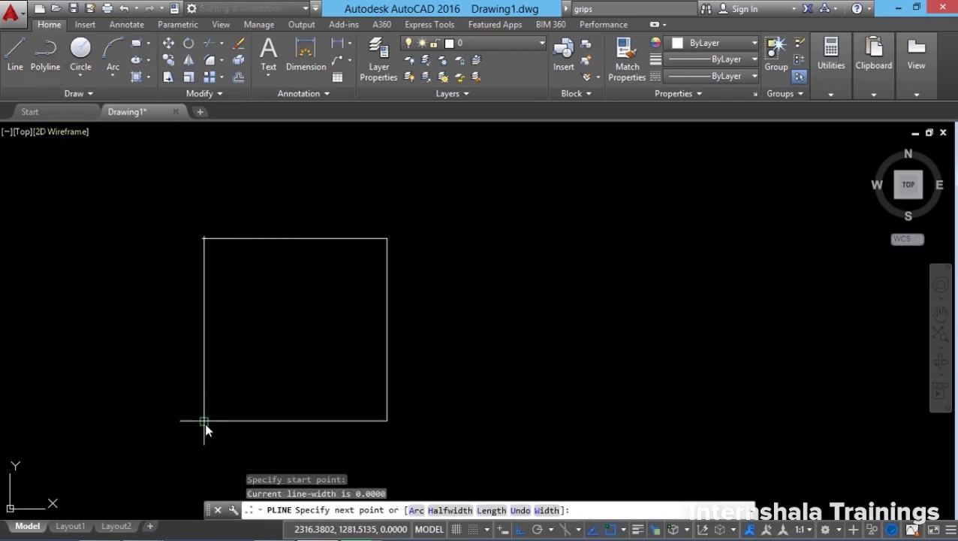
click(205, 421)
click(353, 419)
click(390, 248)
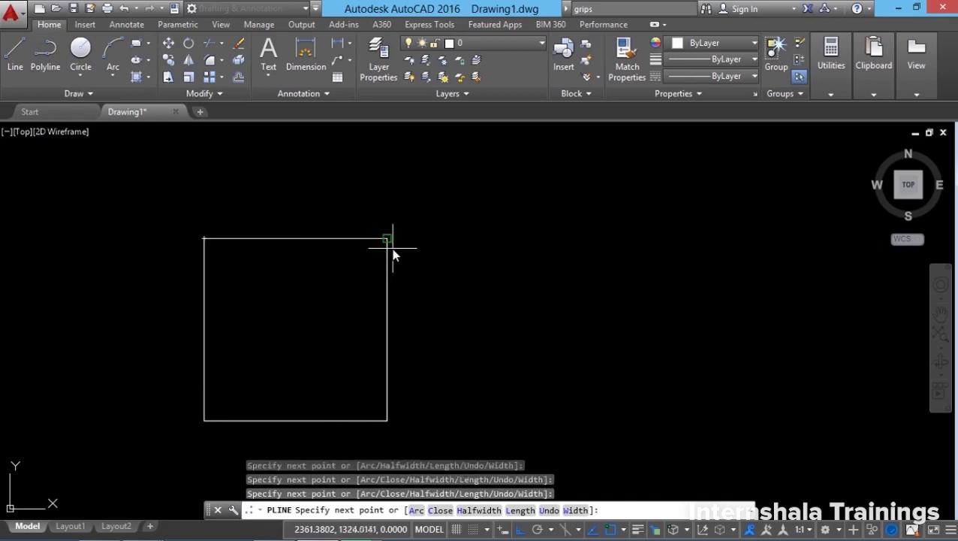
key(Return)
Step: Offset the three-sided polyline outward by 10 units
click(239, 78)
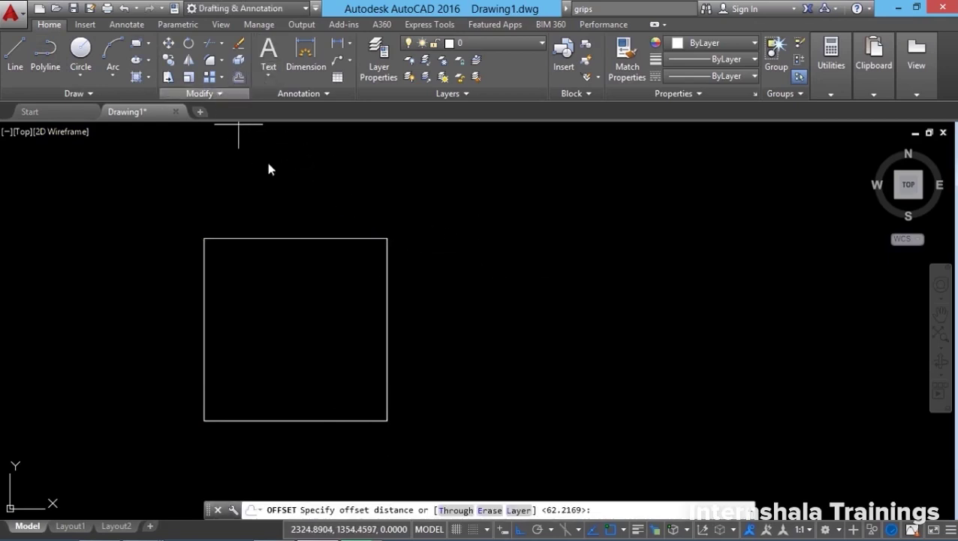
text(10)
key(Return)
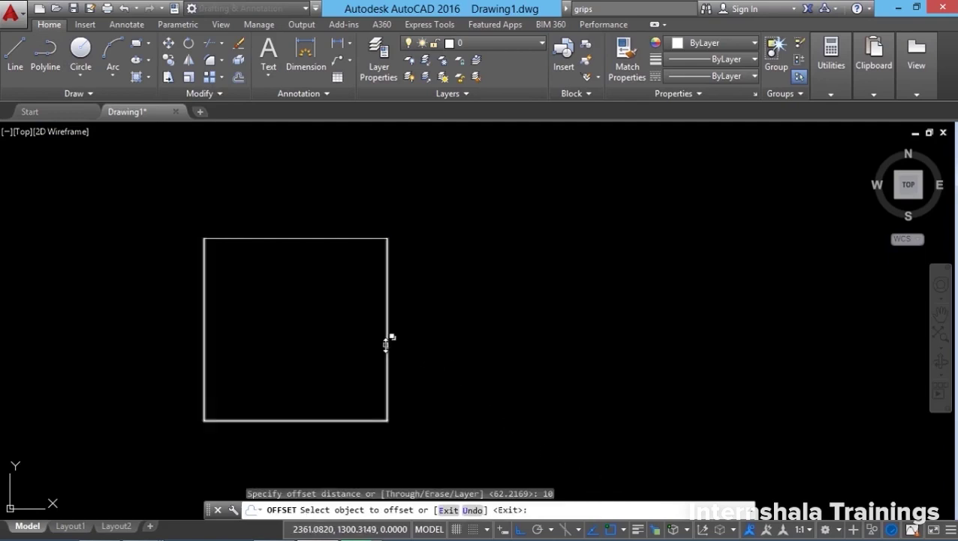
click(386, 344)
click(431, 398)
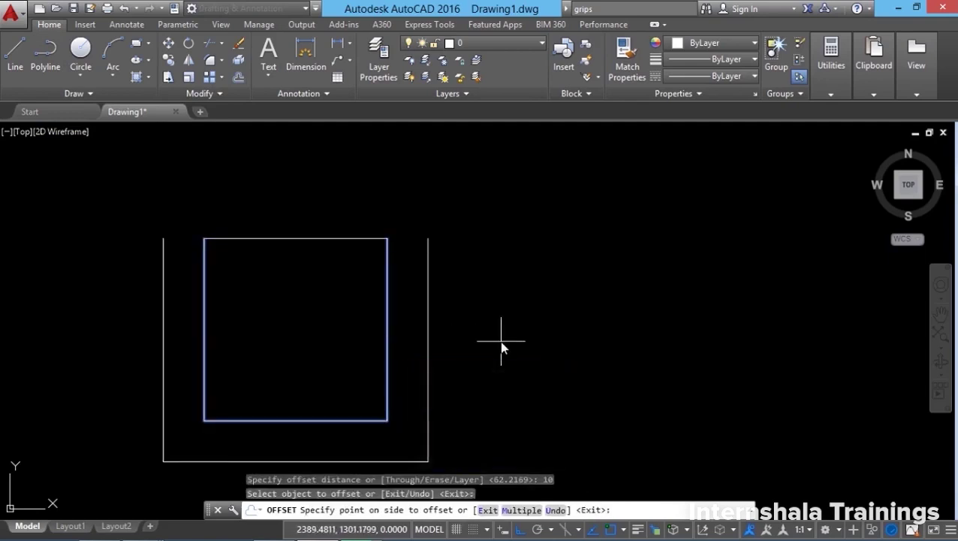
click(501, 347)
middle_drag(274, 331, 289, 288)
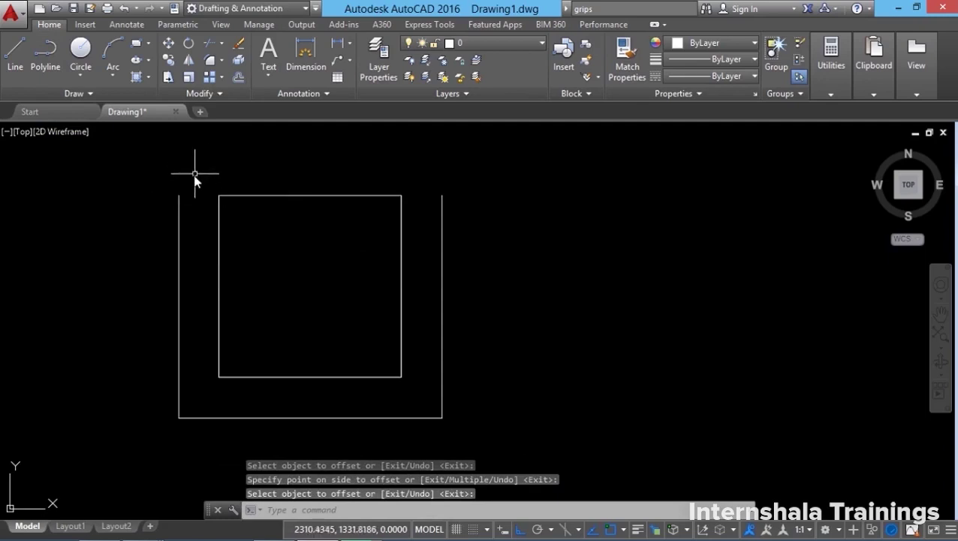
Step: Draw a polyline arc through a second point above, joining the upper-left ends of the outer outline and the square
click(45, 50)
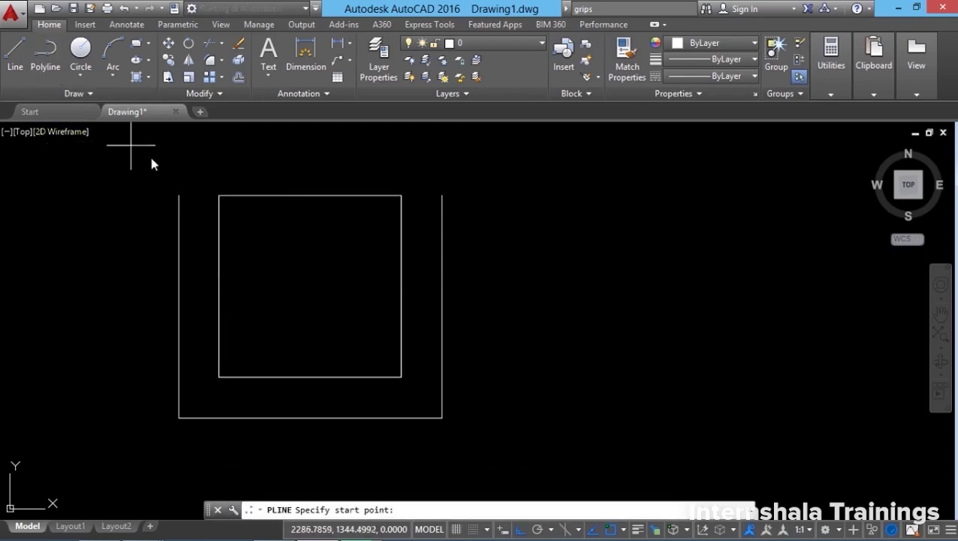
click(178, 195)
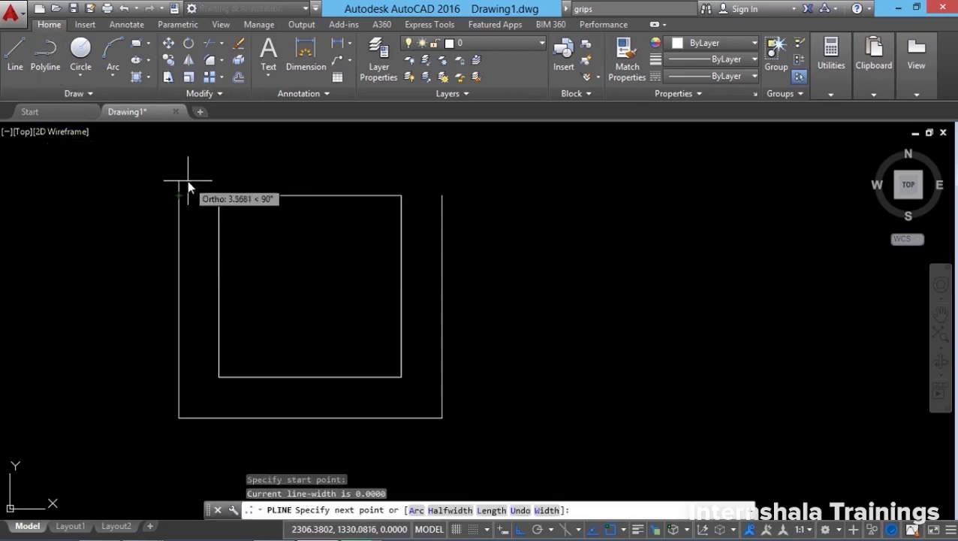
right_click(222, 162)
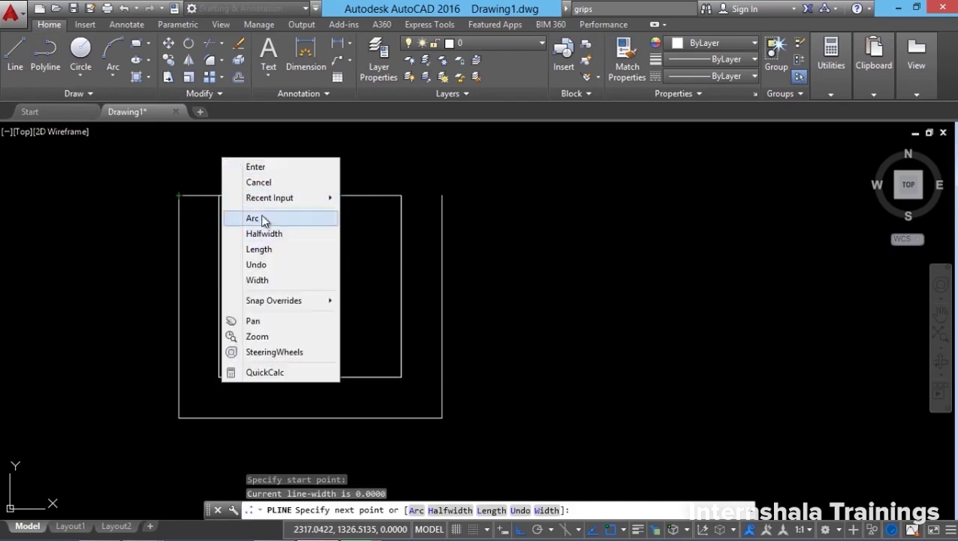
click(259, 218)
right_click(224, 186)
click(271, 334)
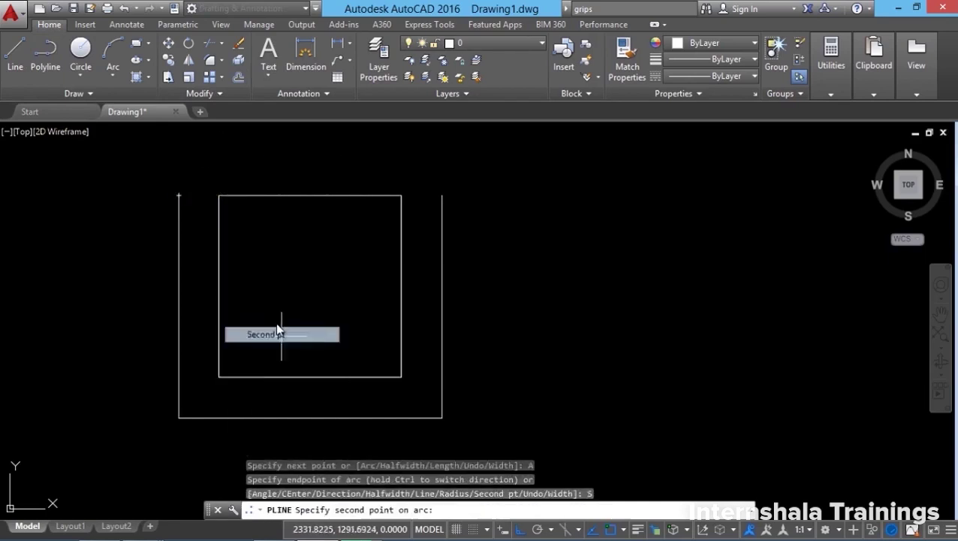
click(199, 181)
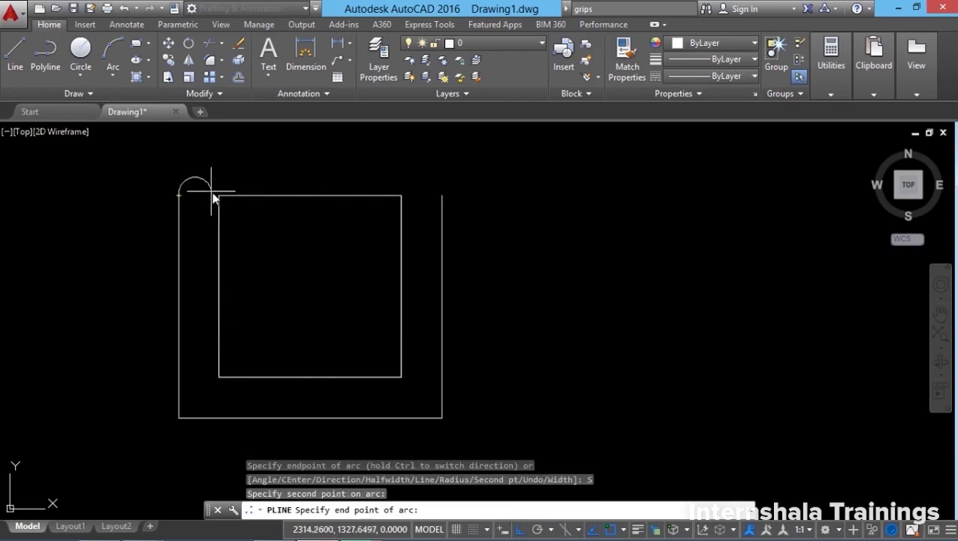
click(218, 196)
key(Return)
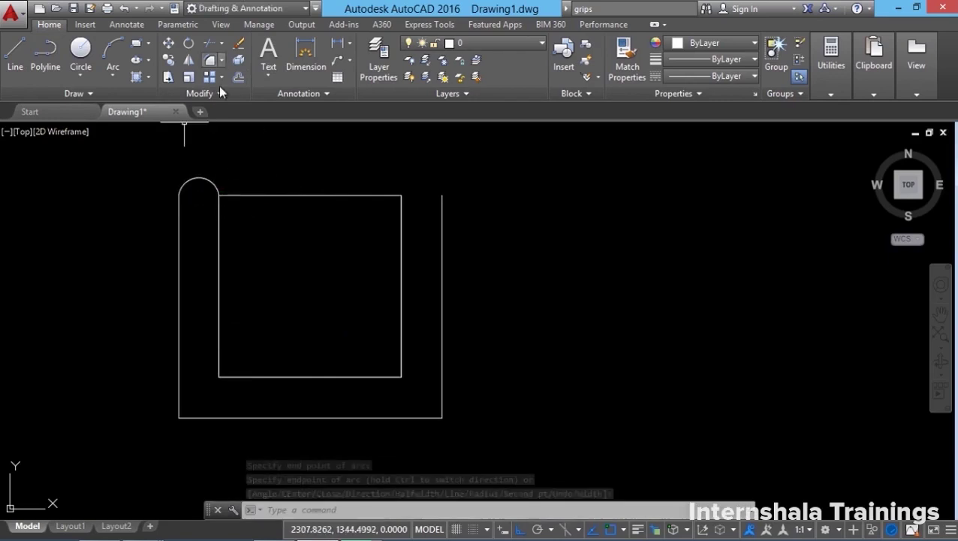
Step: Copy the end arc from the square's upper-left corner to the outer outline's upper-right end
click(168, 60)
click(199, 154)
click(199, 188)
key(Return)
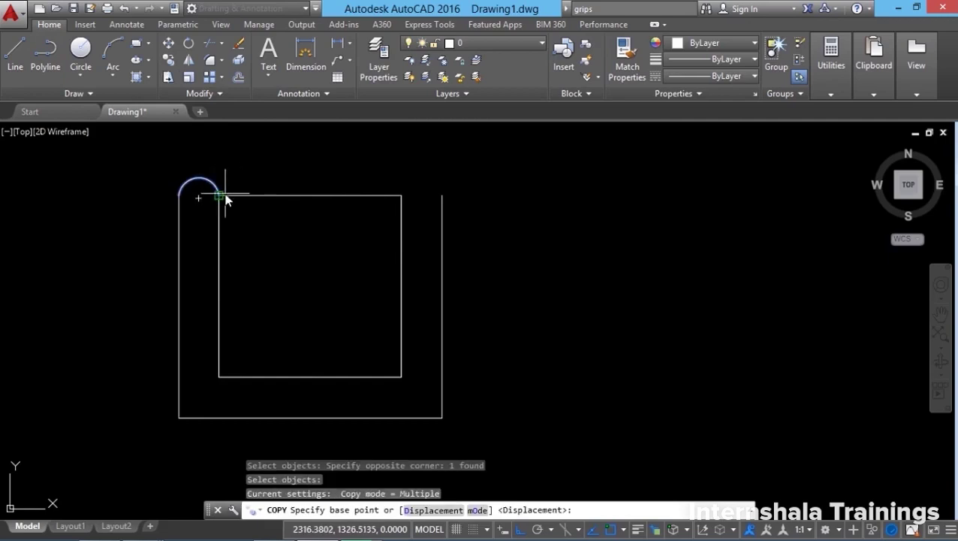
click(225, 195)
click(442, 194)
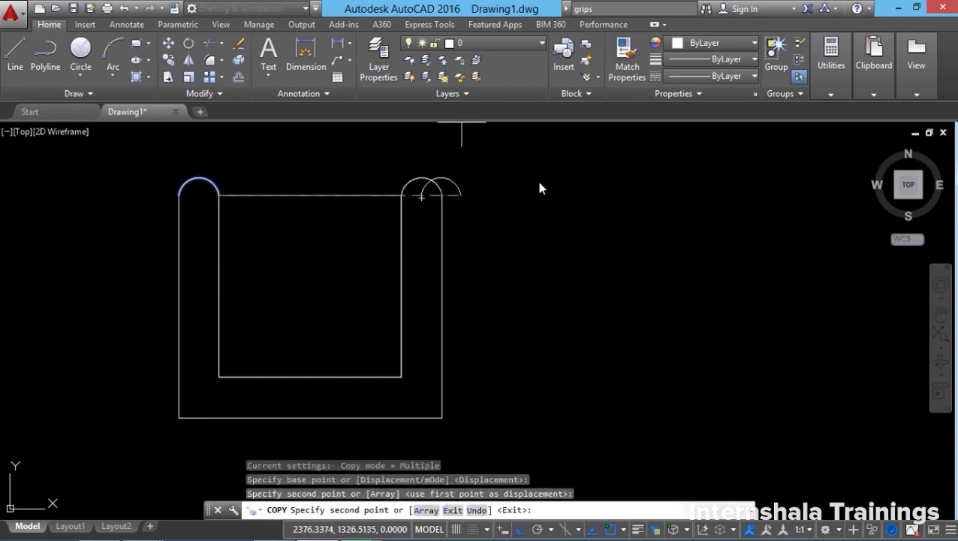
key(Escape)
Step: Start ARRAYCLASSIC and configure a rectangular array with 3 rows and 6 columns
scroll(300, 338, down, 4)
scroll(300, 350, up, 2)
mouse_move(299, 350)
middle_down()
mouse_move(275, 377)
mouse_move(232, 391)
middle_up()
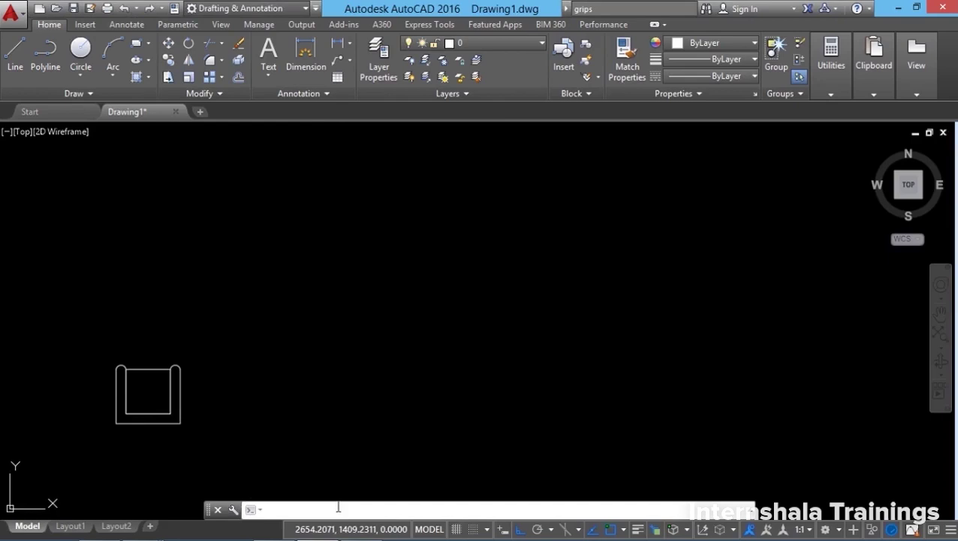
text(arra)
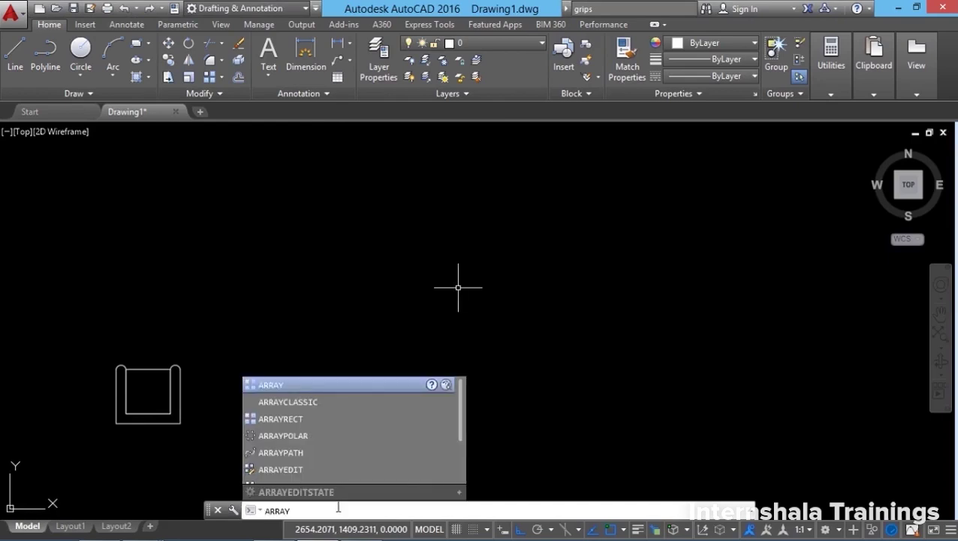
click(297, 403)
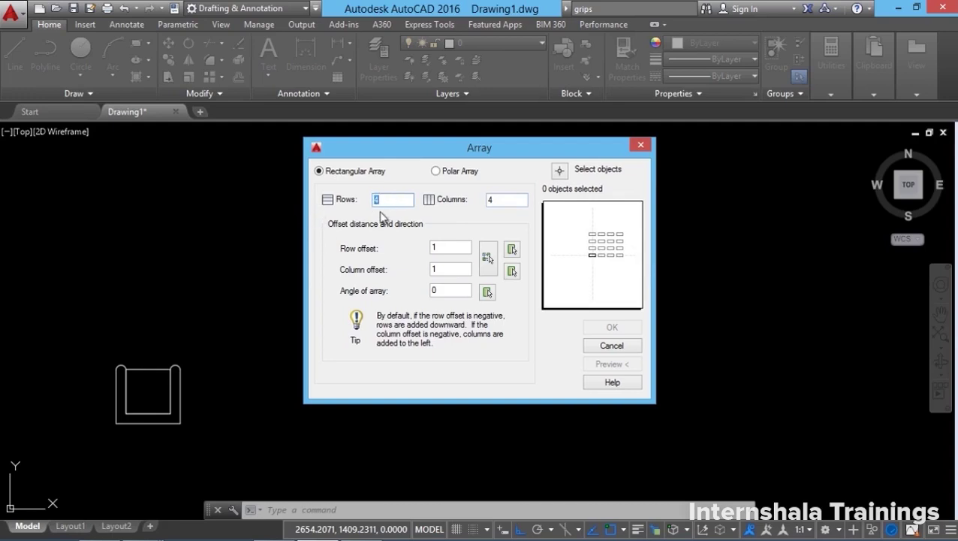
text(3)
key(Tab)
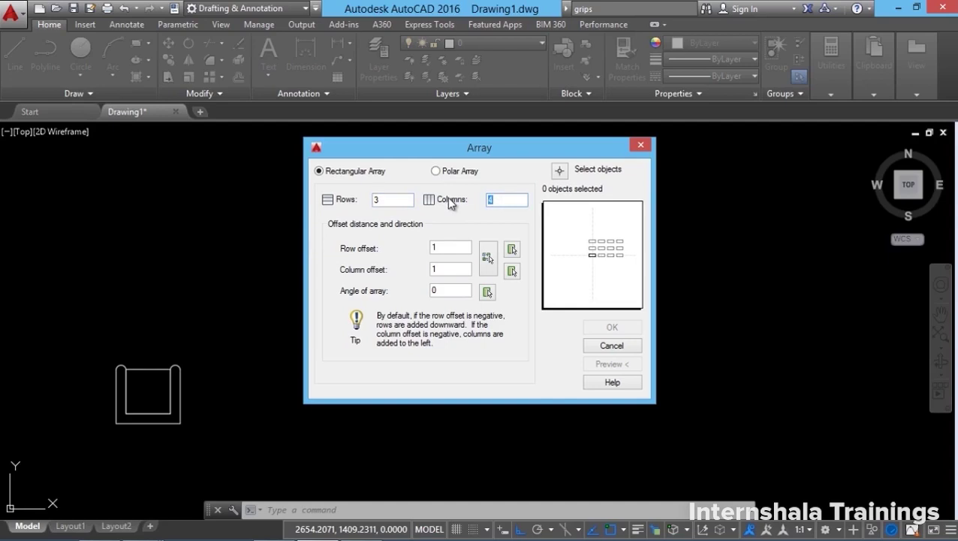
text(6)
Step: Select the whole chair outline with a window as the objects to array
click(559, 171)
click(68, 328)
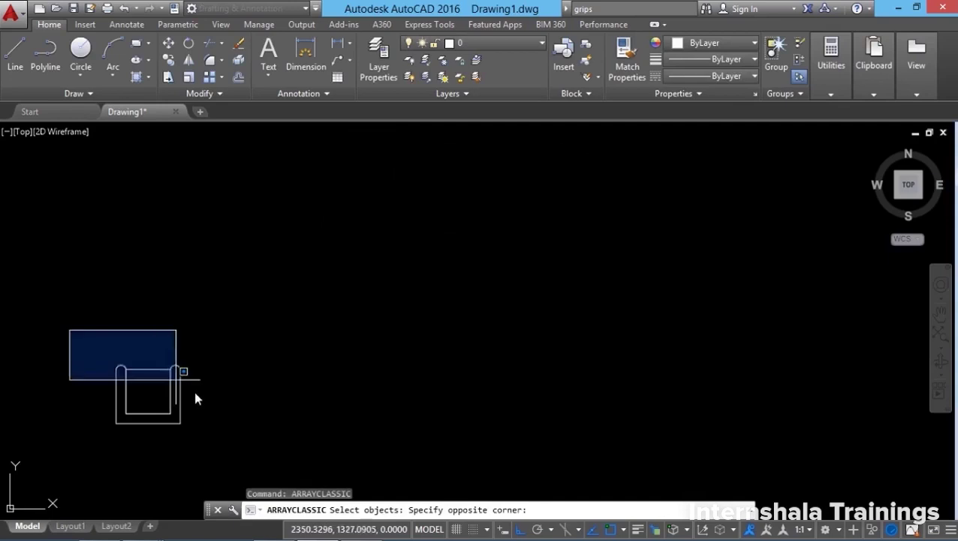
click(239, 440)
key(Return)
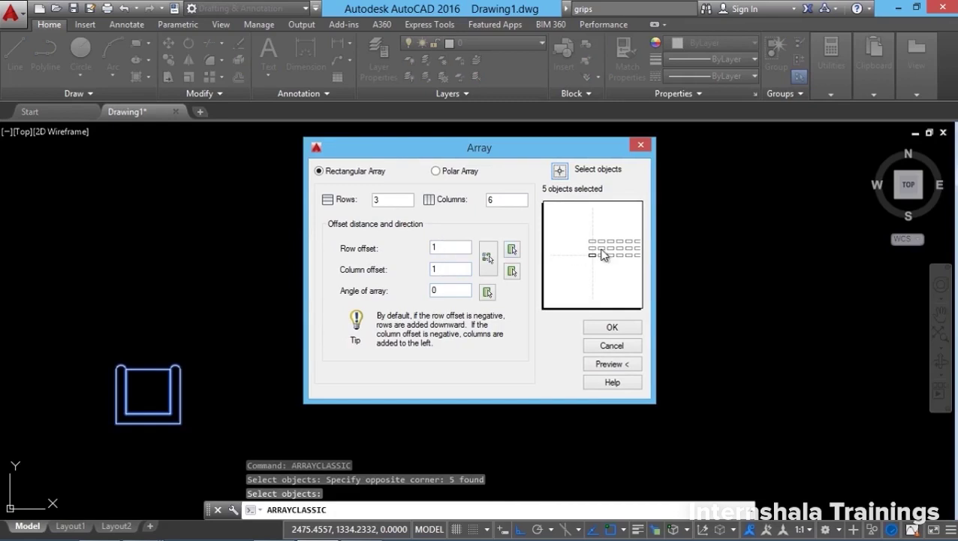
Step: Set the row and column offsets to 75, preview the array and return to its settings
drag(448, 249, 403, 246)
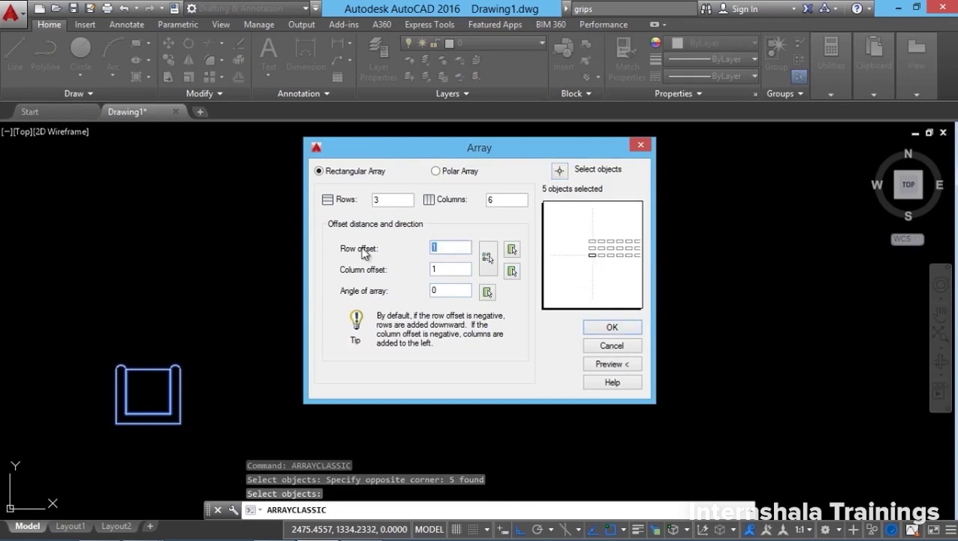
text(75)
key(Tab)
text(75)
click(597, 363)
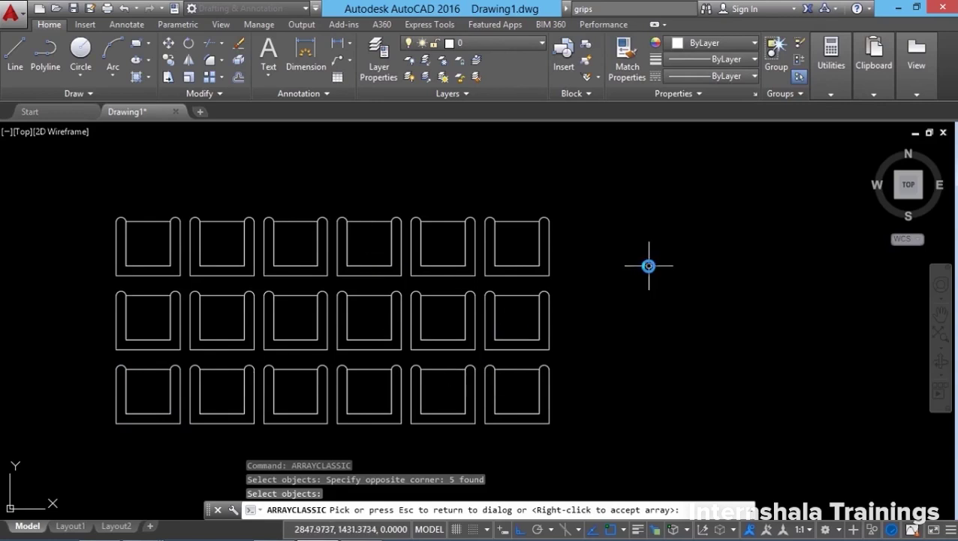
click(648, 265)
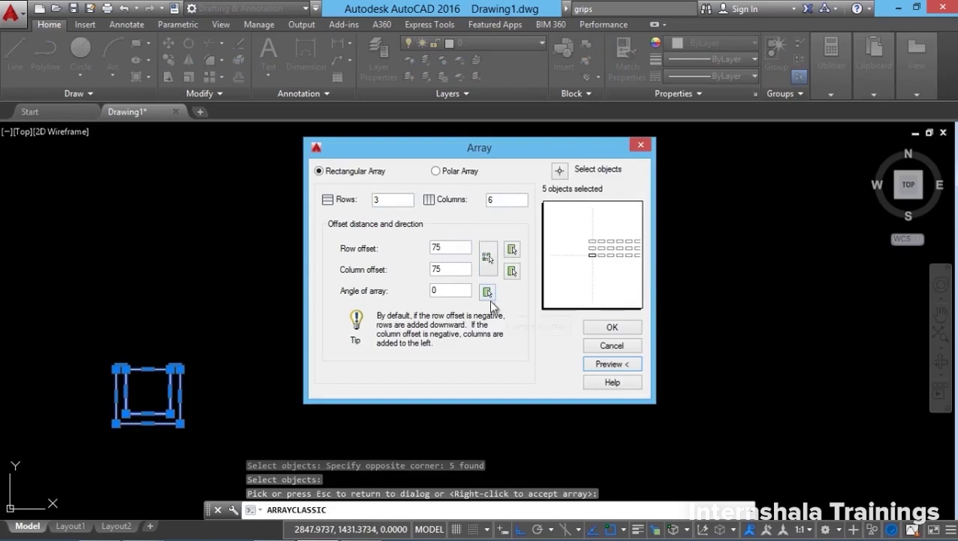
Step: Set 8 columns, pick both offsets with a unit cell about 144 by 106 from the chair's lower-left corner, and preview the array
double_click(500, 199)
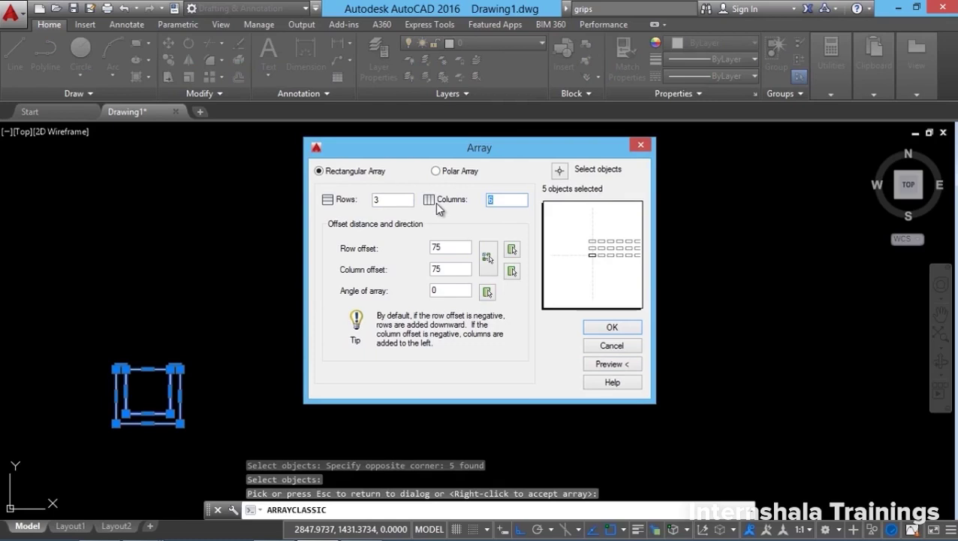
text(8)
click(487, 257)
click(114, 422)
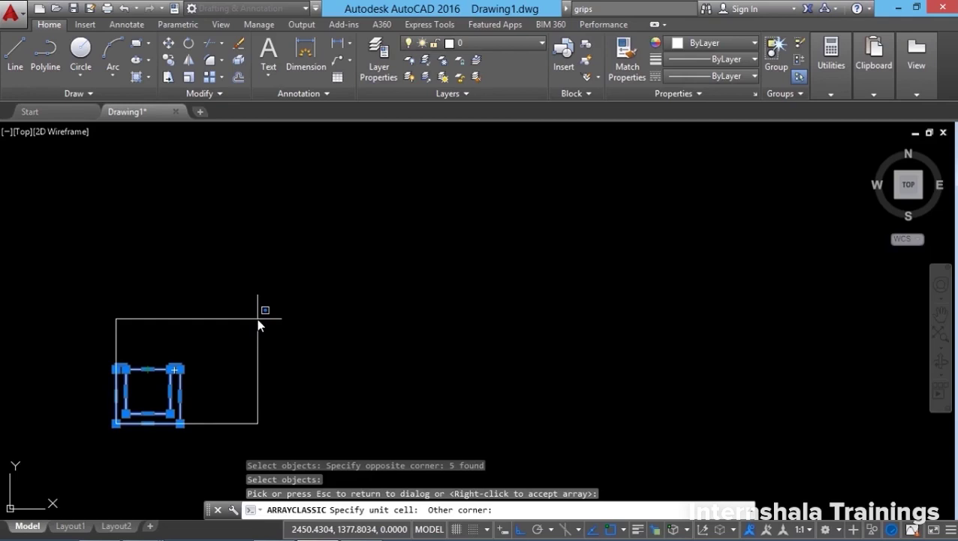
click(257, 319)
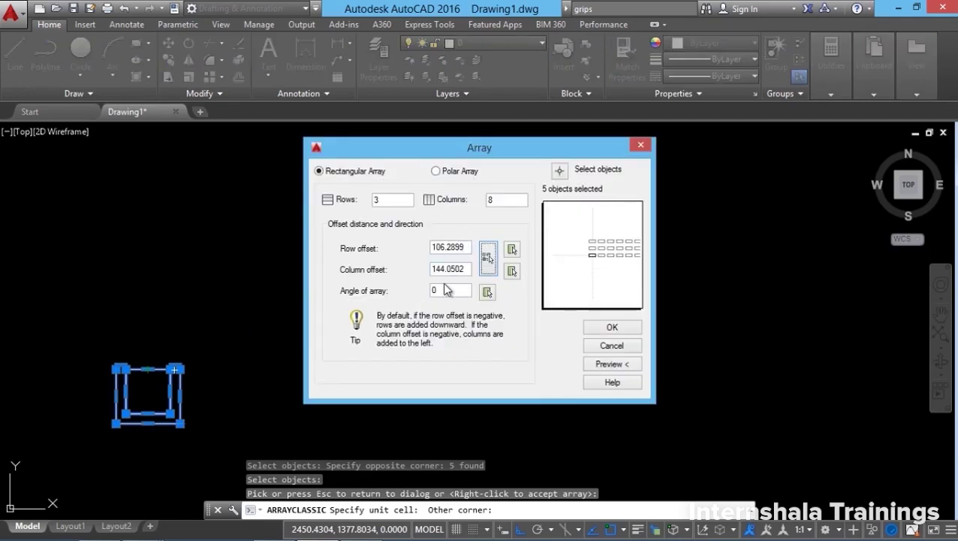
click(618, 363)
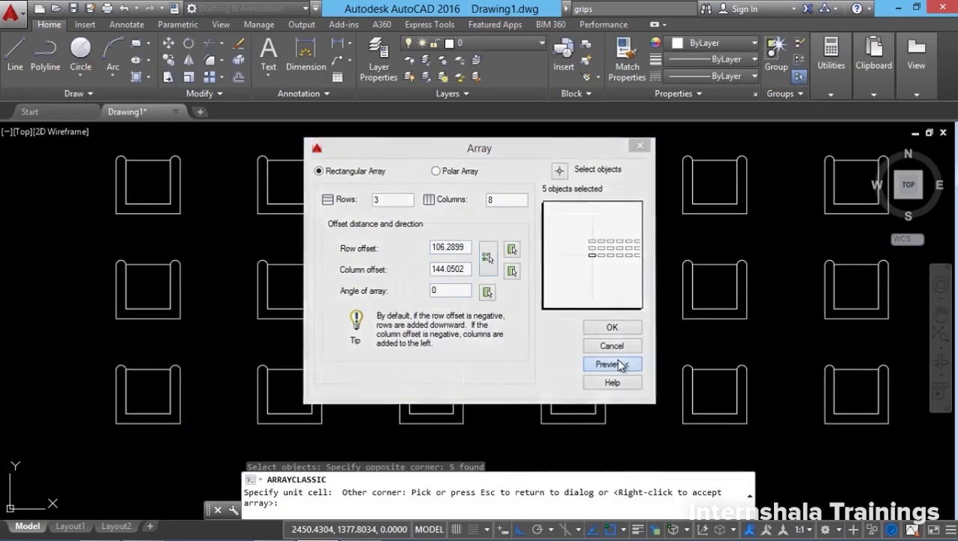
click(617, 363)
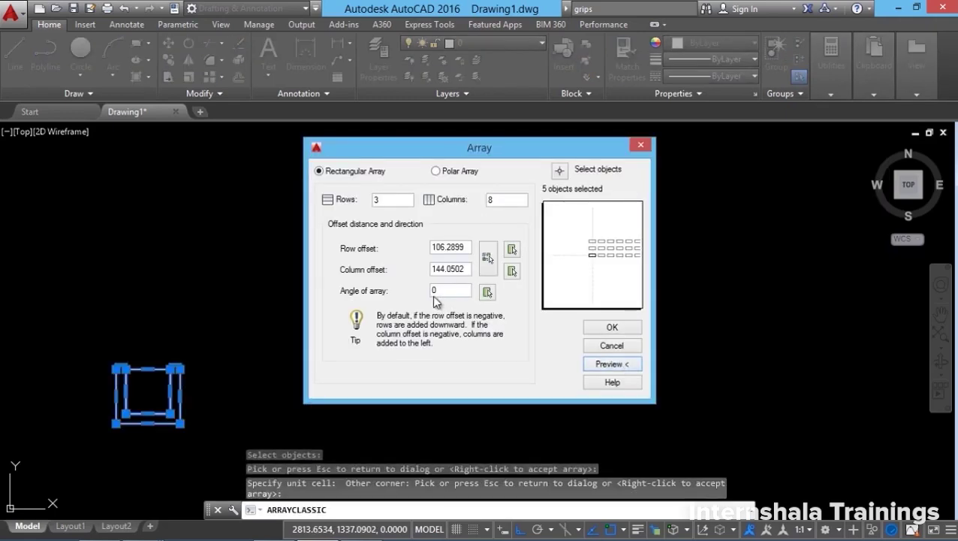
Step: Set the angle of the rectangular array to 15, preview the tilted rows and return to the settings
drag(445, 293, 404, 301)
text(15)
click(608, 365)
scroll(470, 380, down, 4)
scroll(472, 383, up, 2)
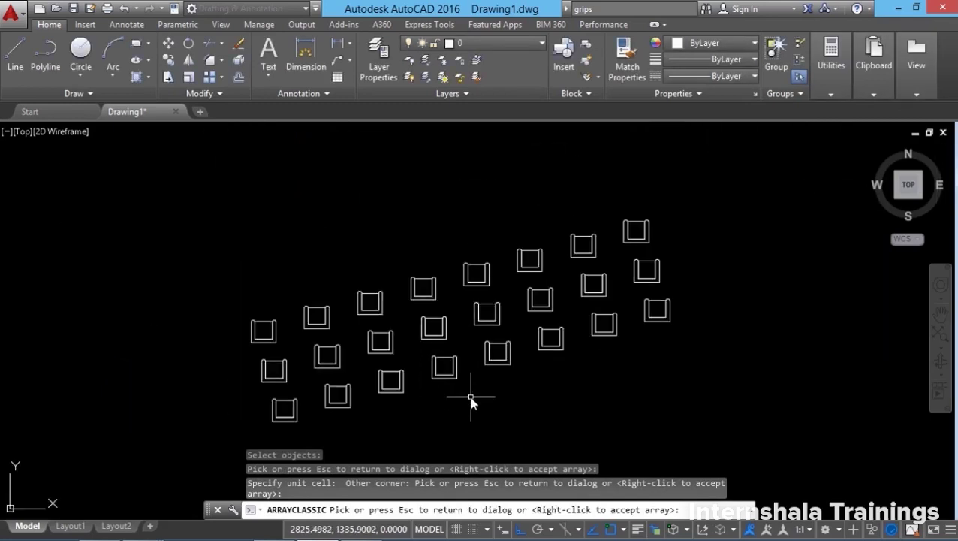
click(468, 393)
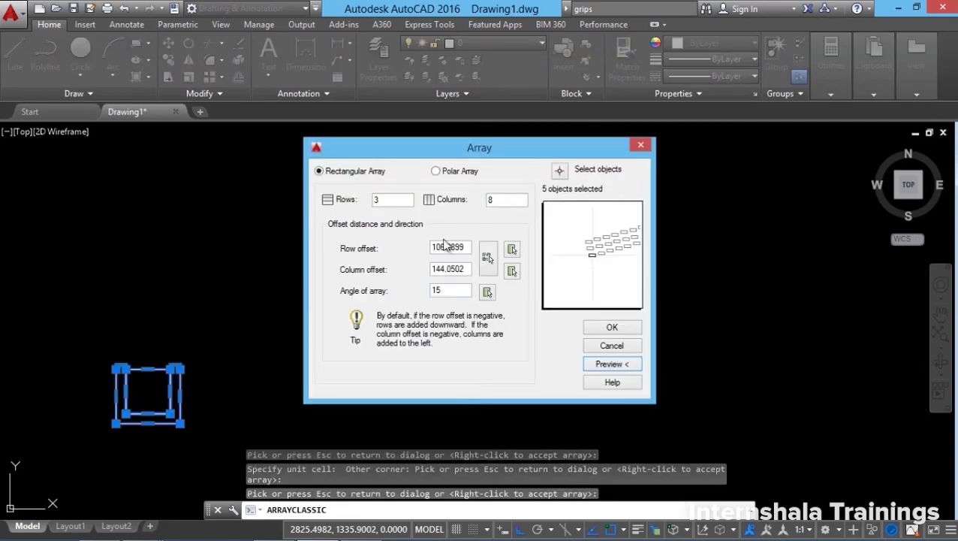
Step: Set the array angle to 0 and the row and column offsets to 75, and create the rectangular array
double_click(442, 290)
text(0)
key(shift+Tab)
key(shift+Tab)
key(shift+Tab)
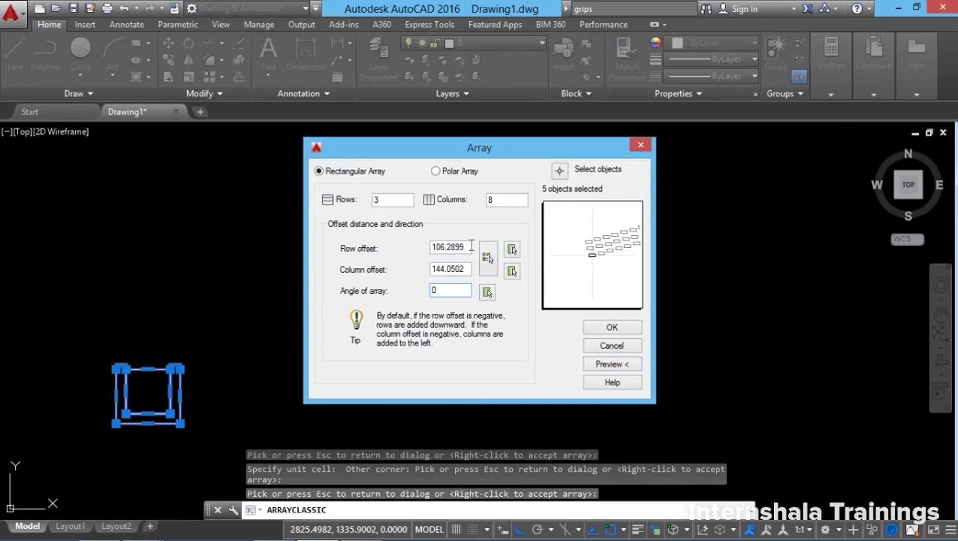
text(75)
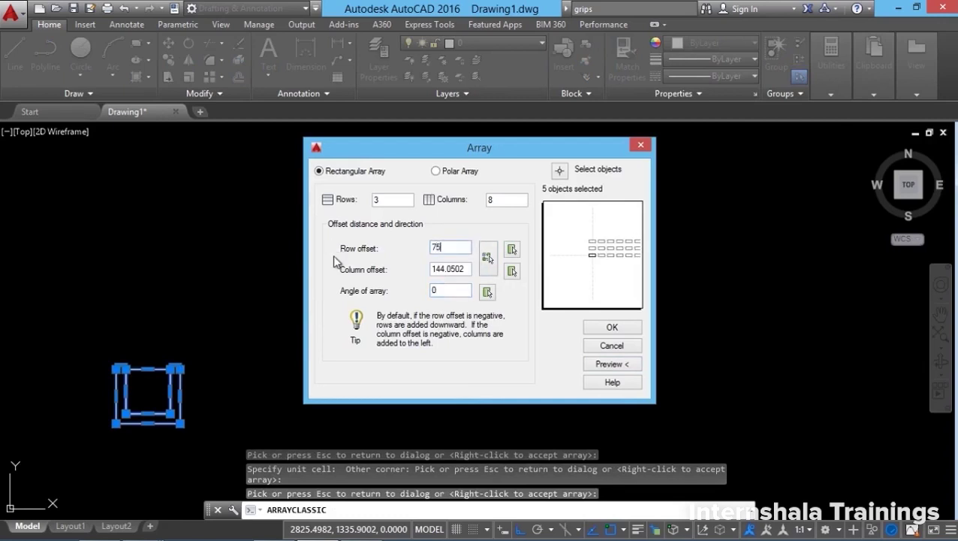
key(Tab)
text(75)
click(605, 329)
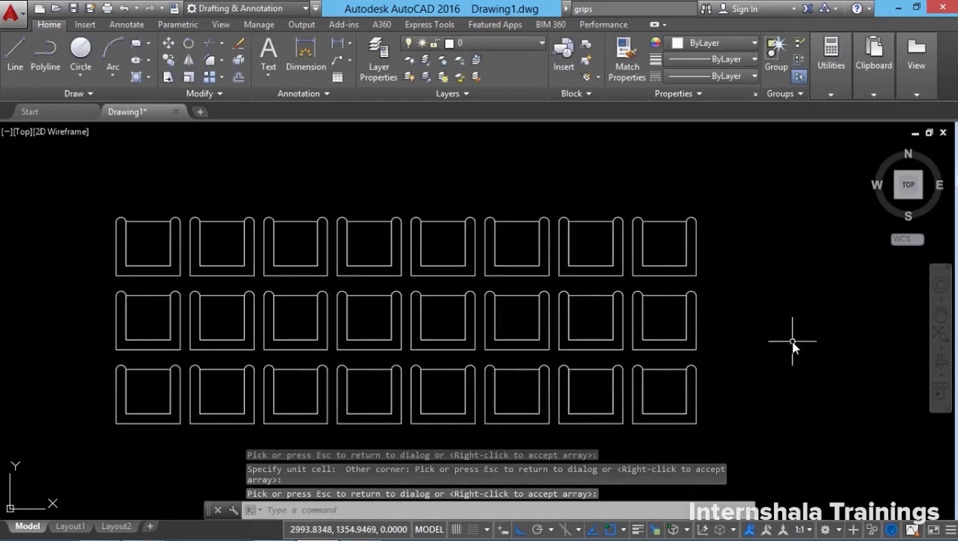
Step: Undo the rectangular array of chairs
click(124, 9)
middle_drag(285, 371, 576, 393)
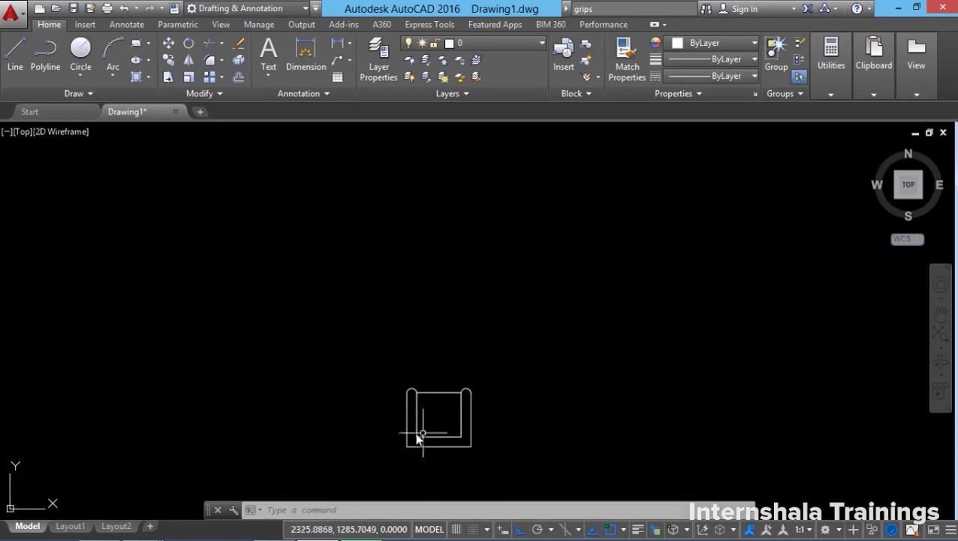
middle_drag(523, 358, 524, 381)
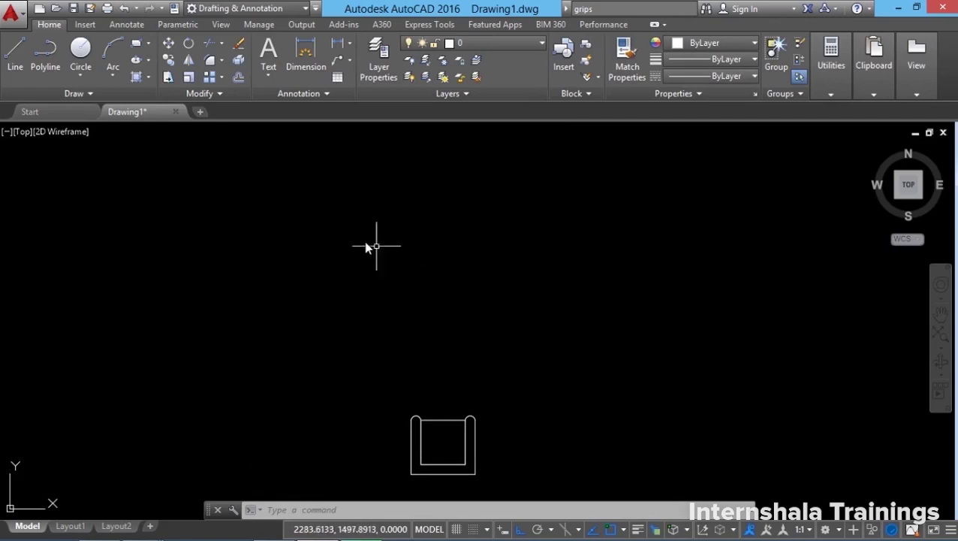
Step: Start ARRAYCLASSIC, select the whole chair with a window and choose a polar array
click(275, 511)
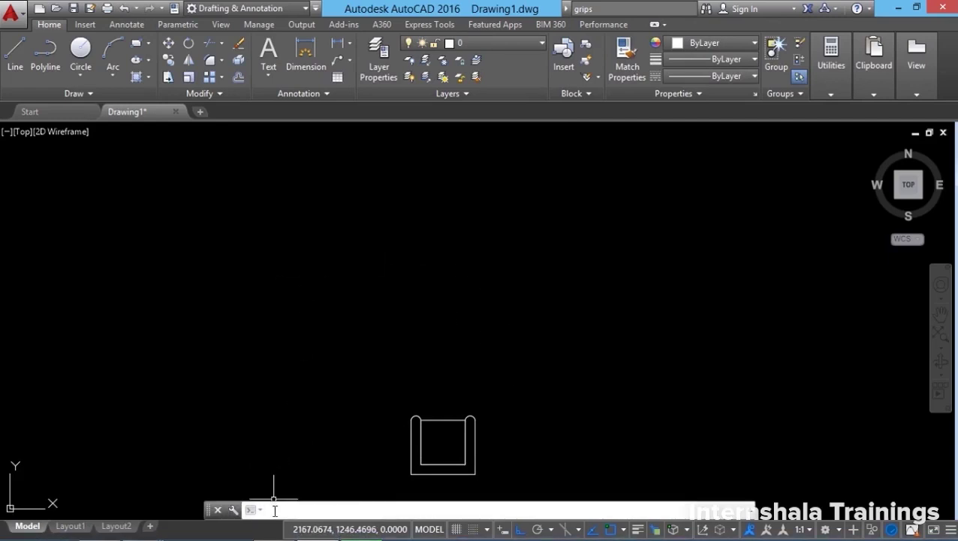
click(306, 381)
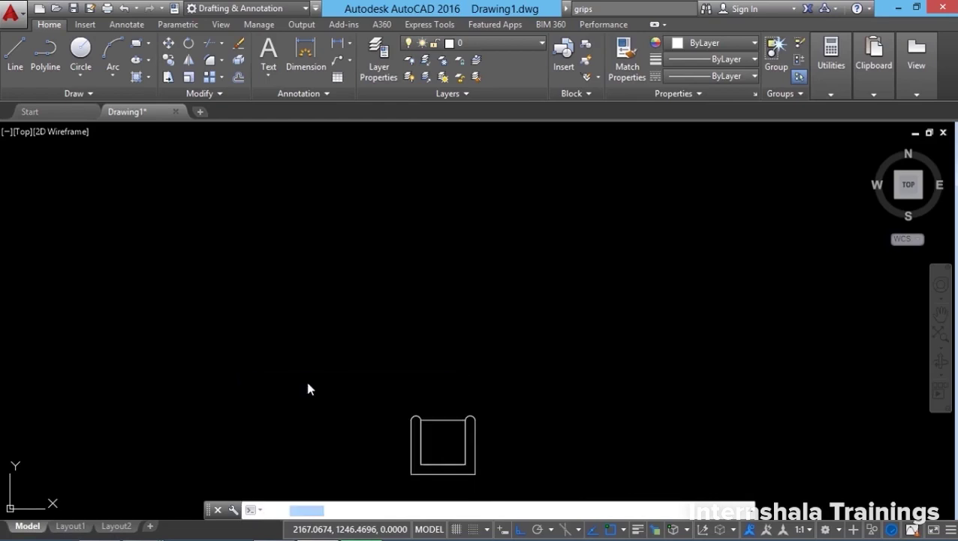
click(559, 172)
click(393, 383)
click(505, 497)
key(Return)
click(454, 171)
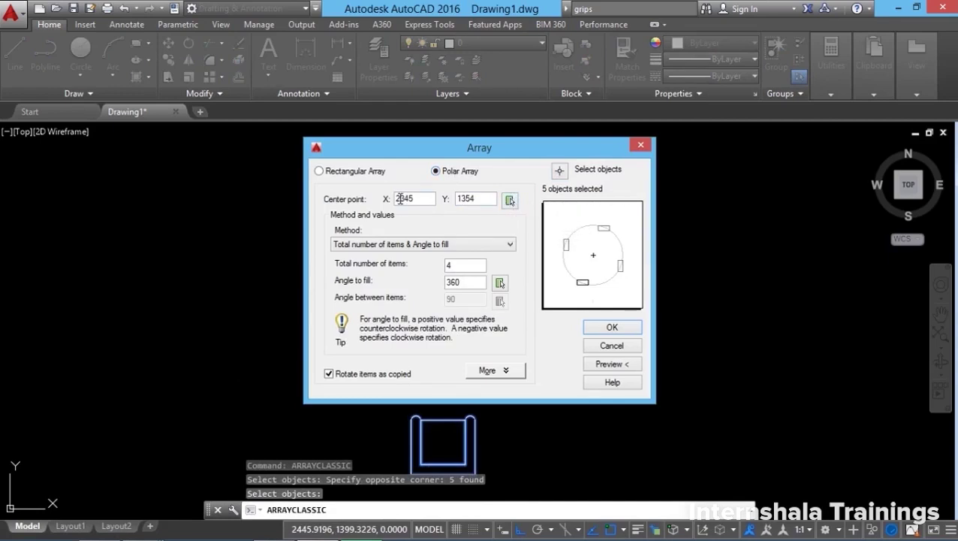
Step: Pick the polar array's center point above the chair and set the total number of items to 8
click(509, 201)
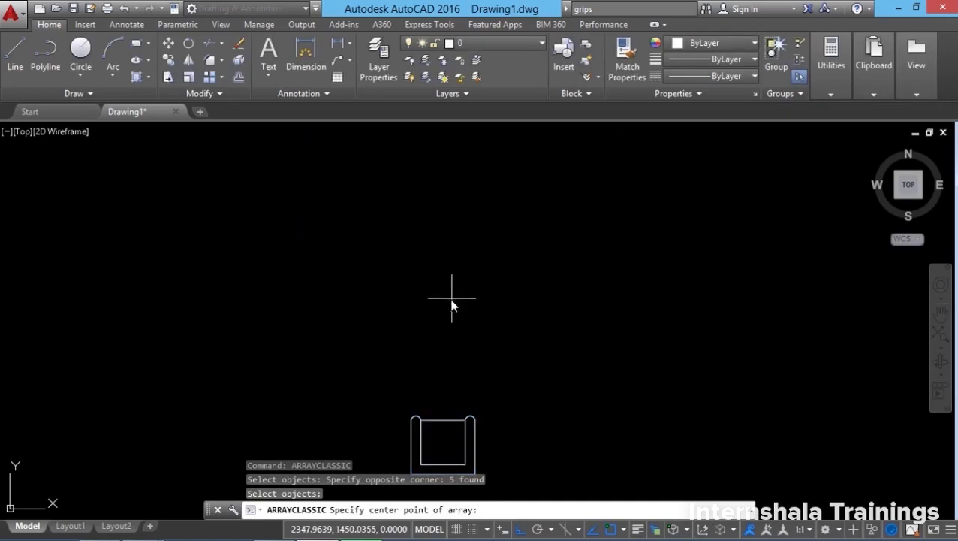
click(445, 307)
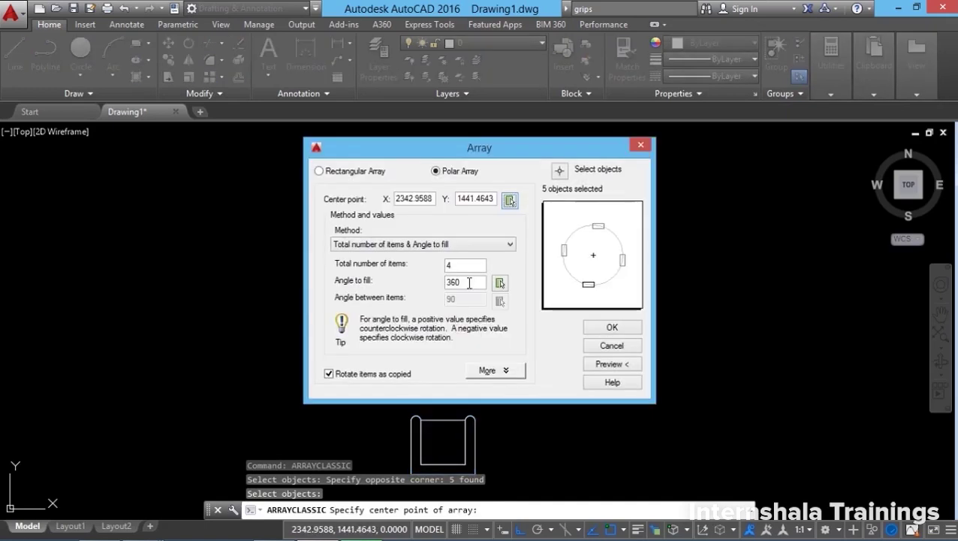
click(455, 263)
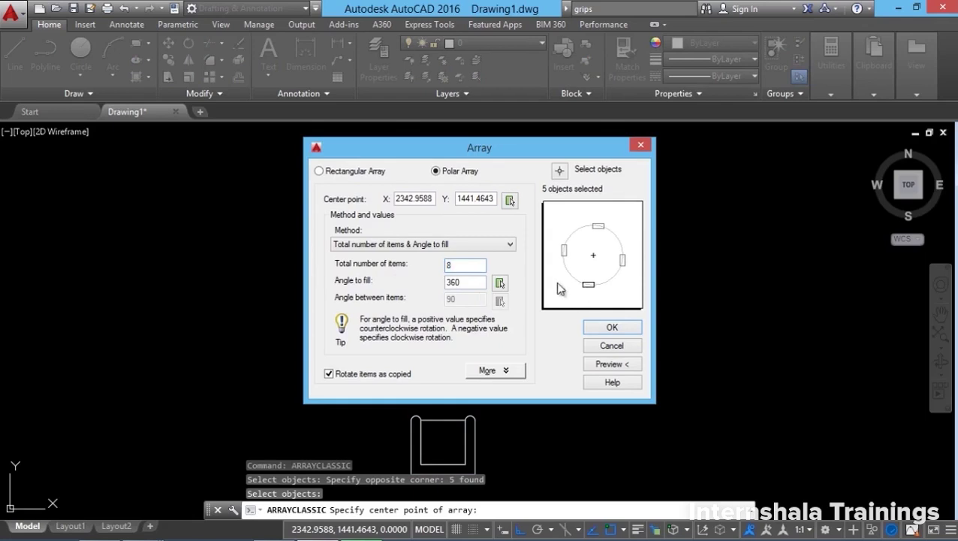
click(470, 280)
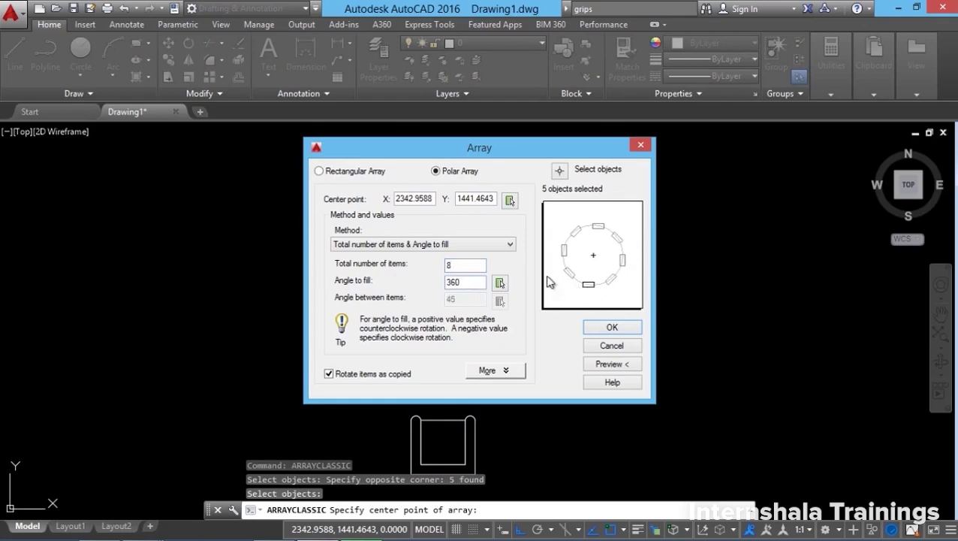
Step: Try an angle to fill of 180, set it back to 360, and preview the polar array of chairs
double_click(451, 282)
text(180)
click(465, 266)
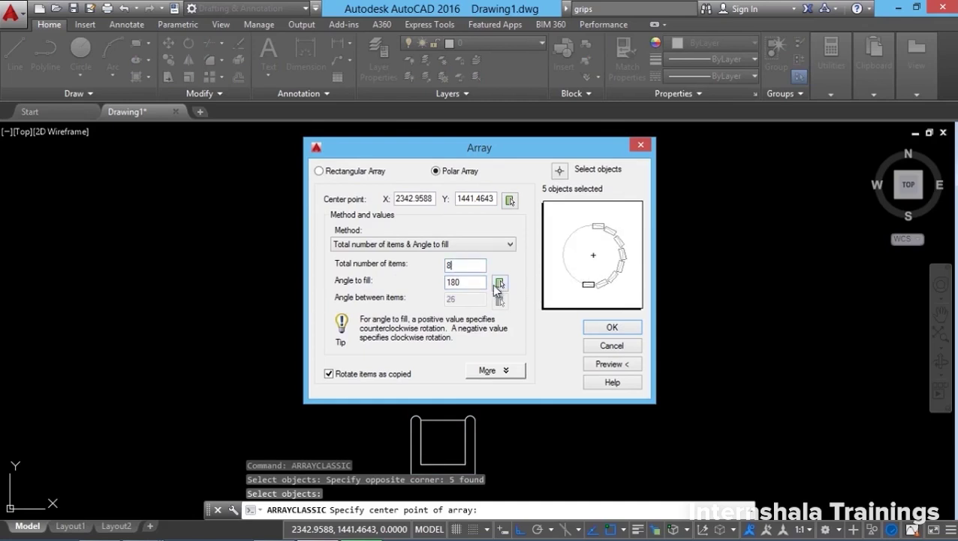
text(360)
click(612, 364)
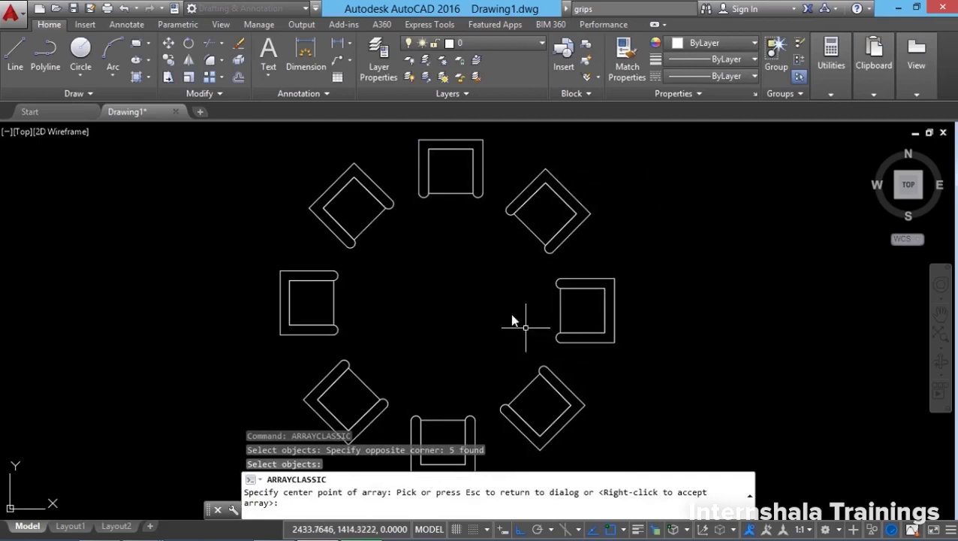
scroll(467, 304, up, 2)
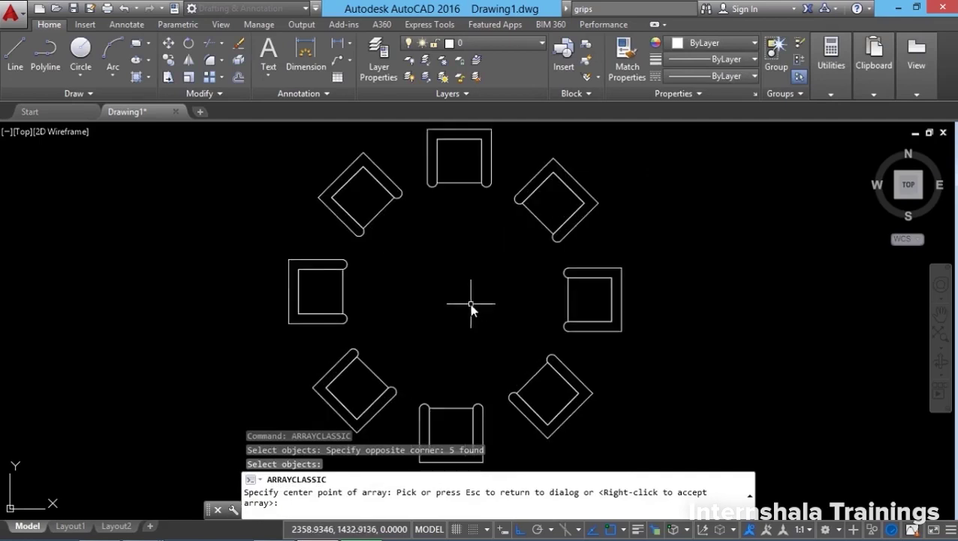
key(Escape)
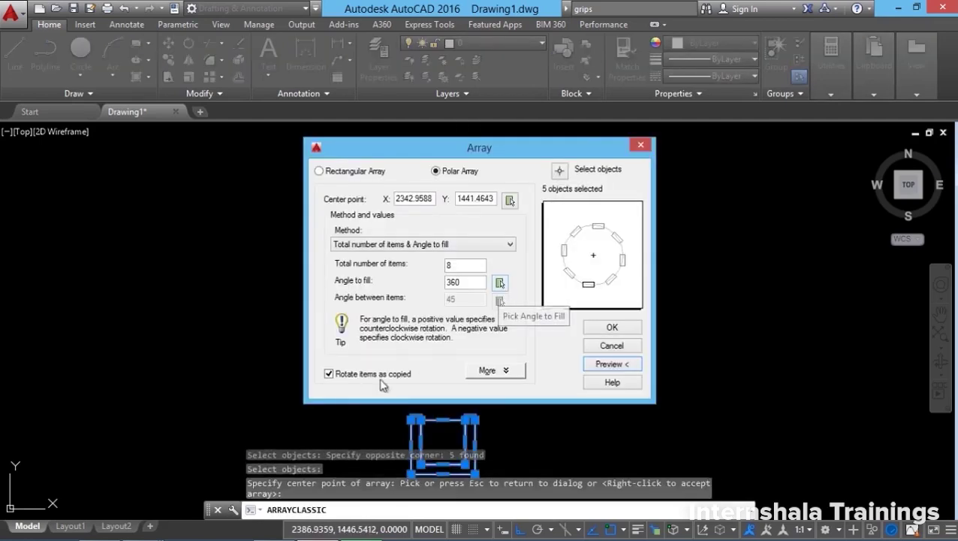
Step: Preview the polar array with Rotate items as copied disabled, re-enable the option and preview it again
click(330, 375)
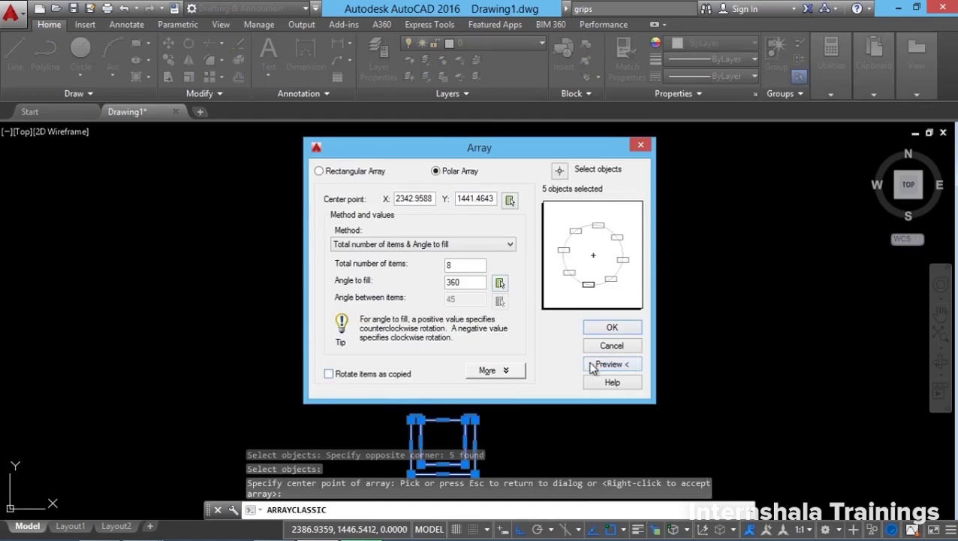
click(592, 365)
scroll(357, 376, up, 2)
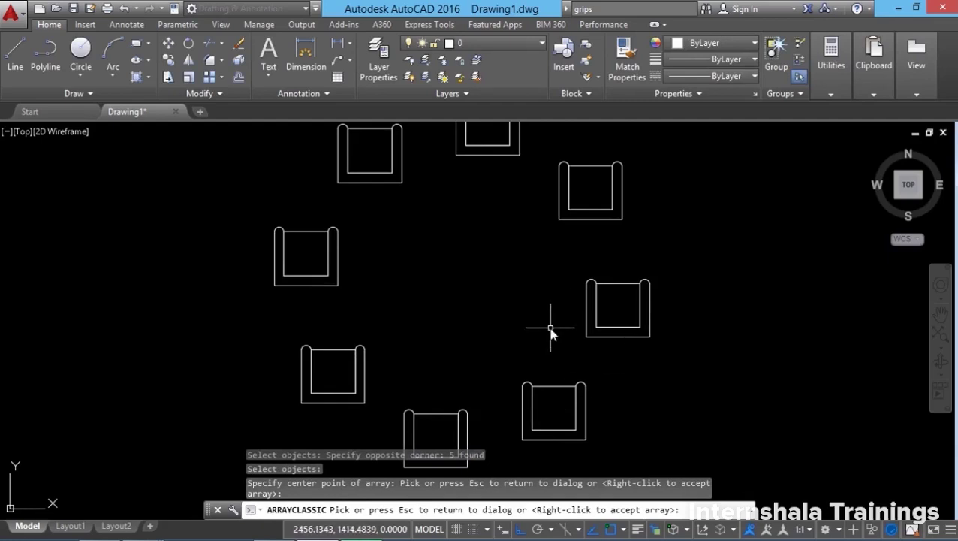
key(Escape)
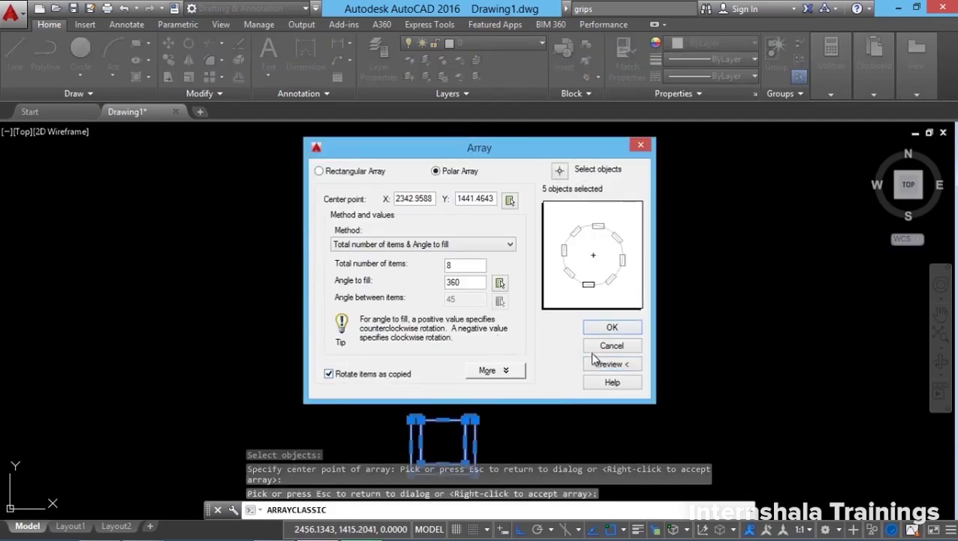
click(597, 368)
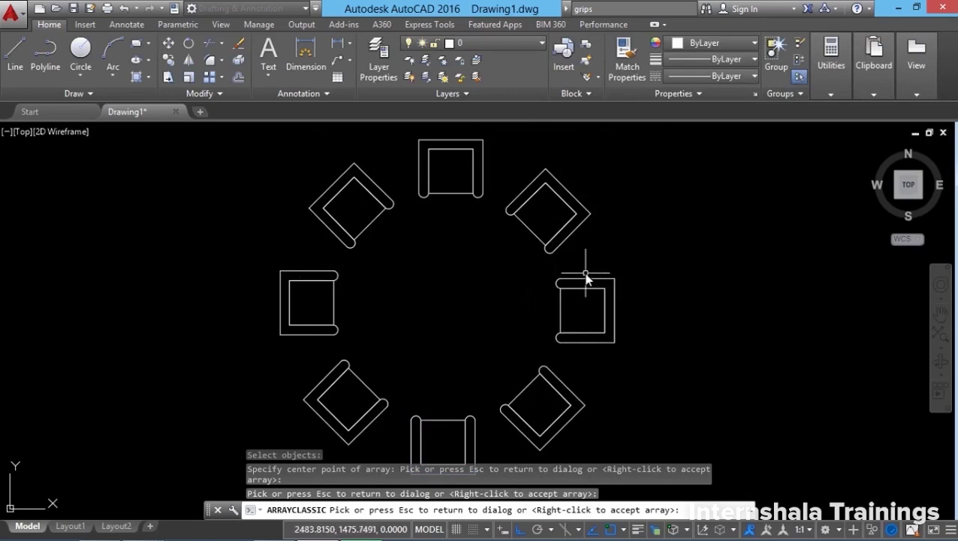
click(510, 255)
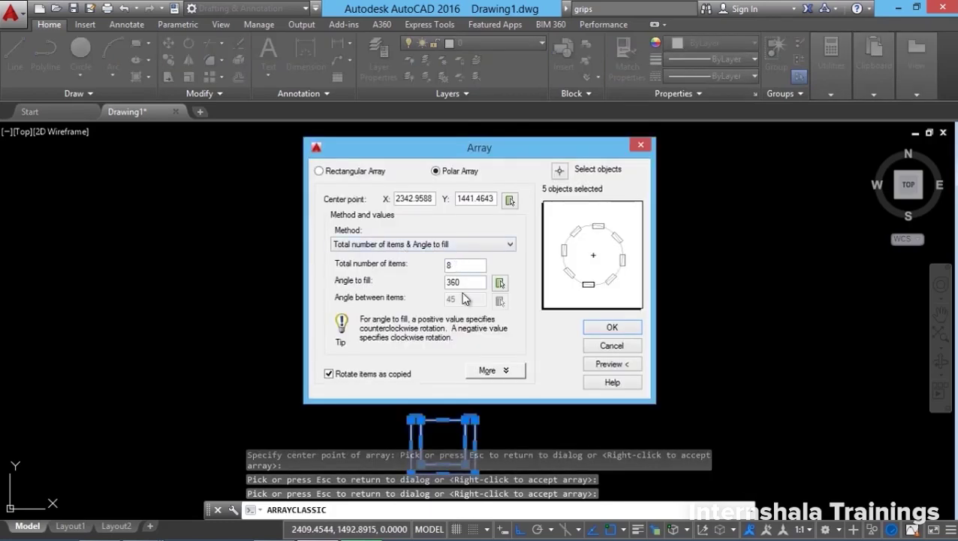
Step: Try the methods Total number of items & Angle between items and Angle to fill & Angle between items
click(429, 248)
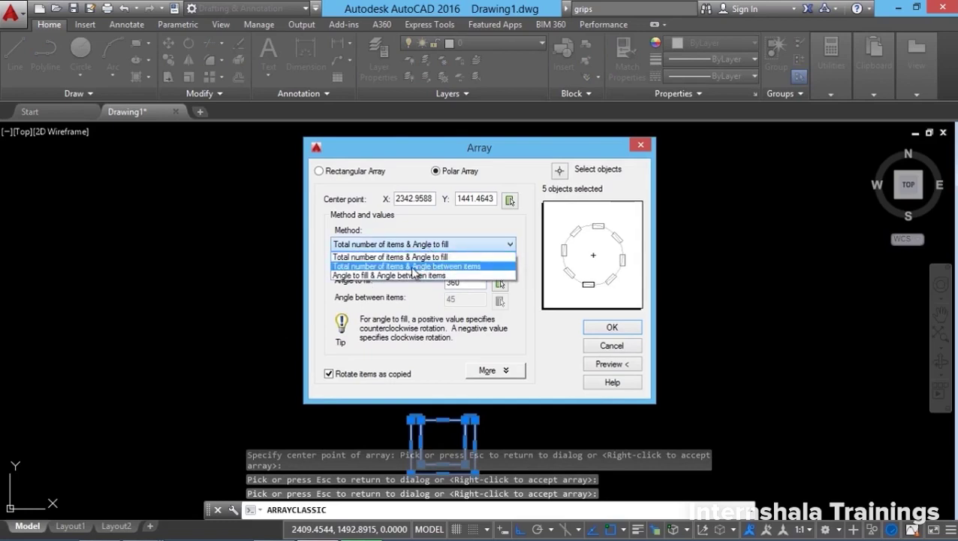
click(412, 266)
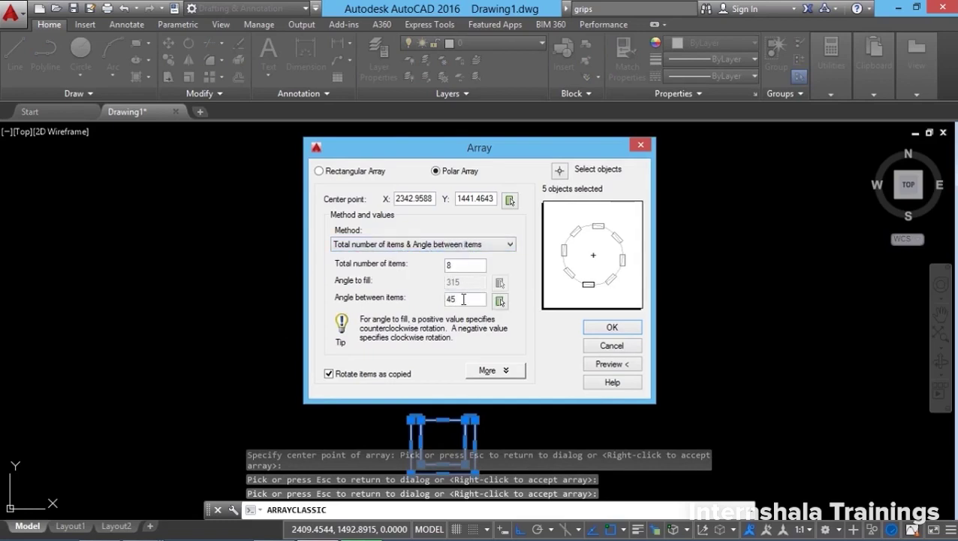
click(420, 244)
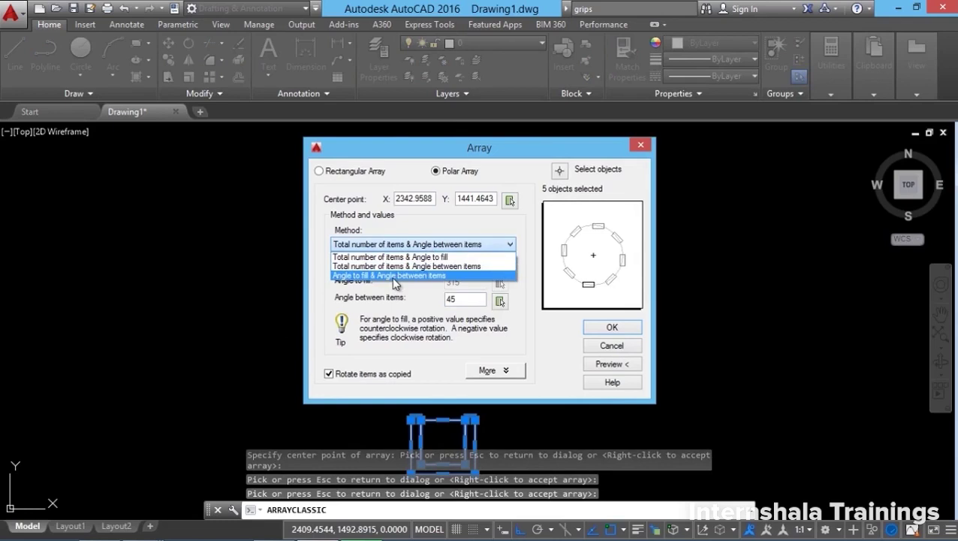
click(395, 276)
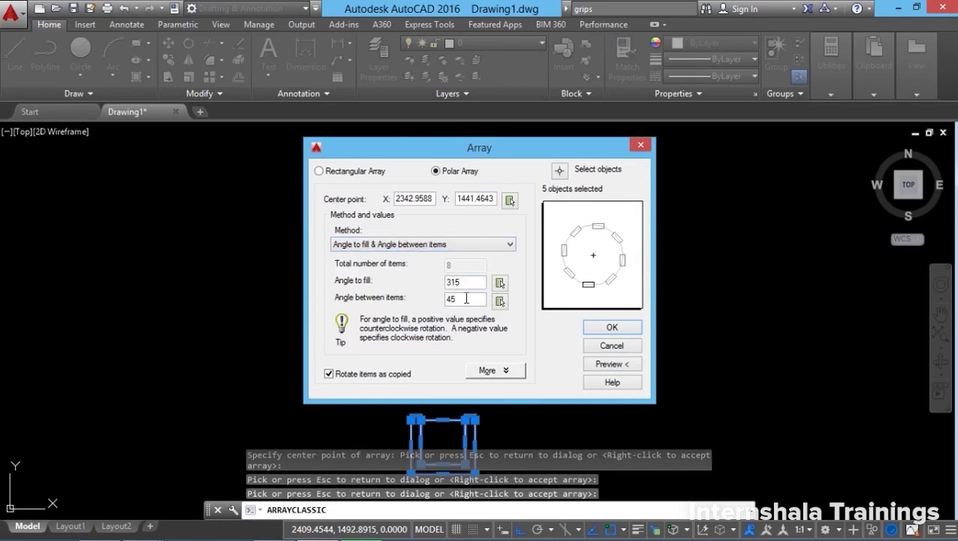
Step: Set the method to Total number of items & Angle to fill and create the polar array of chairs
click(426, 248)
click(420, 257)
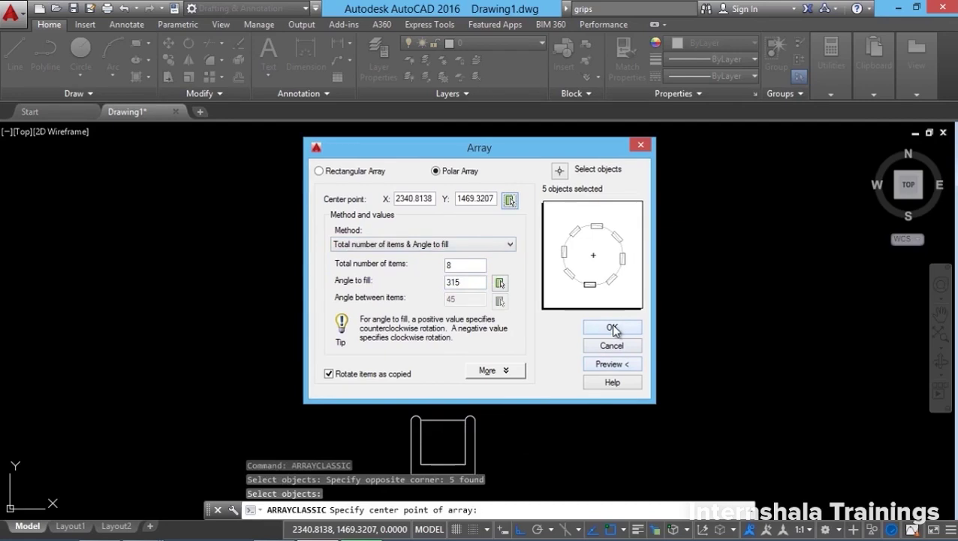
click(612, 328)
scroll(524, 381, down, 3)
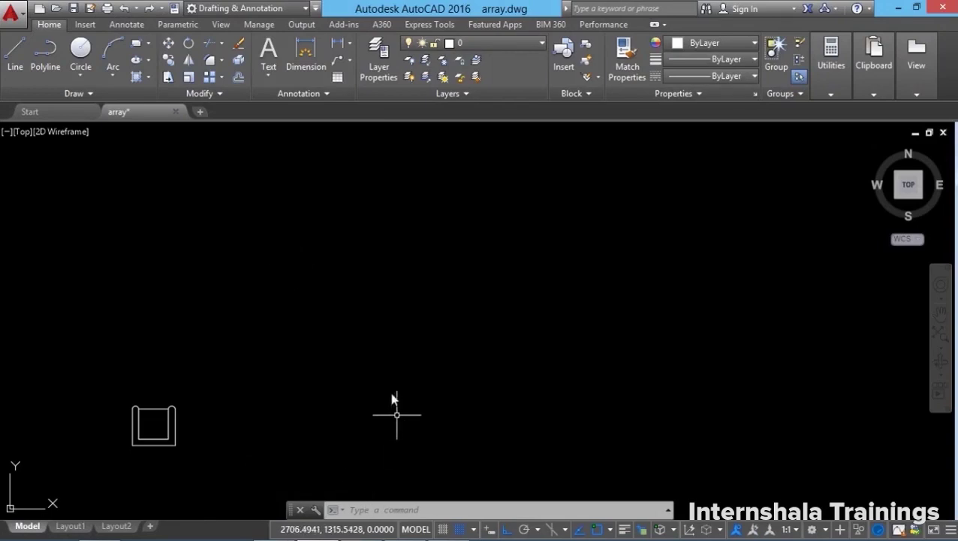
Step: Create a rectangular array of the whole chair outline and set its number of columns to 6
click(222, 75)
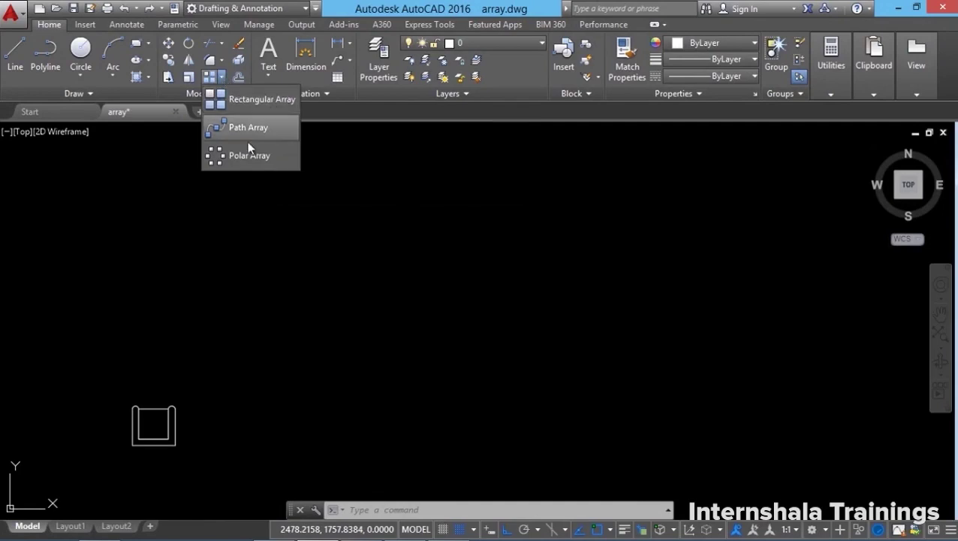
click(250, 104)
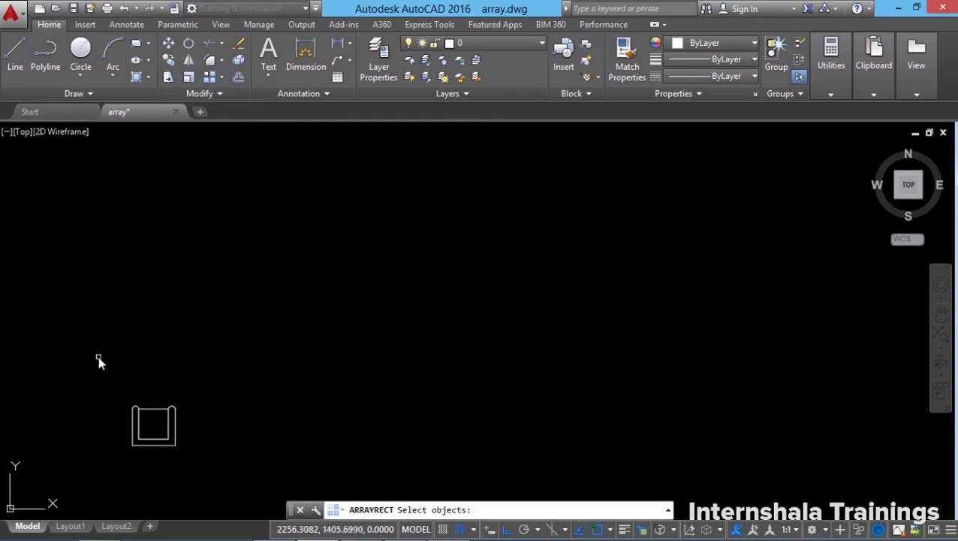
click(98, 359)
click(210, 468)
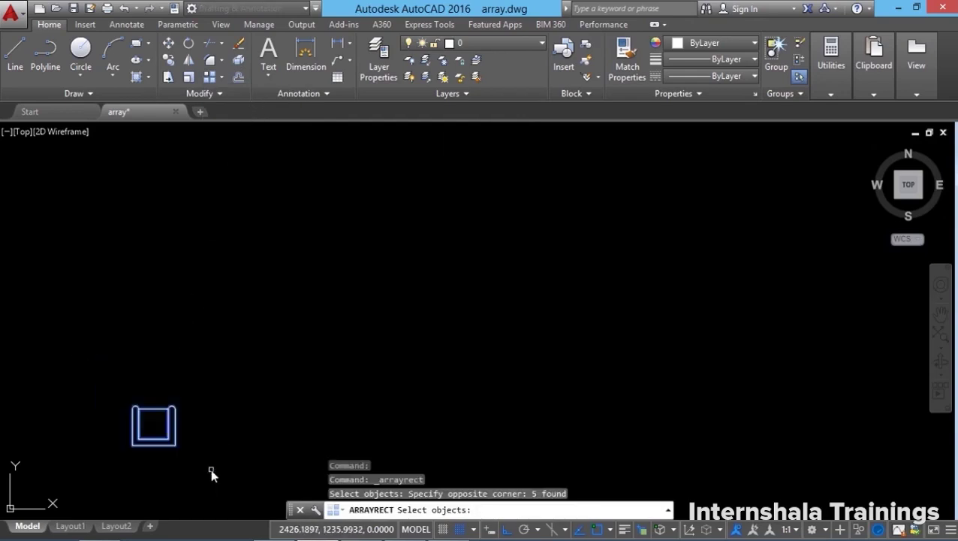
key(Return)
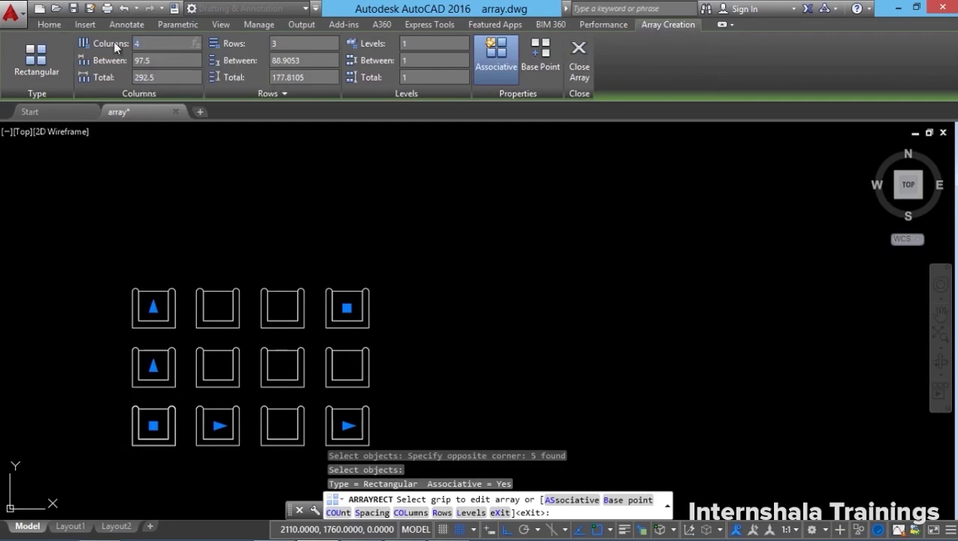
click(160, 44)
text(6)
key(Return)
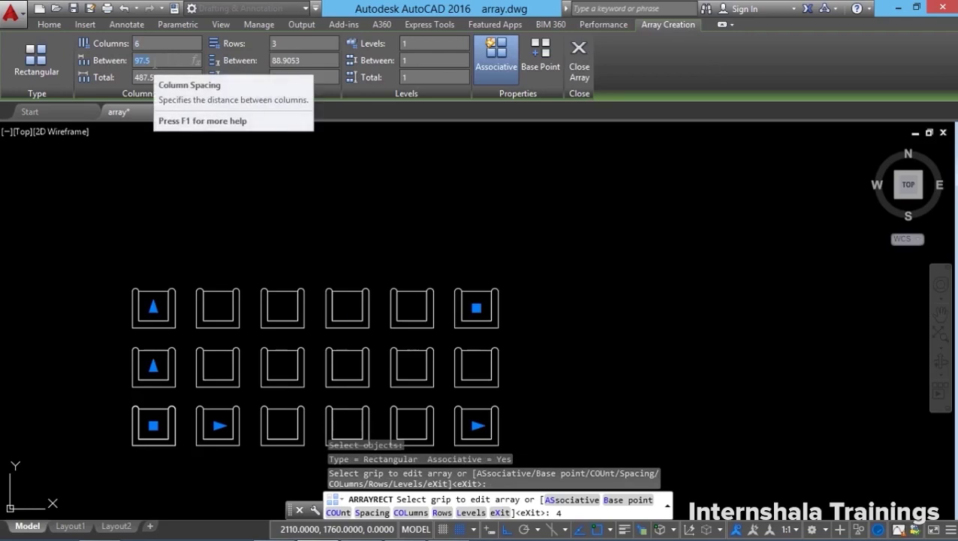
Step: Set the array's column spacing to 120 and total column distance to 600, and finish the array
text(120)
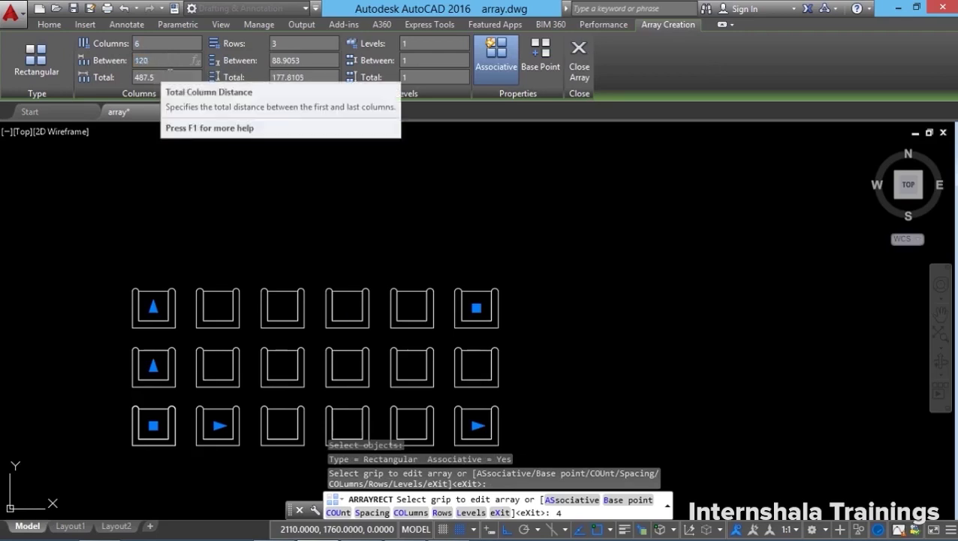
key(Return)
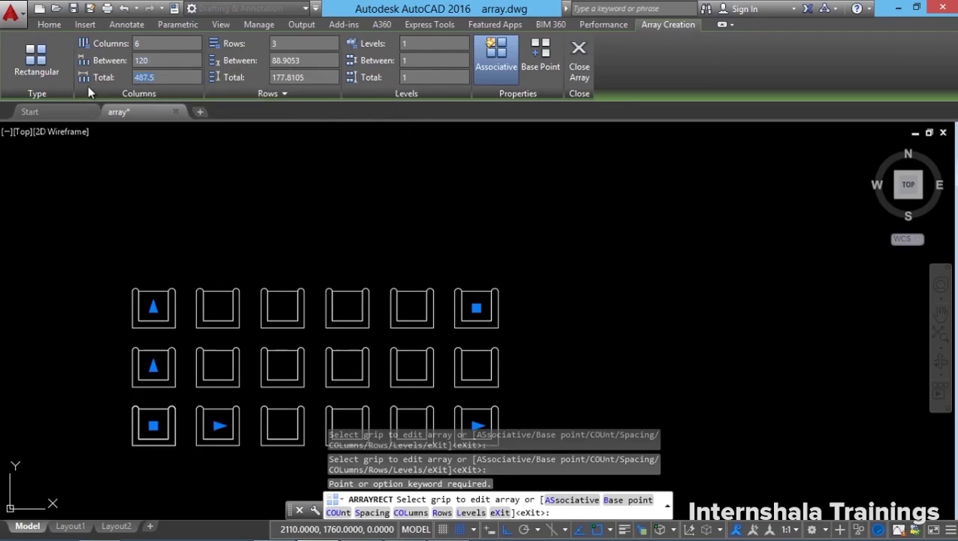
text(600)
key(Return)
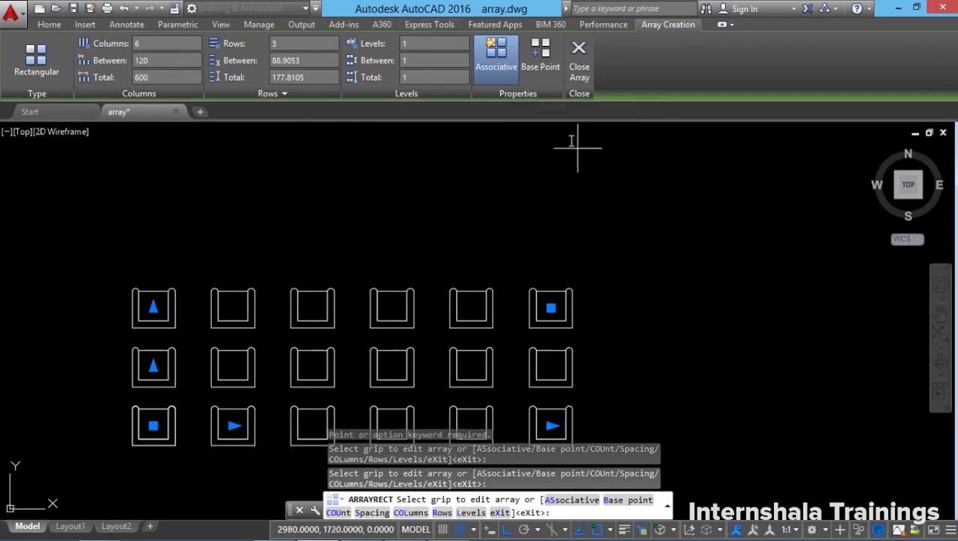
click(578, 61)
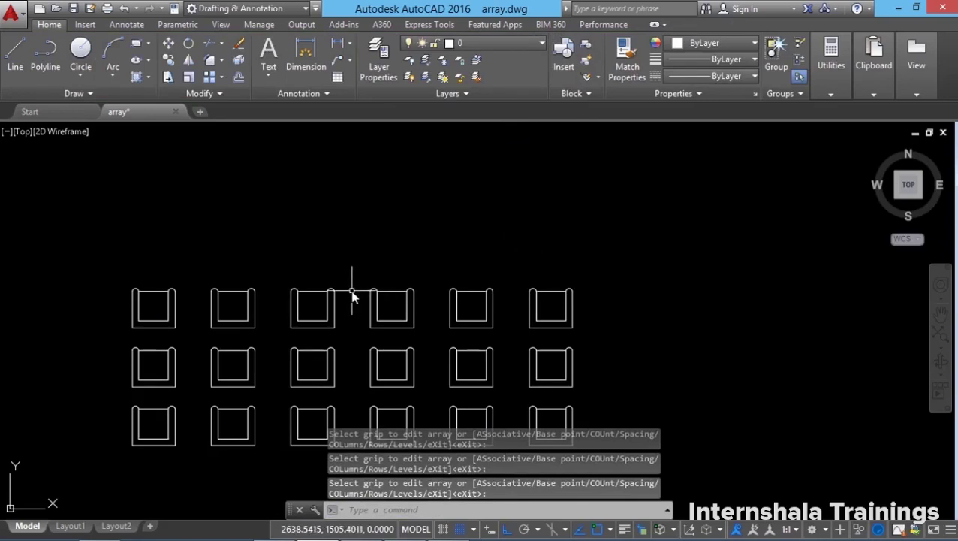
Step: Extend the chair array to 8 columns and 5 rows using its column count and row count grips
click(331, 323)
middle_drag(380, 400, 388, 368)
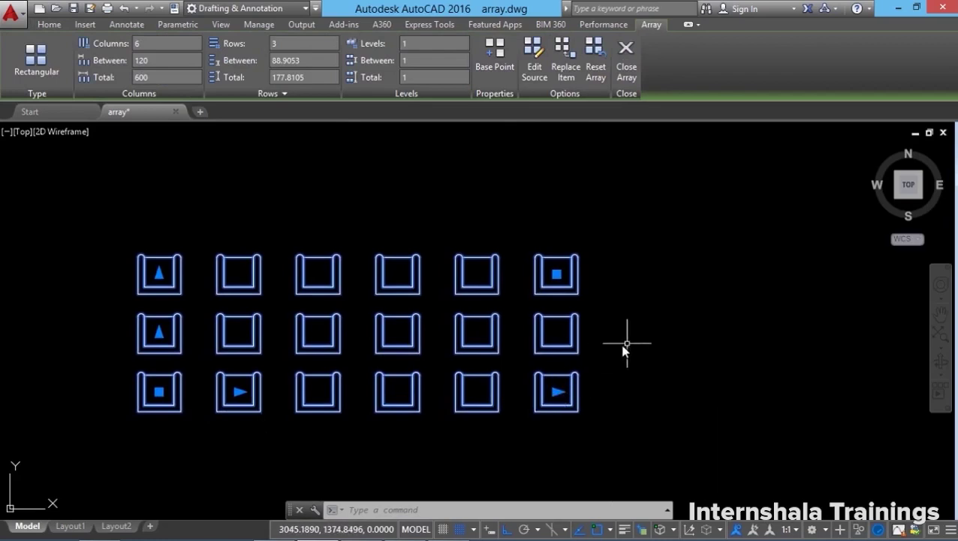
mouse_move(557, 398)
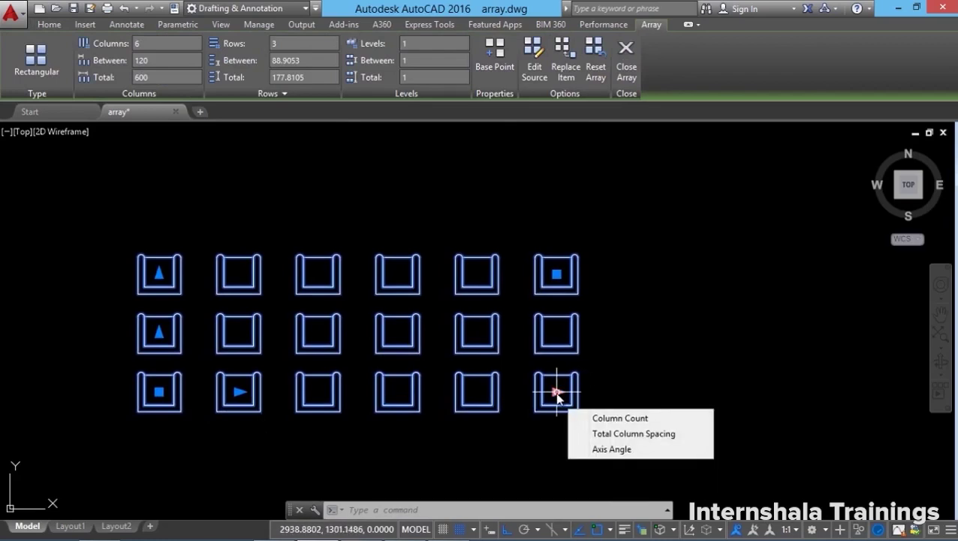
click(557, 398)
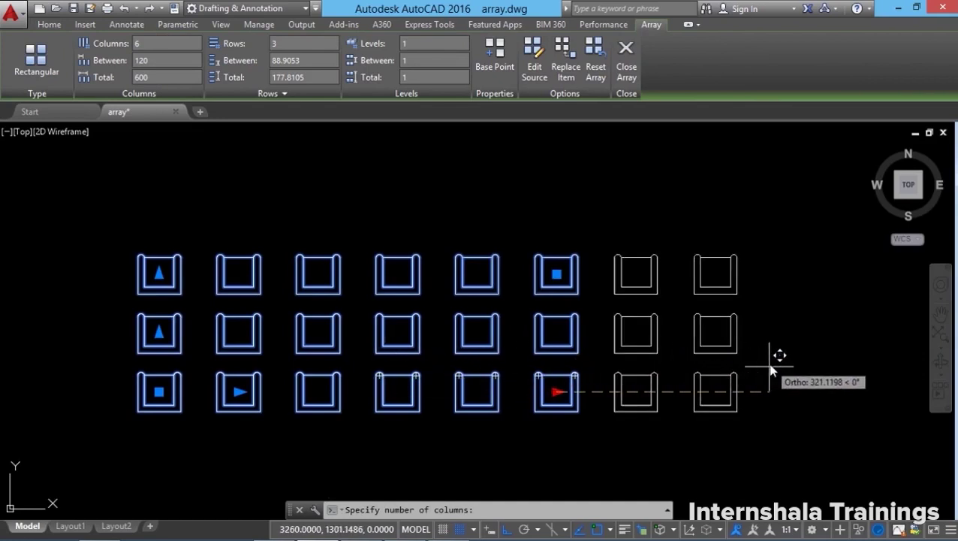
click(769, 368)
mouse_move(157, 275)
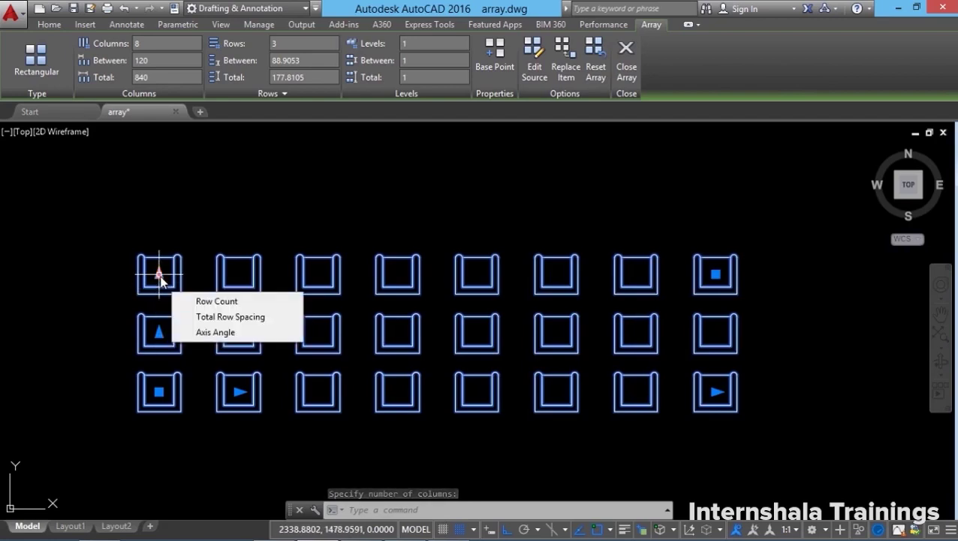
click(158, 274)
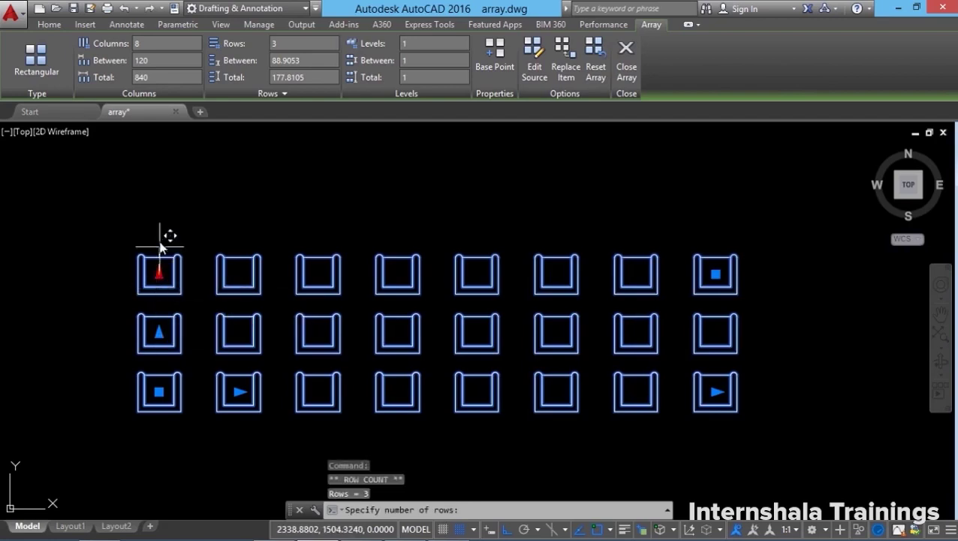
click(155, 151)
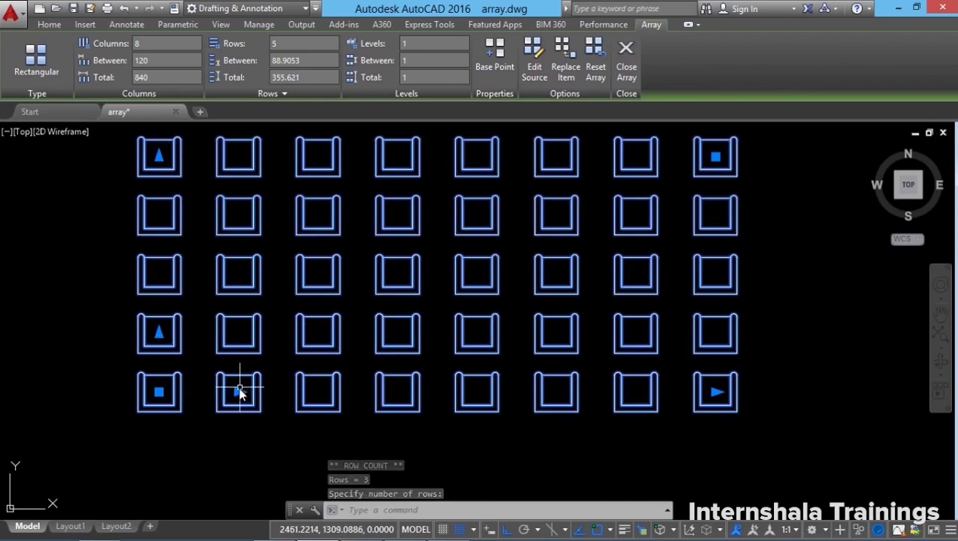
Step: Widen the array's column spacing to about 181 and row spacing to about 158 with the spacing grips
scroll(238, 398, up, 2)
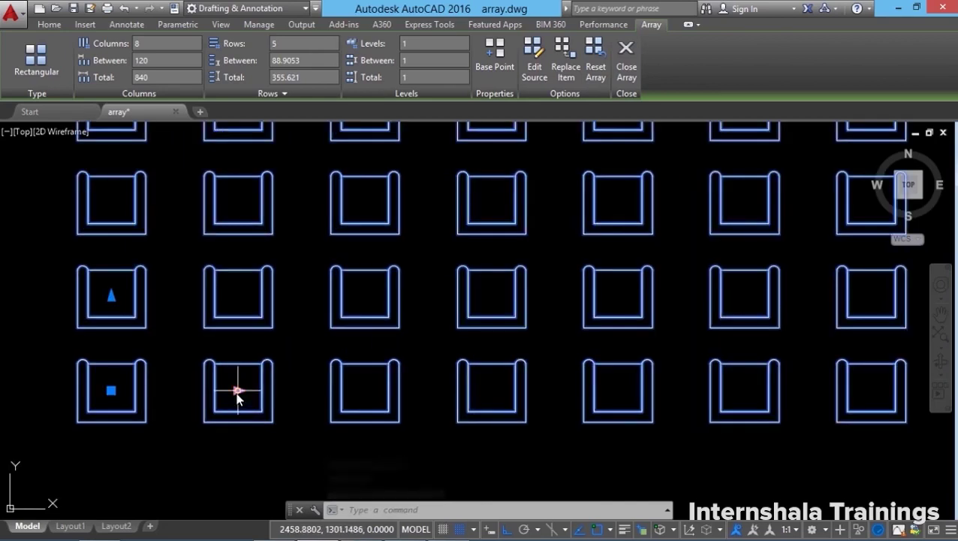
click(238, 391)
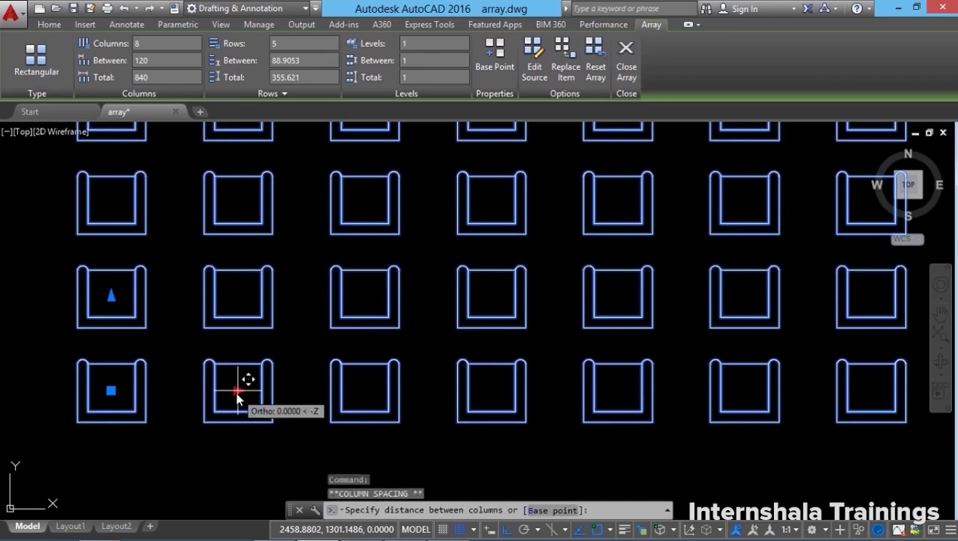
click(306, 406)
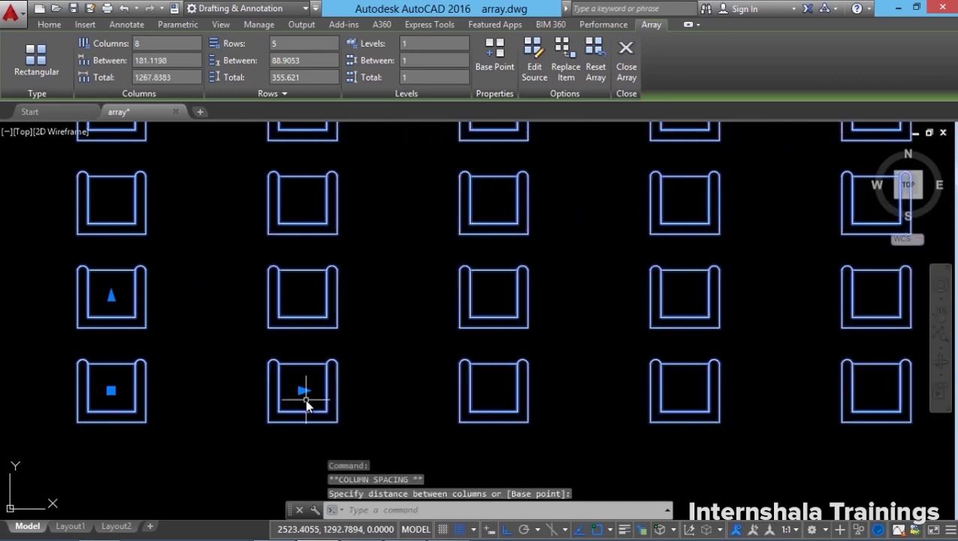
click(111, 297)
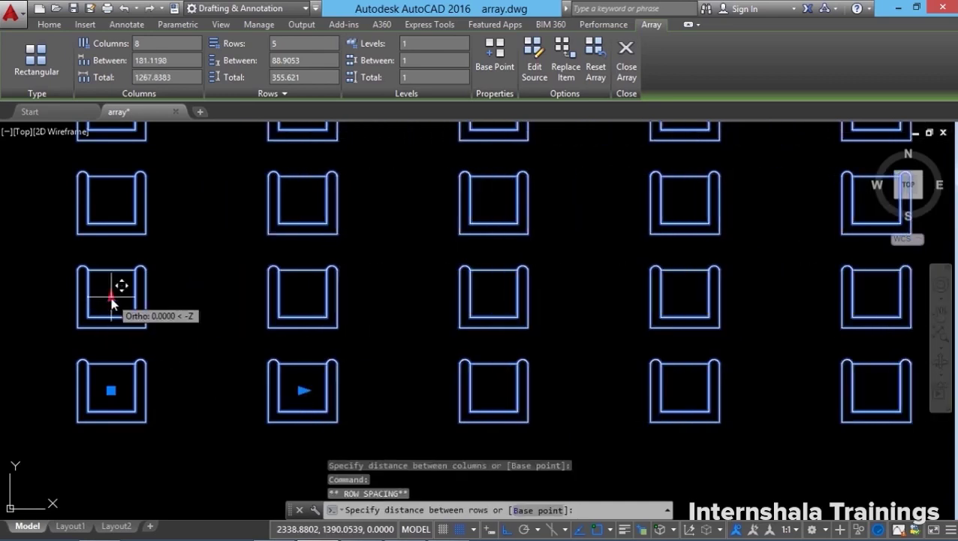
click(110, 226)
key(Return)
scroll(113, 221, down, 3)
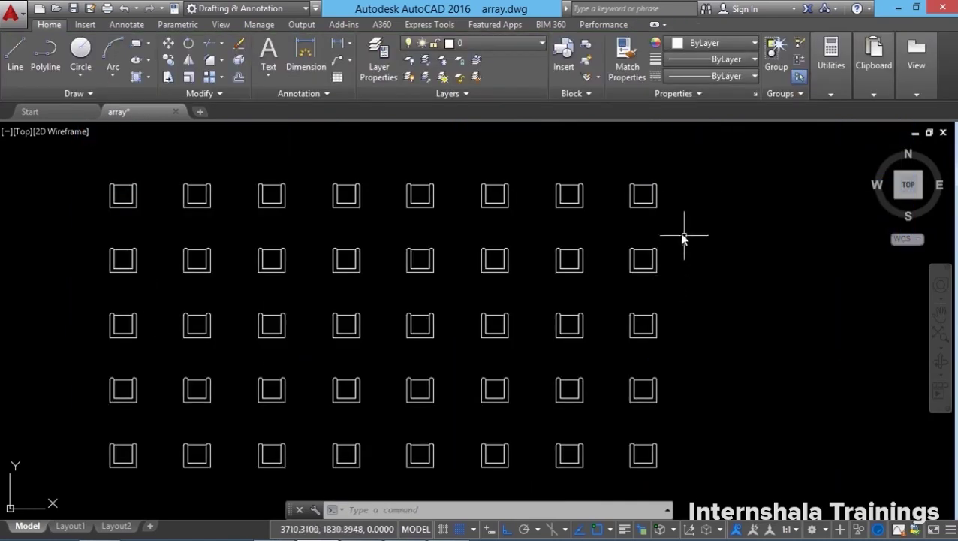
Step: Turn Ortho off and extend the chair array to 10 columns and 7 rows with its row and column count grip
click(654, 212)
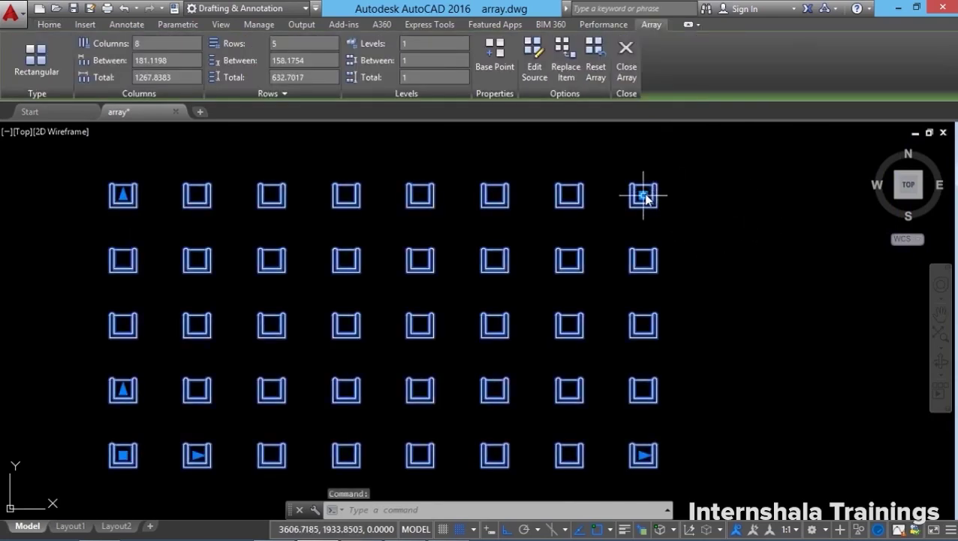
click(643, 196)
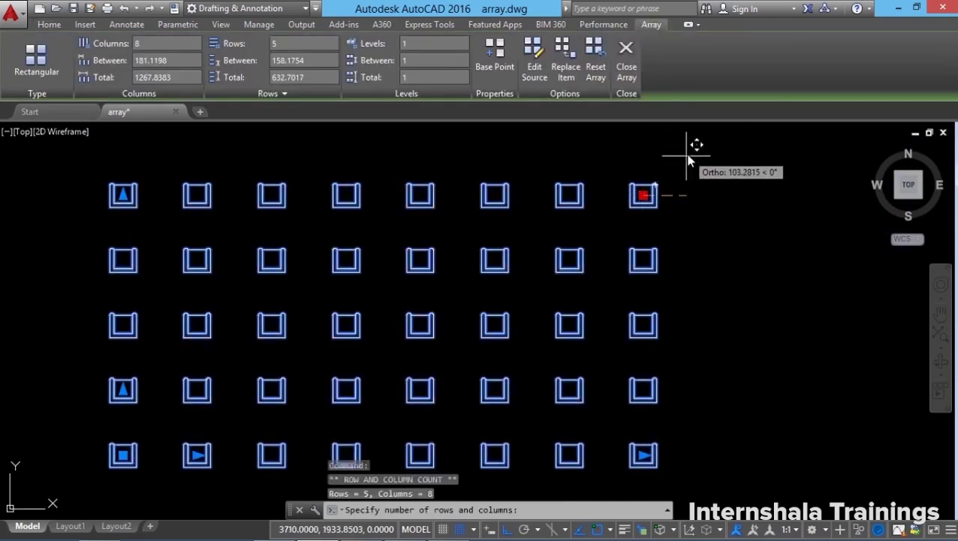
scroll(640, 257, down, 5)
scroll(679, 191, up, 3)
click(508, 529)
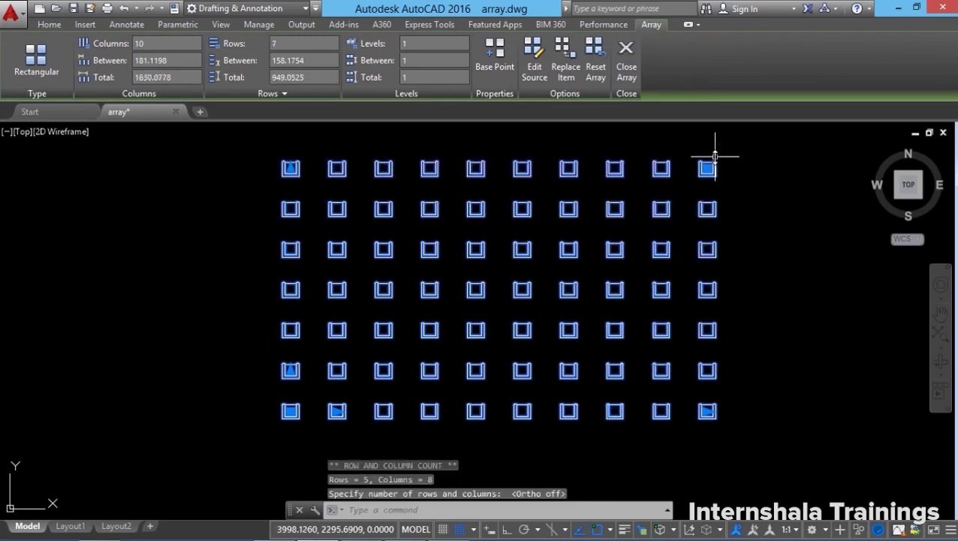
Step: Undo the grip edit that changed the chair array's row and column count
key(Escape)
key(Escape)
scroll(658, 290, up, 2)
click(652, 288)
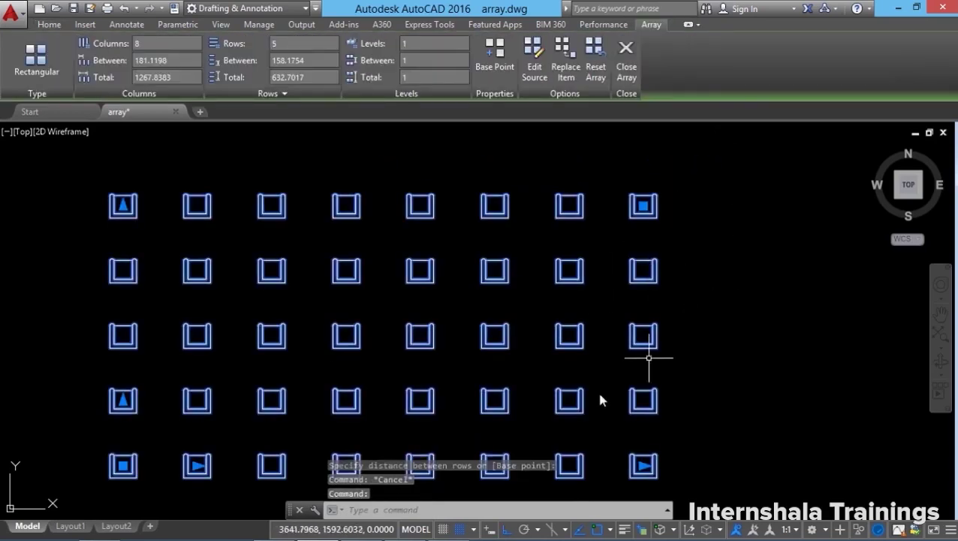
middle_drag(521, 325, 524, 314)
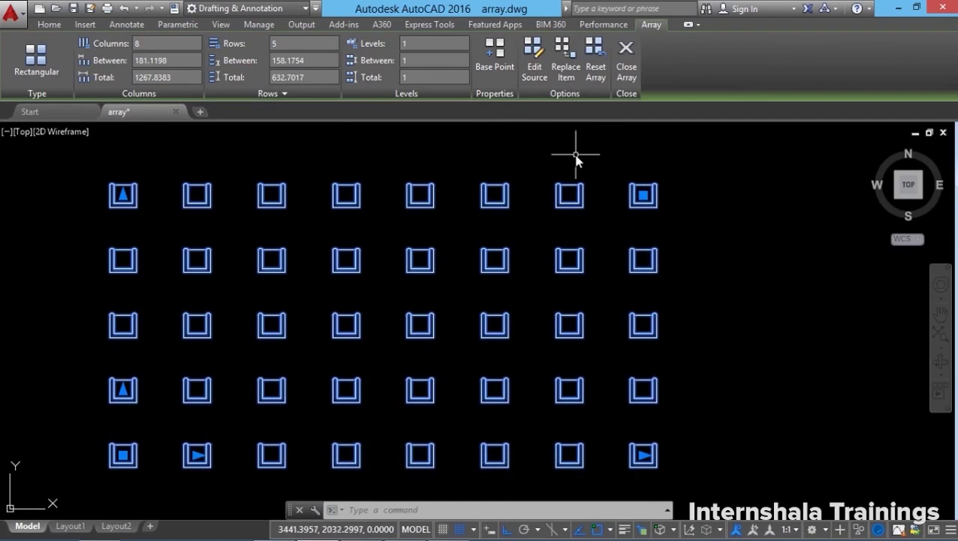
key(Escape)
key(ctrl+z)
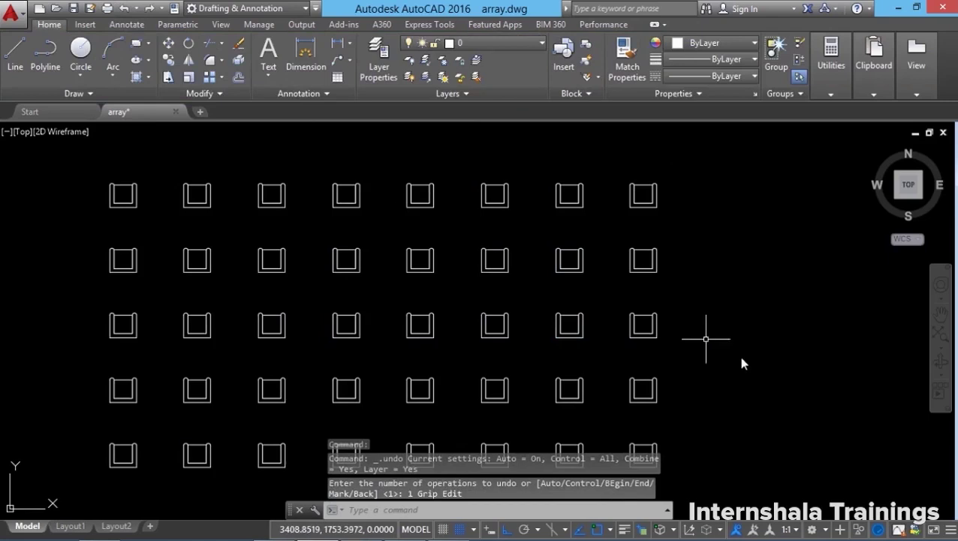
Step: Open the array's source objects for editing, using the first chair of the lowest row as the item
click(434, 338)
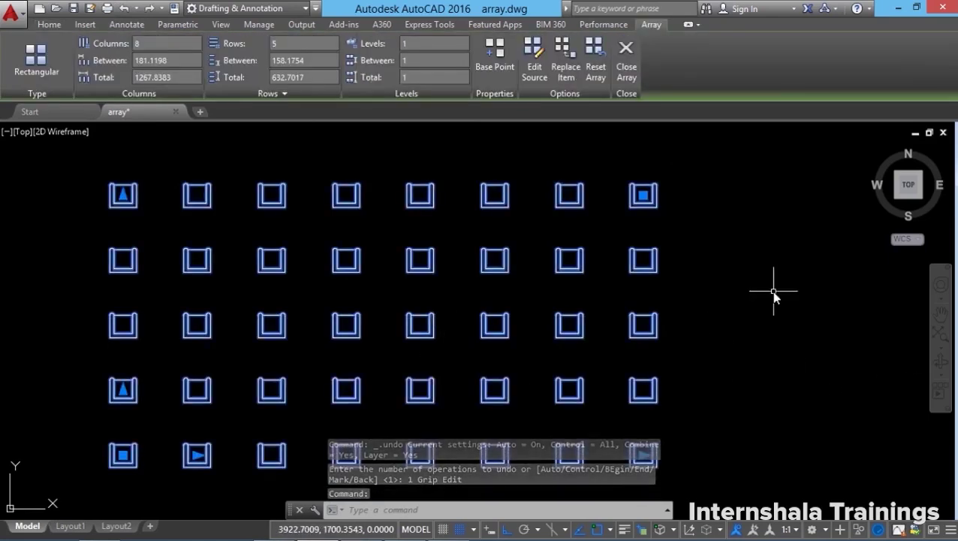
click(536, 68)
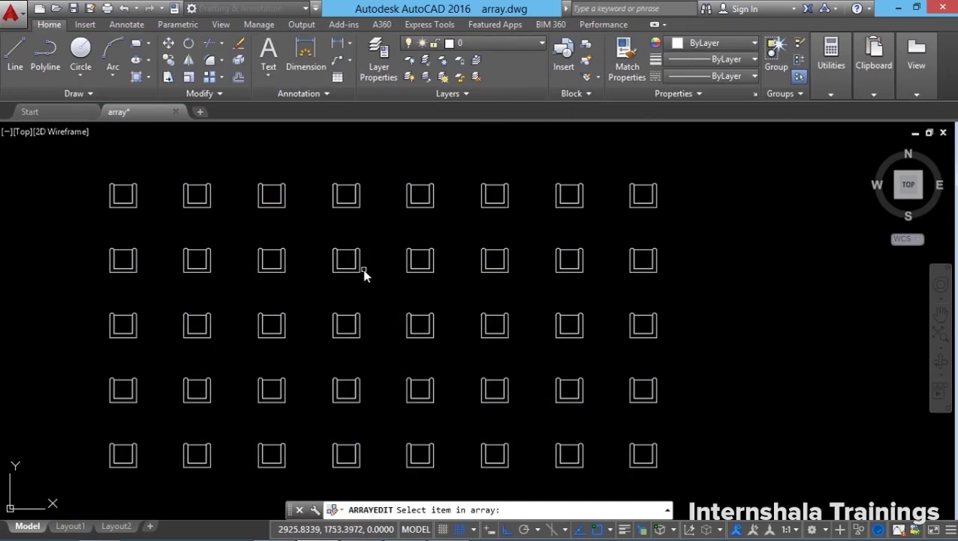
scroll(108, 484, up, 5)
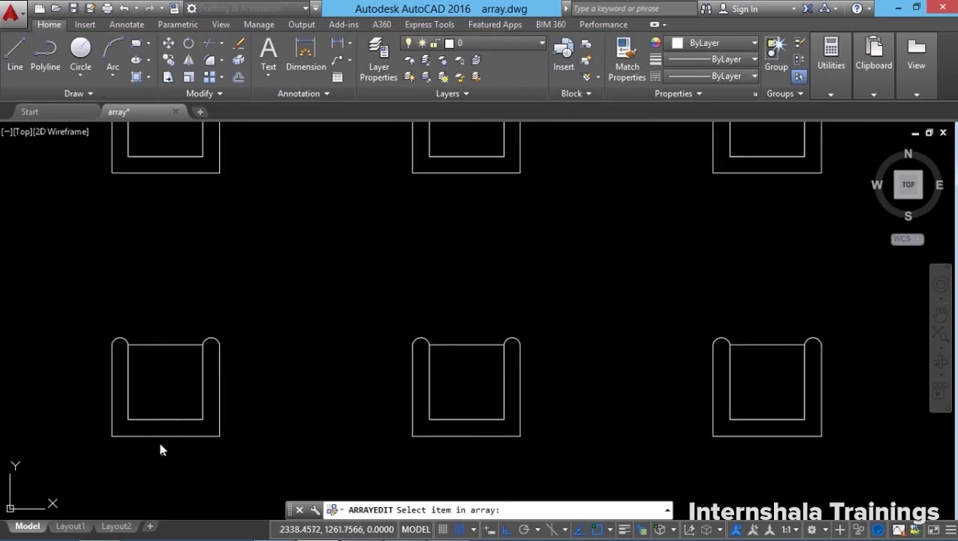
click(194, 417)
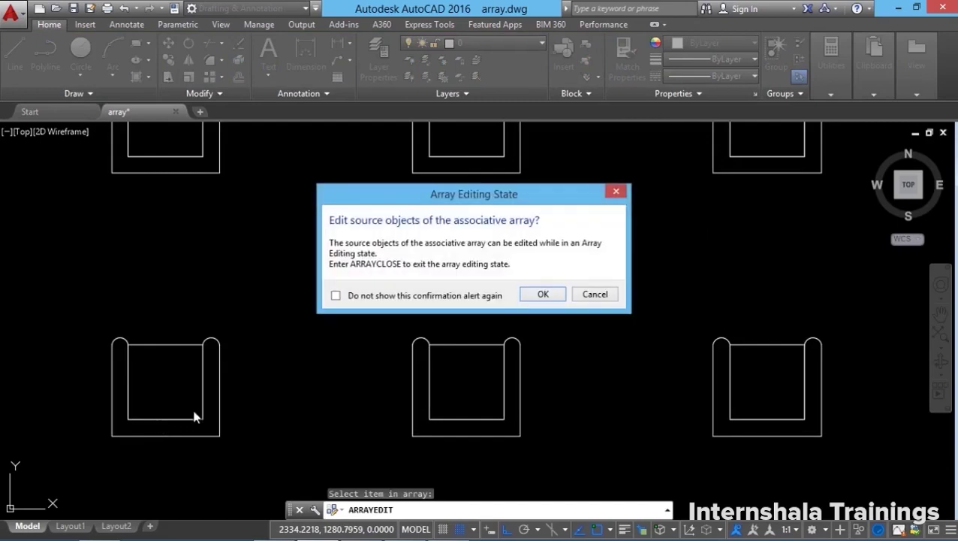
click(538, 298)
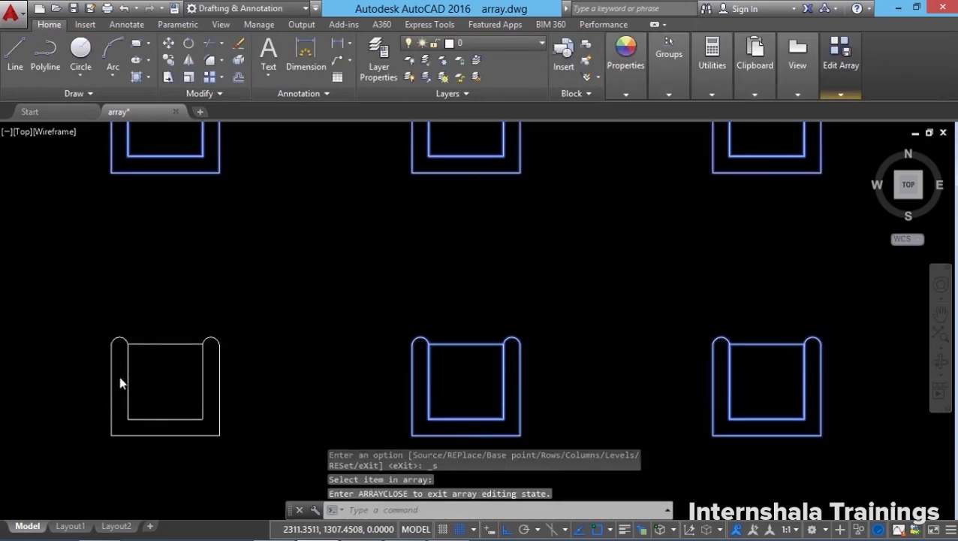
Step: Convert the upper edge of the source chair's inner seat rectangle to an arc bulging outward above the armrests
scroll(122, 380, up, 1)
click(191, 331)
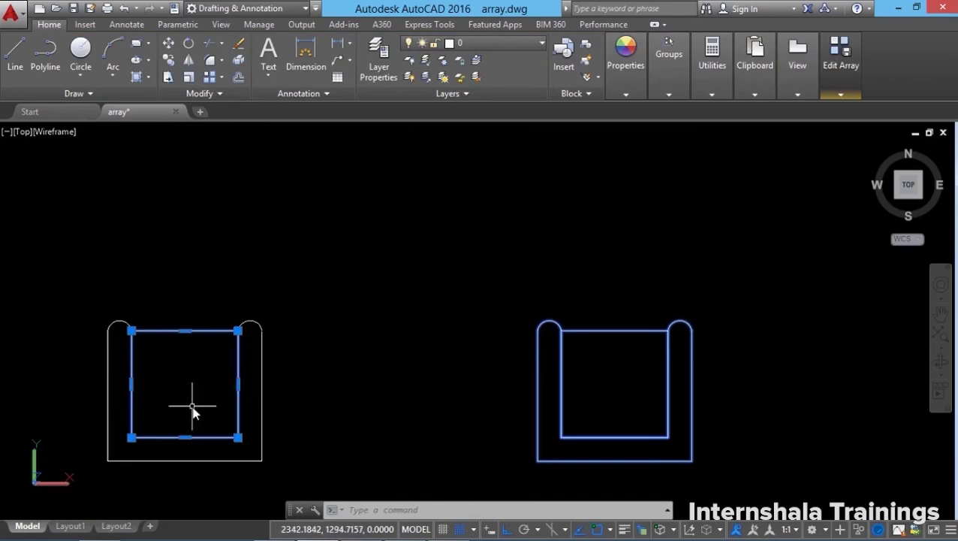
mouse_move(186, 331)
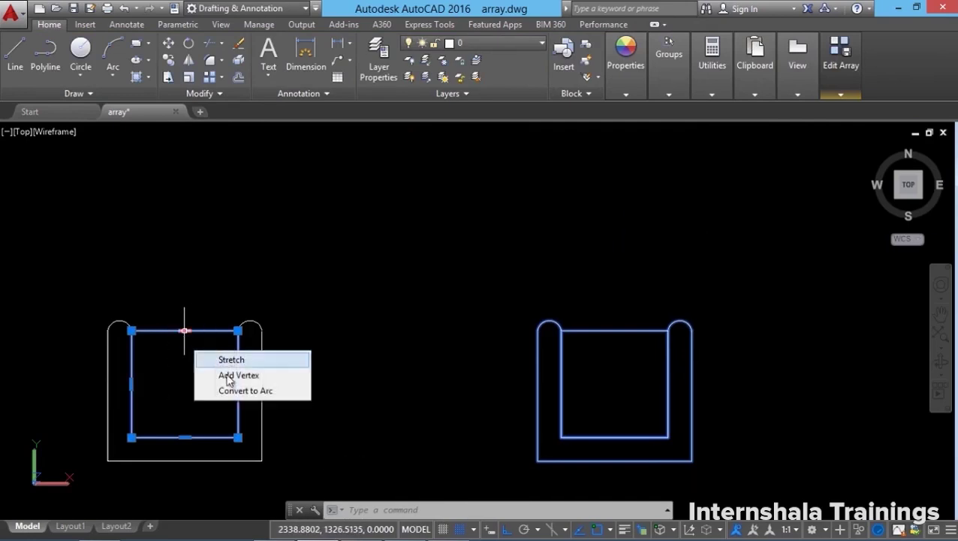
click(245, 391)
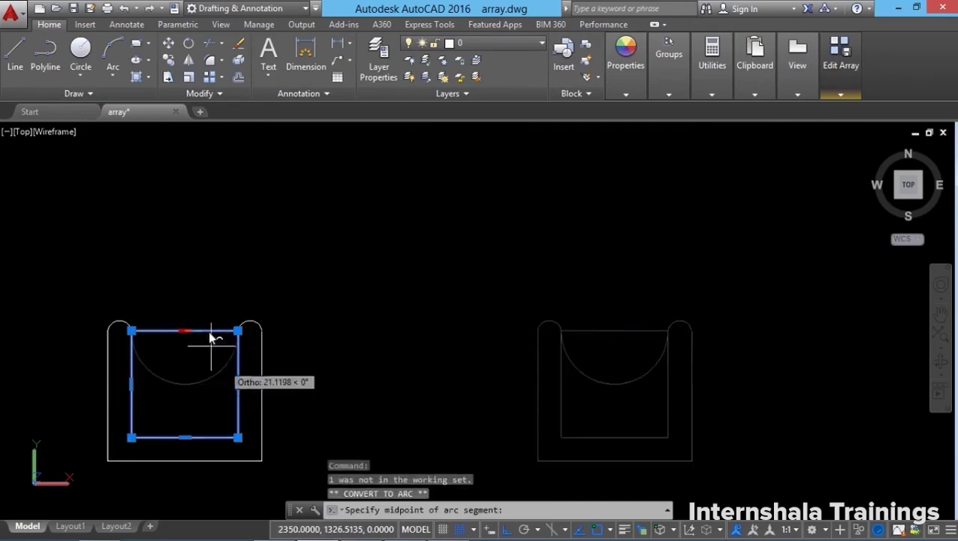
click(188, 298)
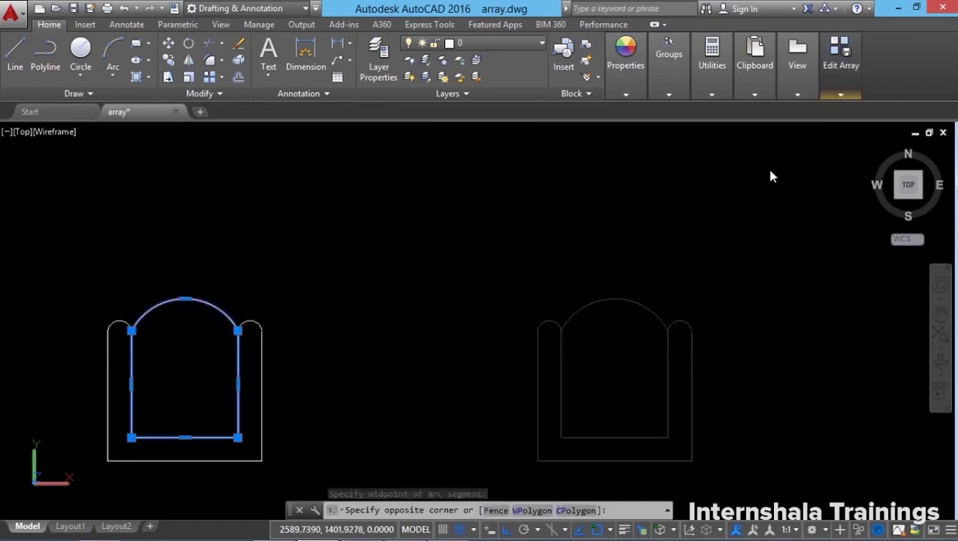
Step: Save the source chair's changes so that every item of the rectangular array gets the arched back
mouse_move(853, 88)
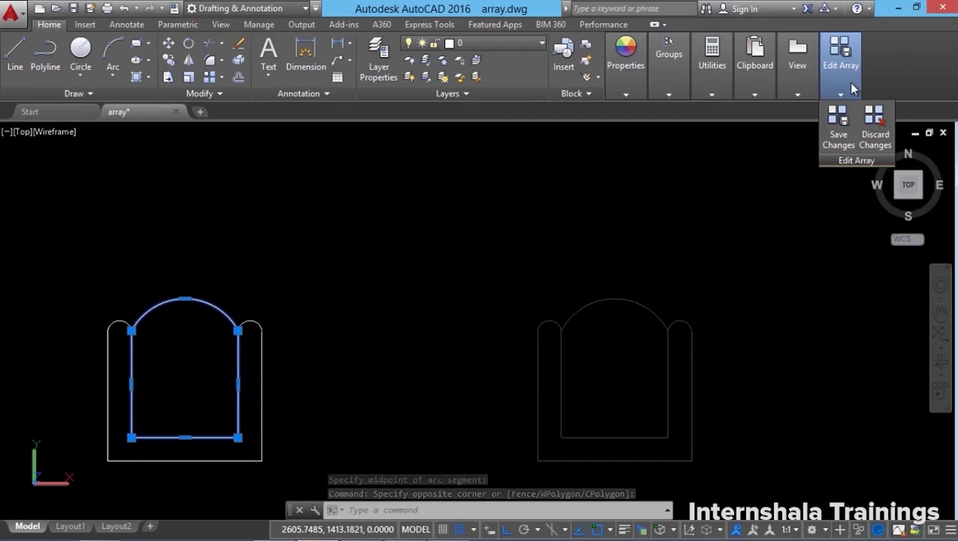
click(839, 139)
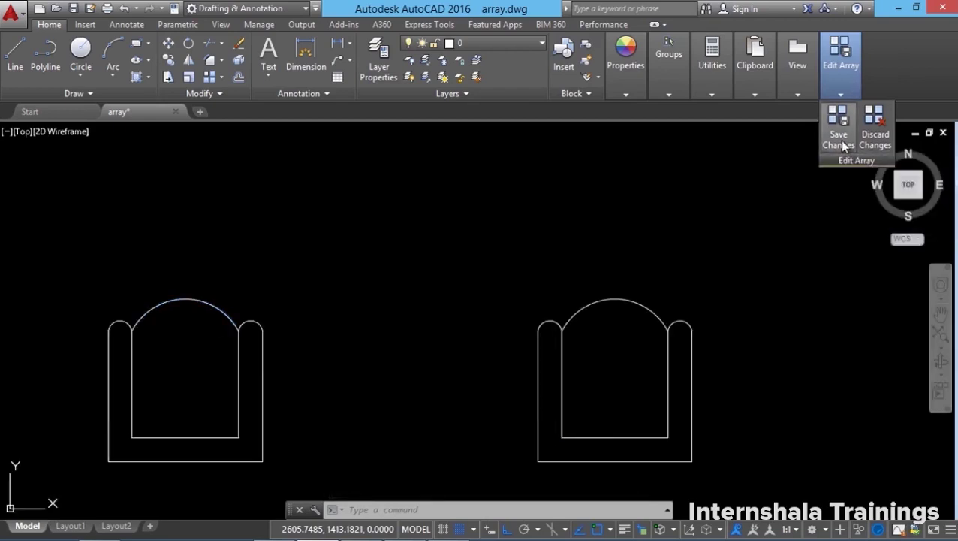
scroll(605, 321, down, 8)
middle_drag(605, 321, 386, 399)
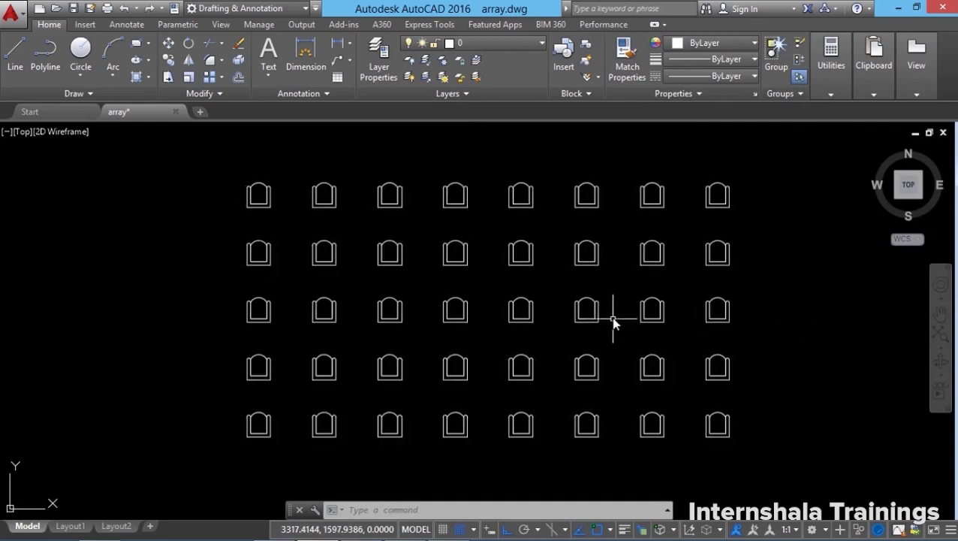
Step: Explode the rectangular chair array into separate objects
text(x)
key(Return)
key(Escape)
Step: Erase all the chairs except the first one of the lowest row, by removing it from the erase selection
click(239, 44)
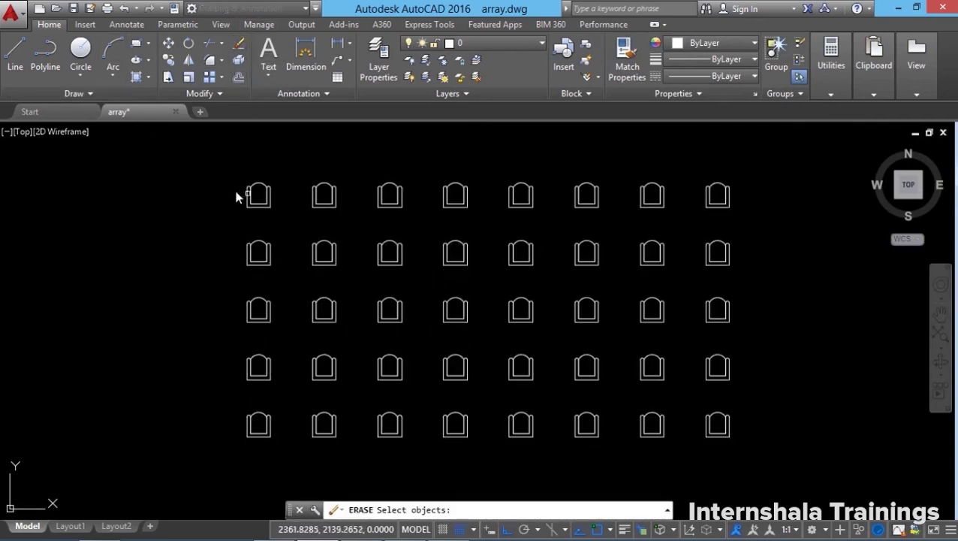
click(214, 156)
click(799, 491)
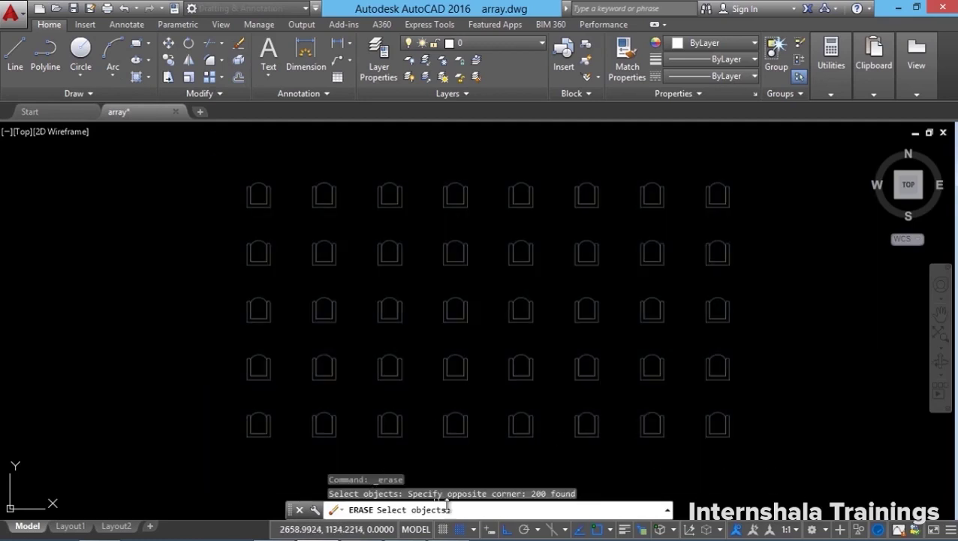
text(r)
key(Return)
click(229, 397)
click(278, 452)
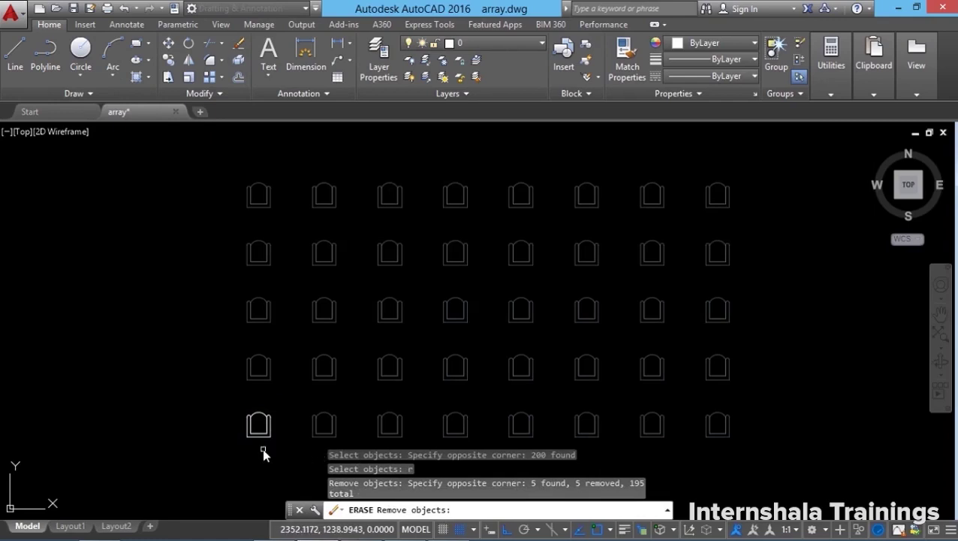
key(Return)
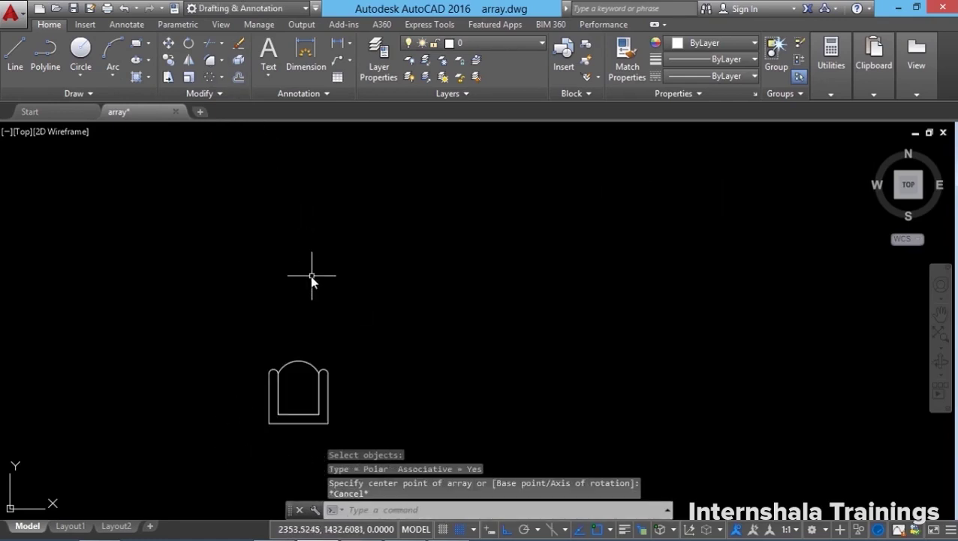
Step: Create a polar array of the remaining chair, with Snap off and the array centre placed directly above the chair
click(222, 76)
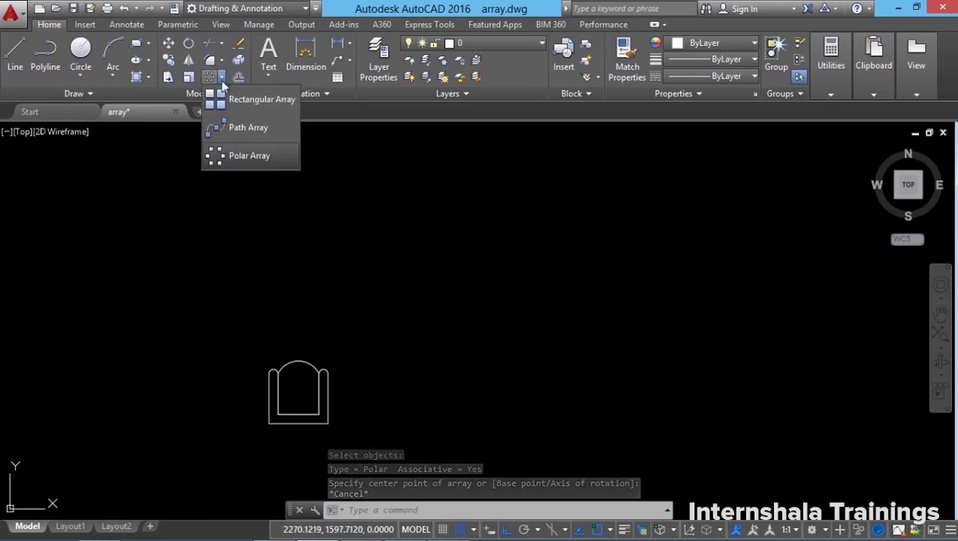
click(234, 156)
click(216, 341)
click(378, 454)
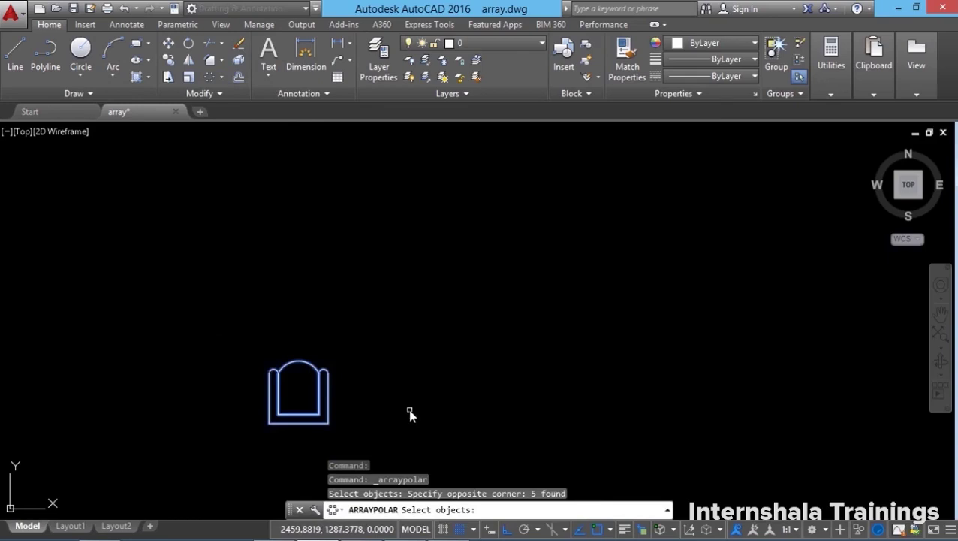
key(Return)
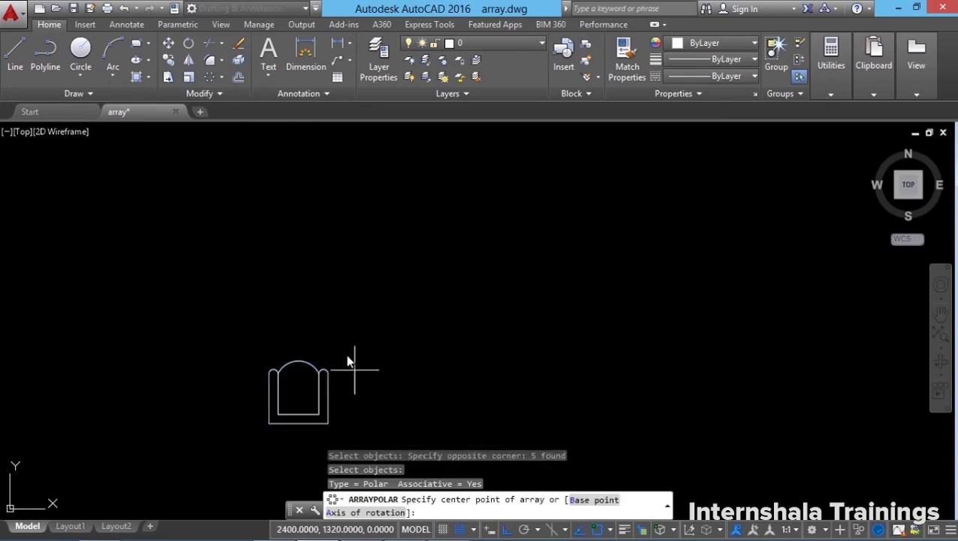
key(F9)
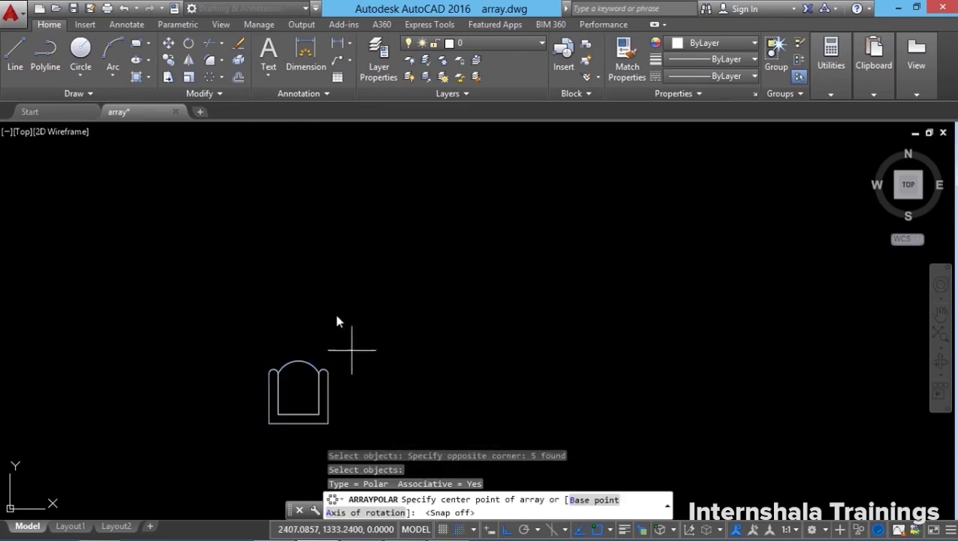
click(297, 264)
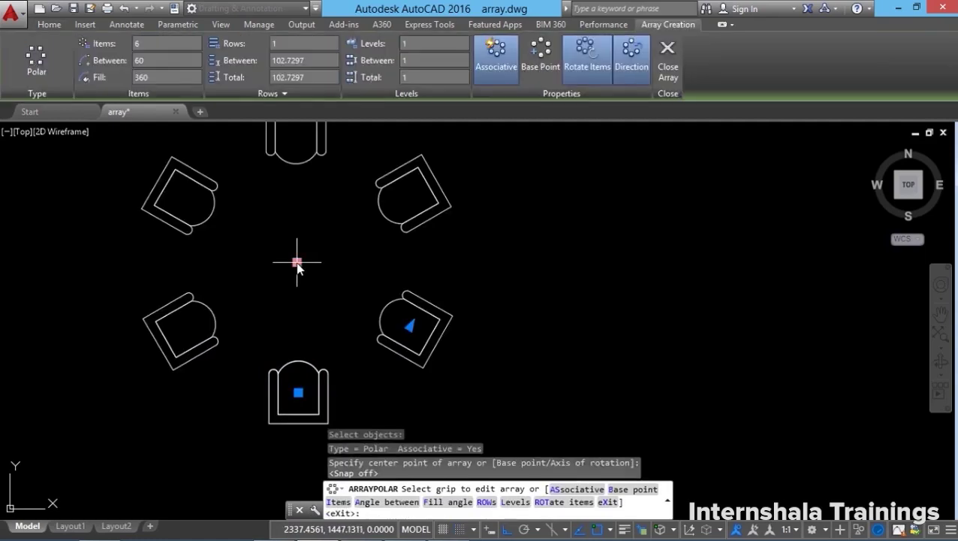
Step: Set the polar array to 9 items and finish the array
middle_drag(338, 312, 336, 349)
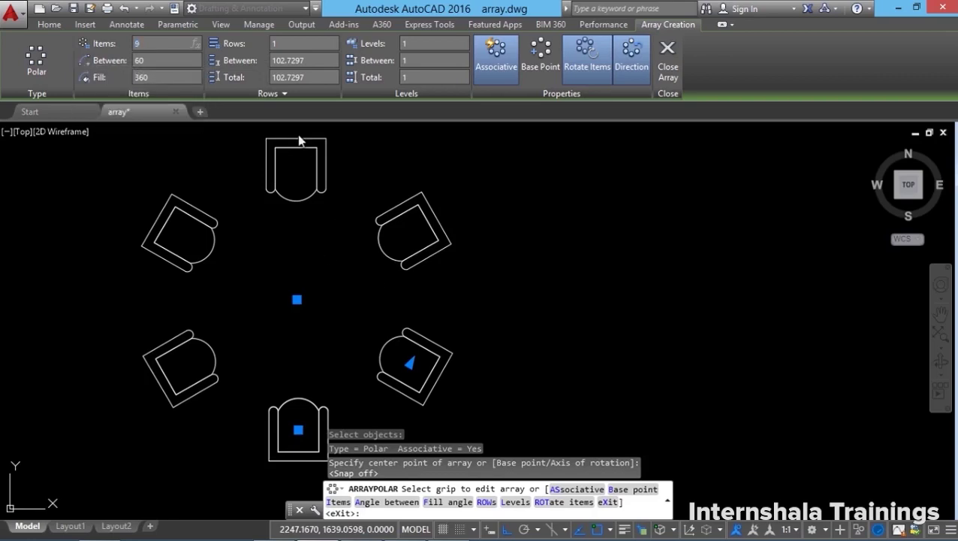
key(Return)
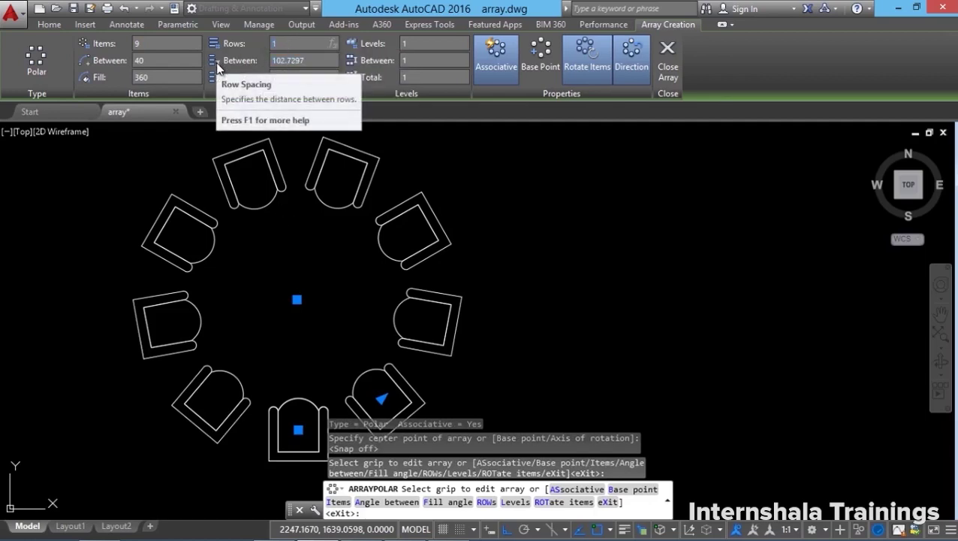
key(Return)
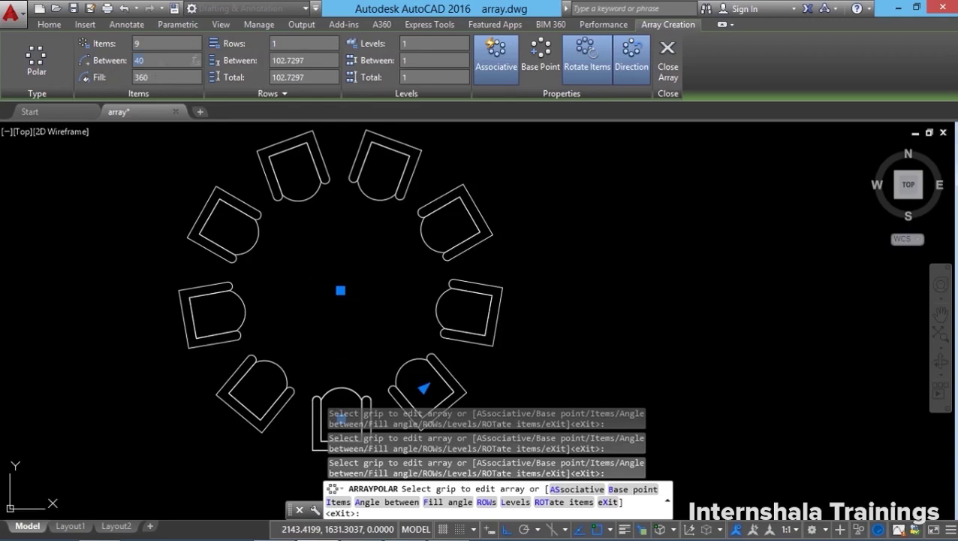
key(Return)
key(Return)
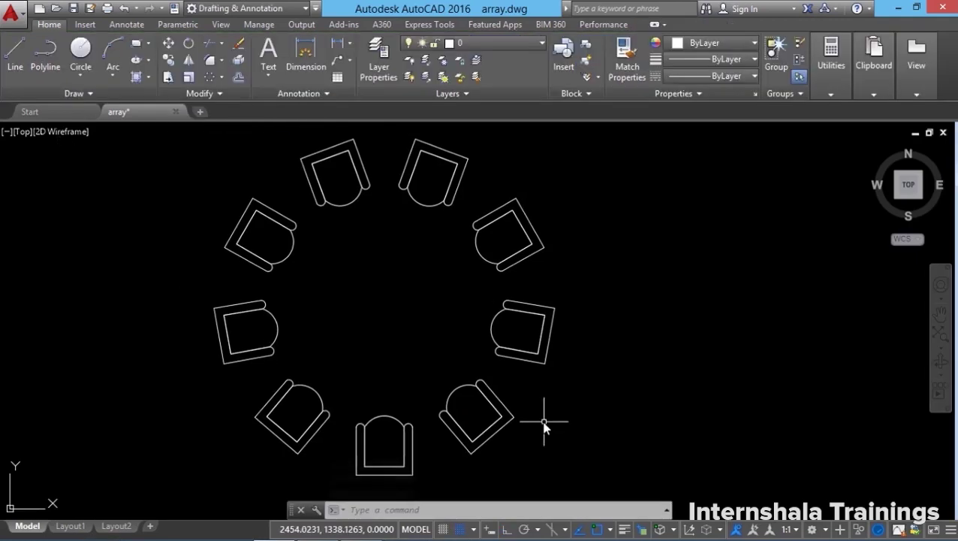
Step: Move the whole polar chair array sideways by its centre grip and bring it back near its starting place
click(497, 397)
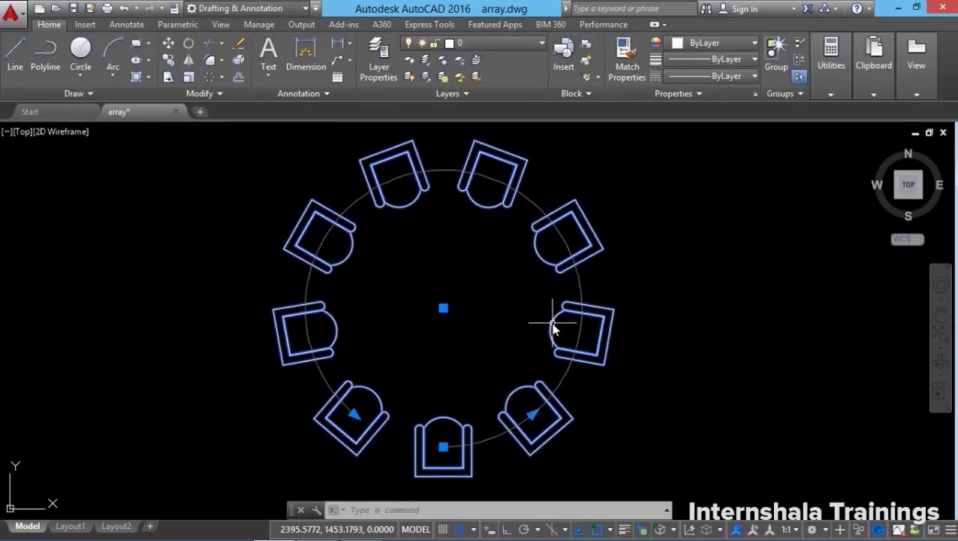
click(556, 321)
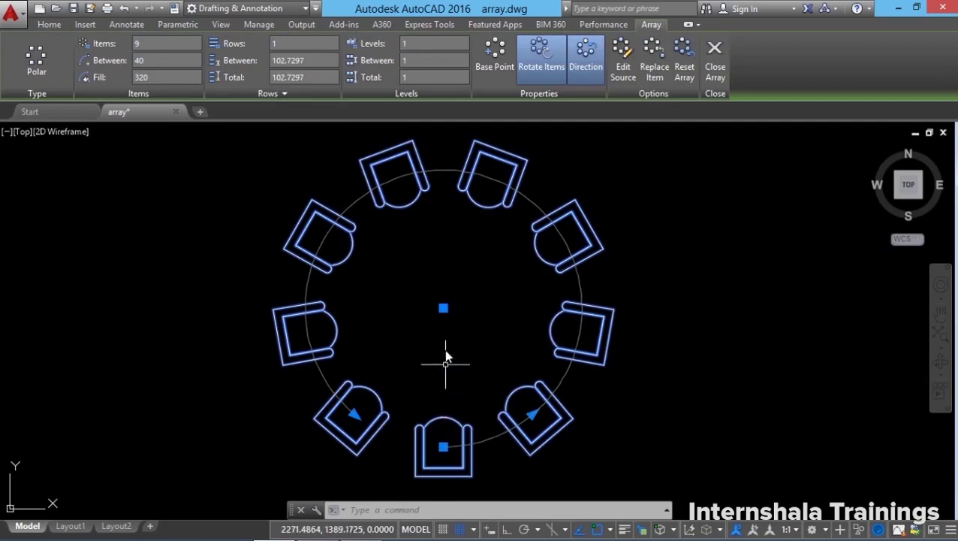
click(443, 308)
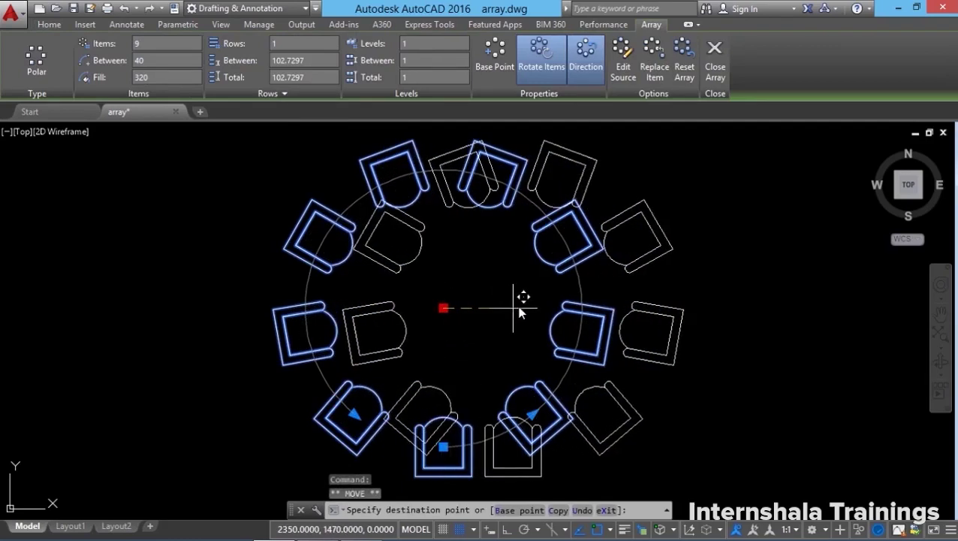
click(642, 300)
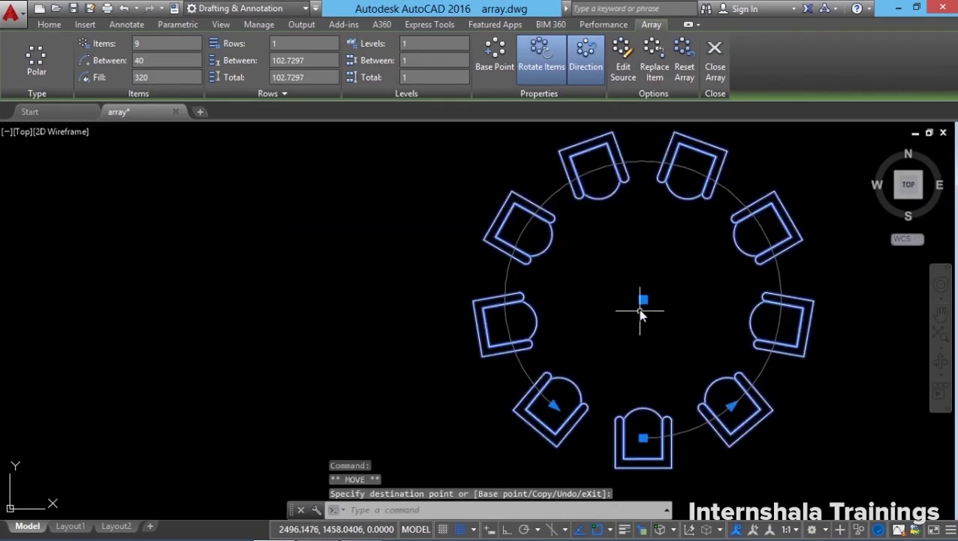
click(642, 300)
click(435, 300)
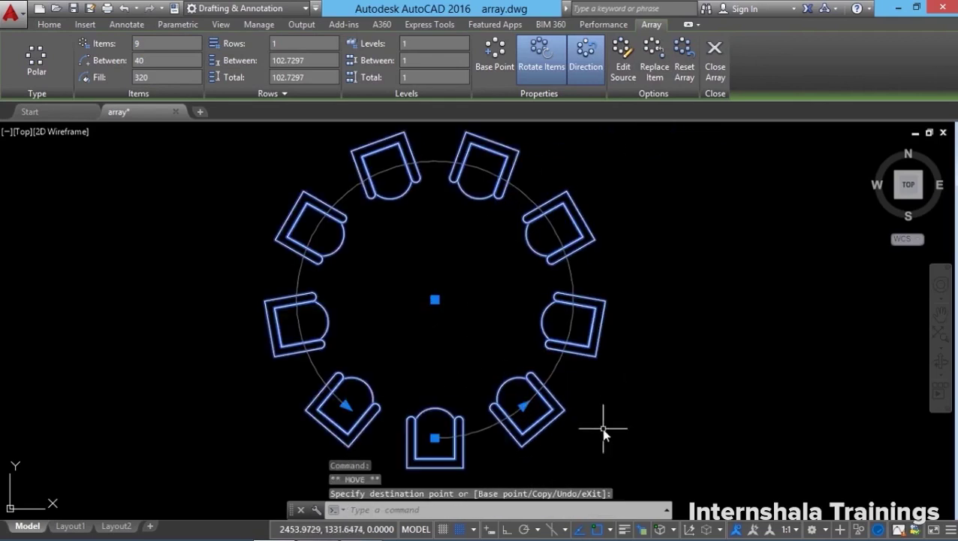
Step: Try enlarging the polar array's radius with the base grip on the lowest chair, and undo that grip edit
click(435, 438)
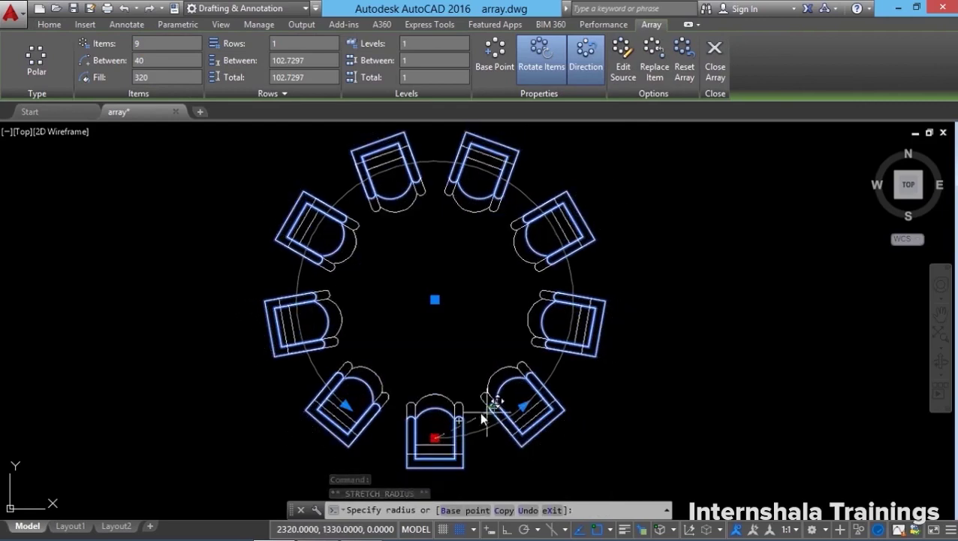
click(567, 459)
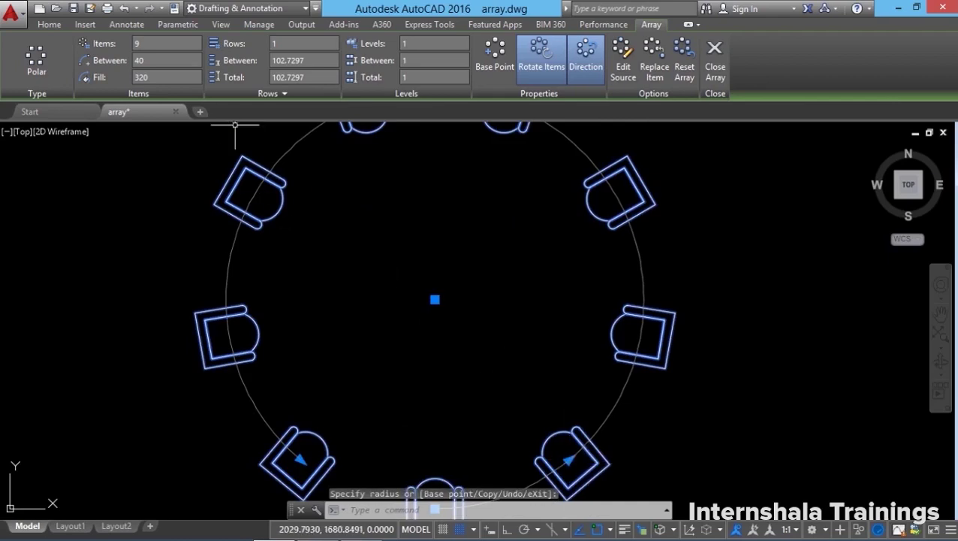
click(124, 8)
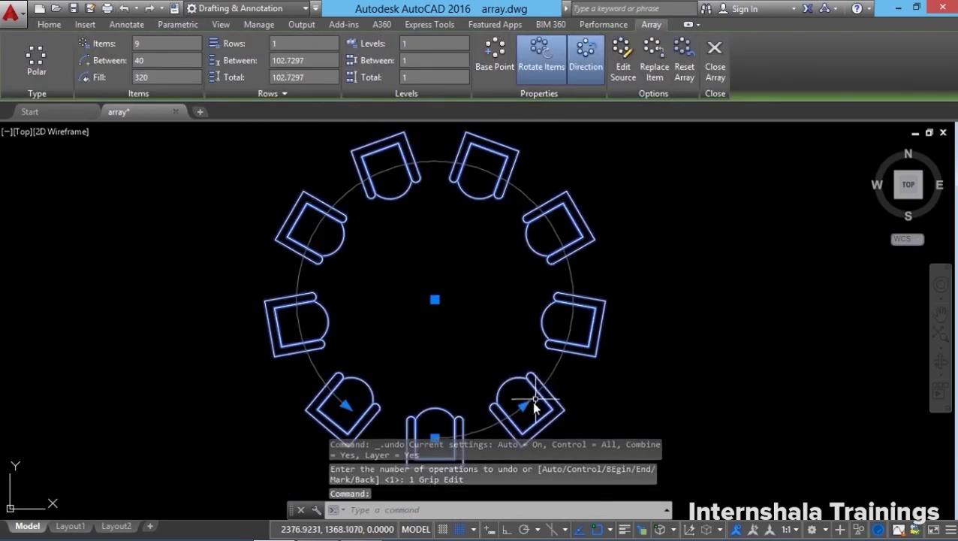
Step: Try reducing the angle between the polar array's items with its arrow grip, and undo that grip edit
click(523, 405)
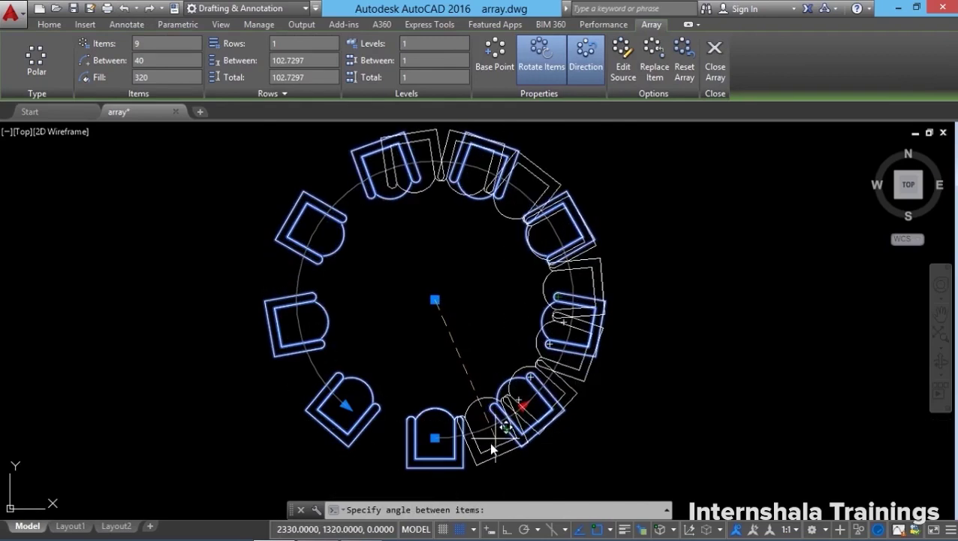
click(488, 441)
click(123, 8)
Step: Try reducing the polar array to 5 chairs with its item count grip, and undo that grip edit
click(344, 399)
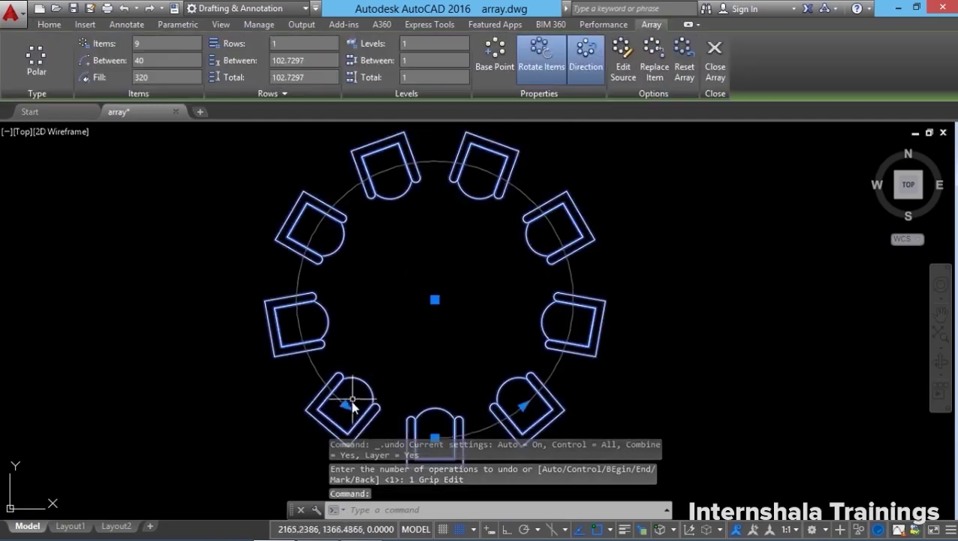
click(345, 406)
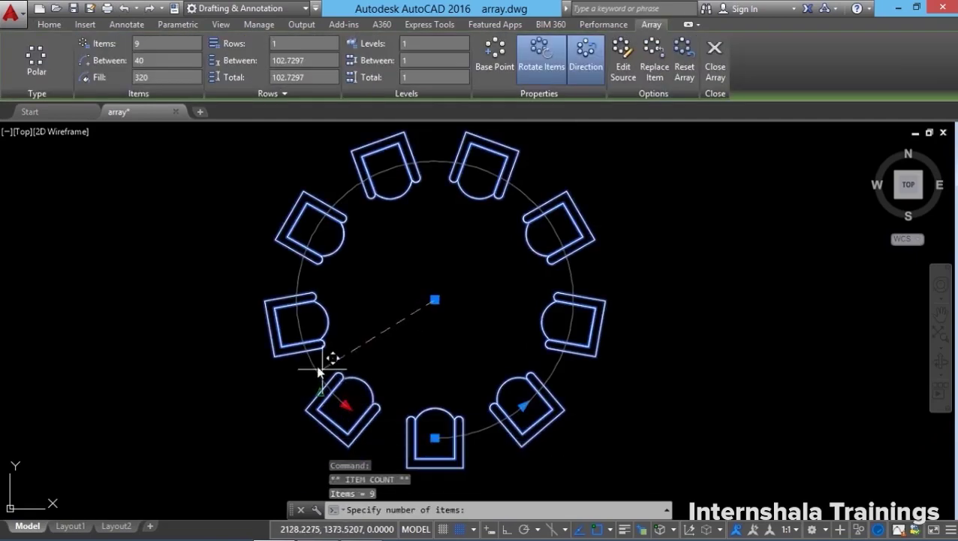
click(417, 164)
key(Escape)
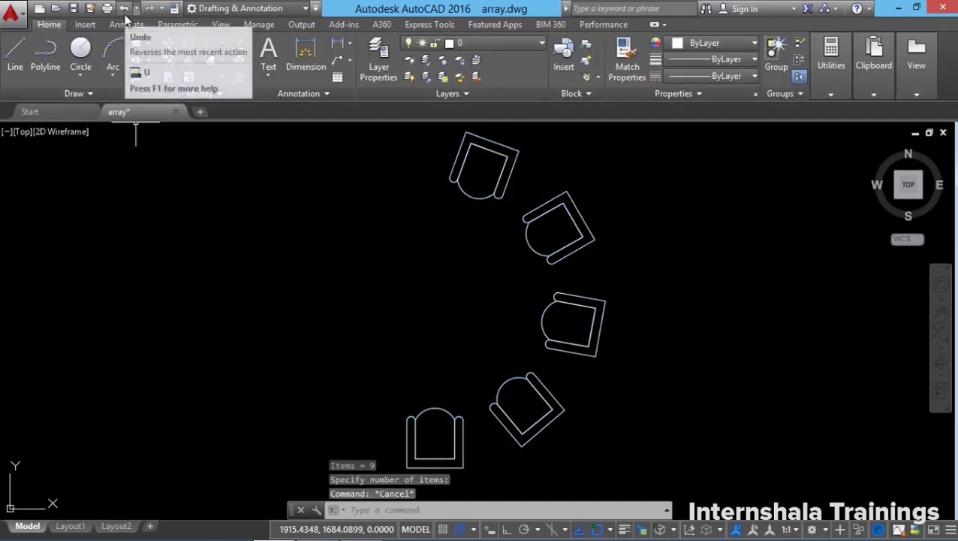
click(123, 8)
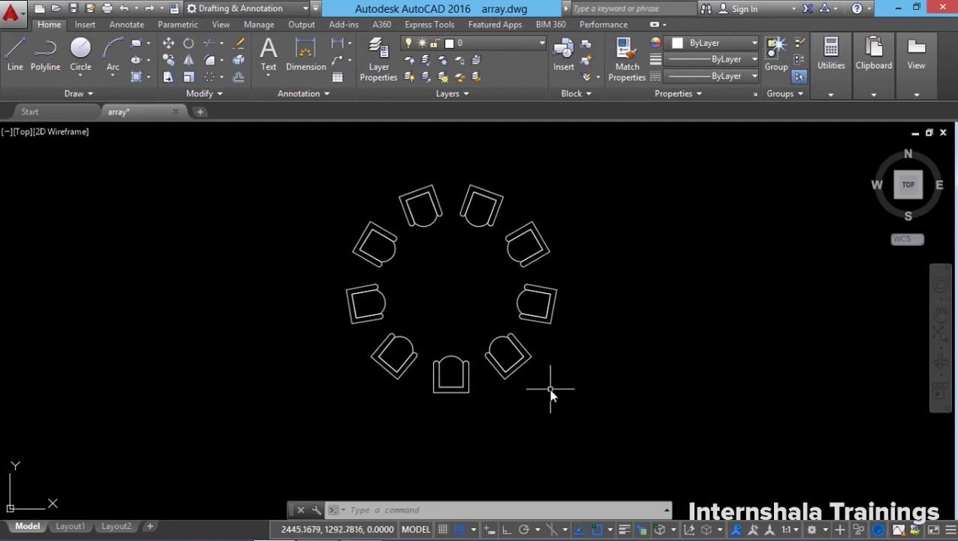
Step: Enlarge the polar array's radius slightly using the Stretch Radius option of the lowest chair's base grip
click(525, 367)
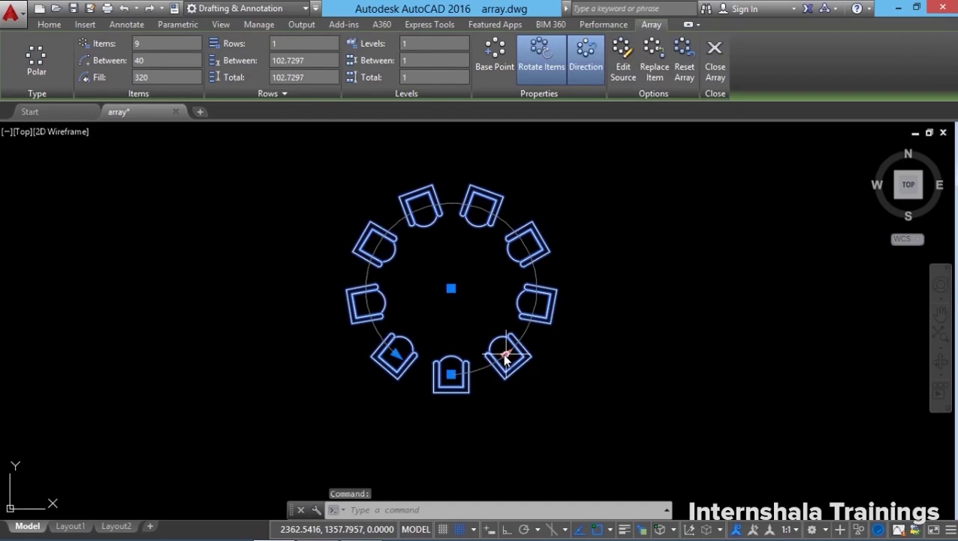
mouse_move(451, 374)
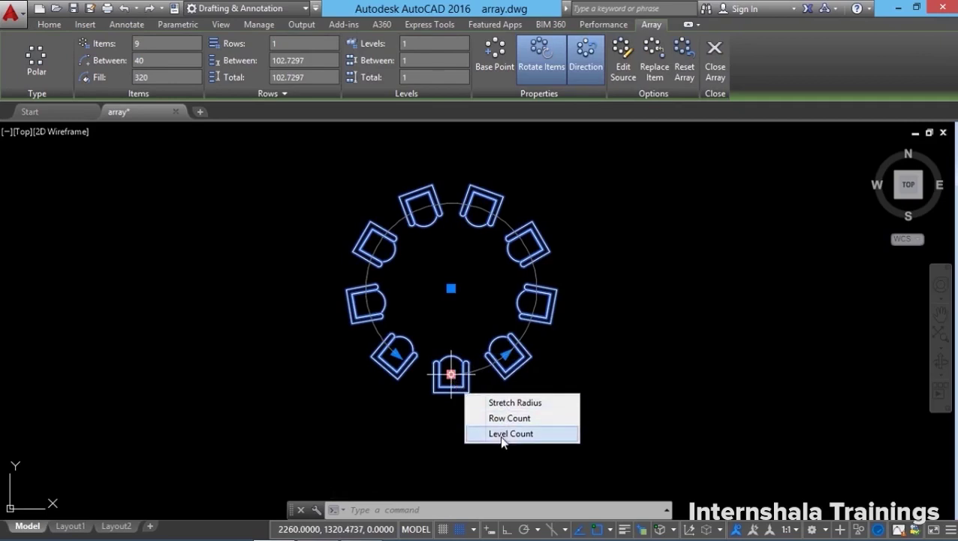
click(499, 401)
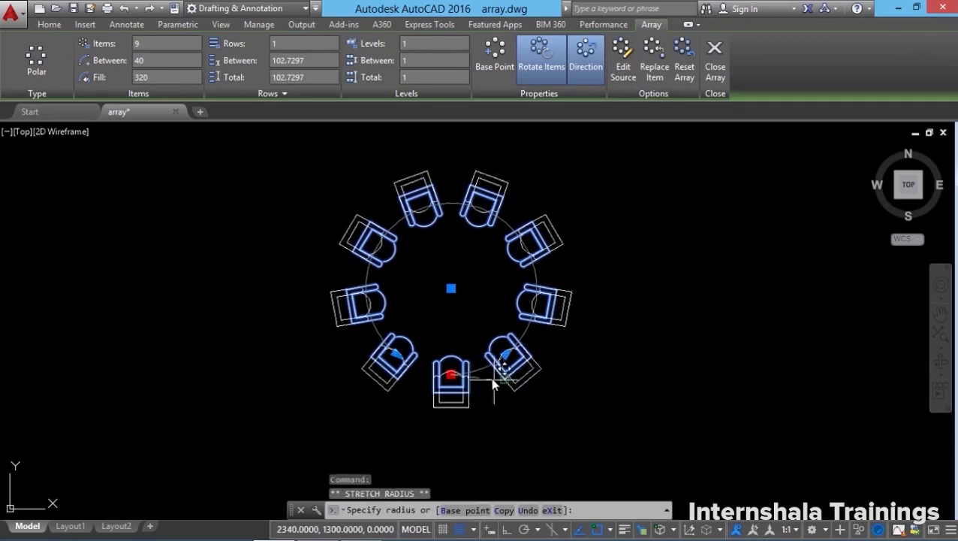
click(537, 348)
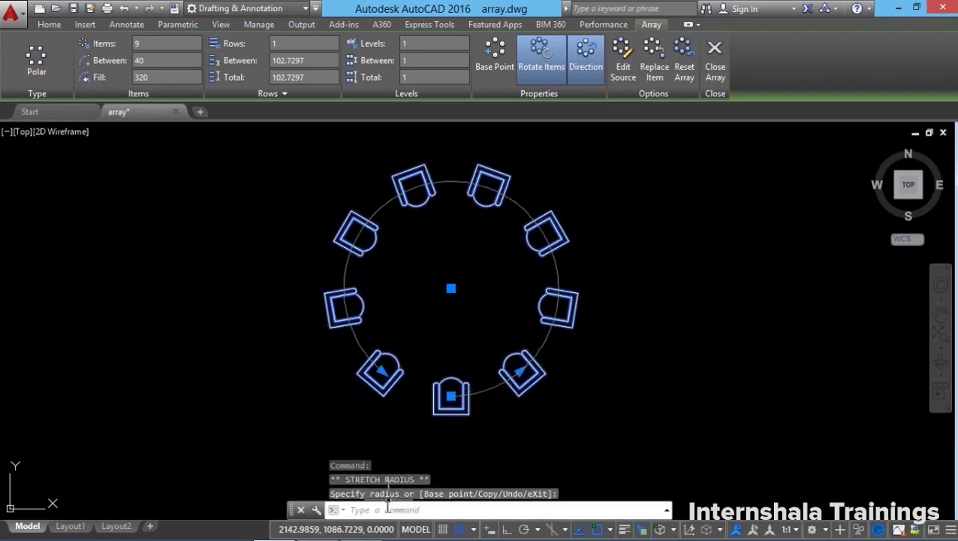
Step: Try setting the polar array to 3 rows with the Row Count option of the lowest chair's base grip, and undo that grip edit
mouse_move(451, 395)
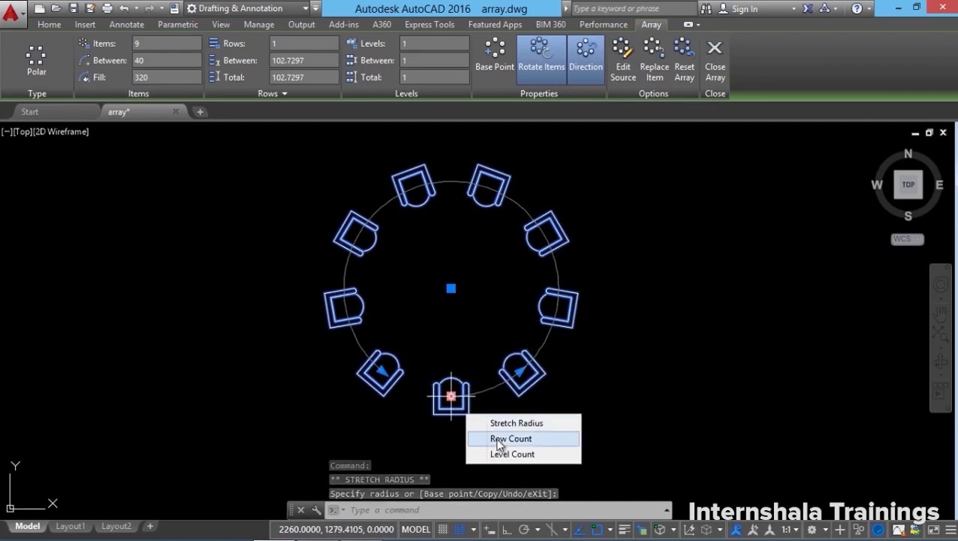
click(497, 440)
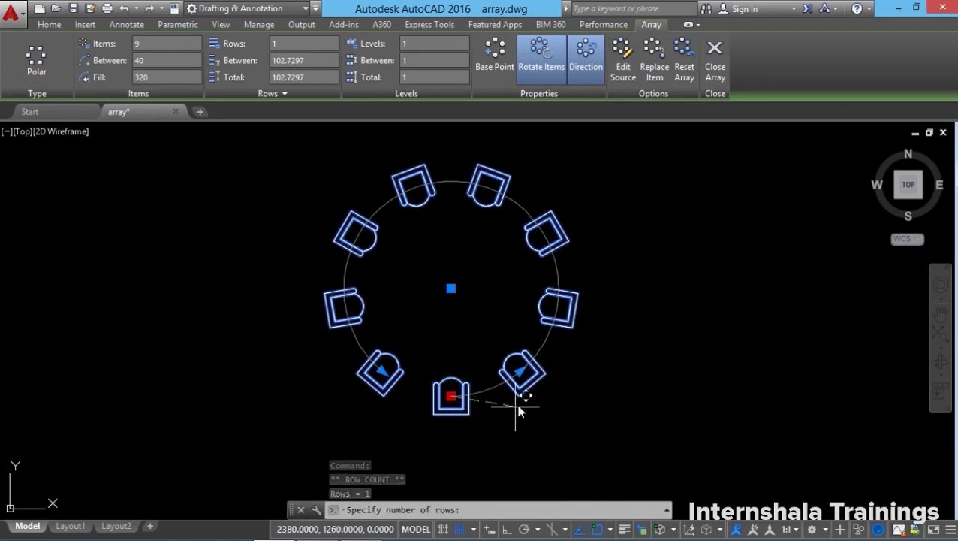
text(3)
key(Return)
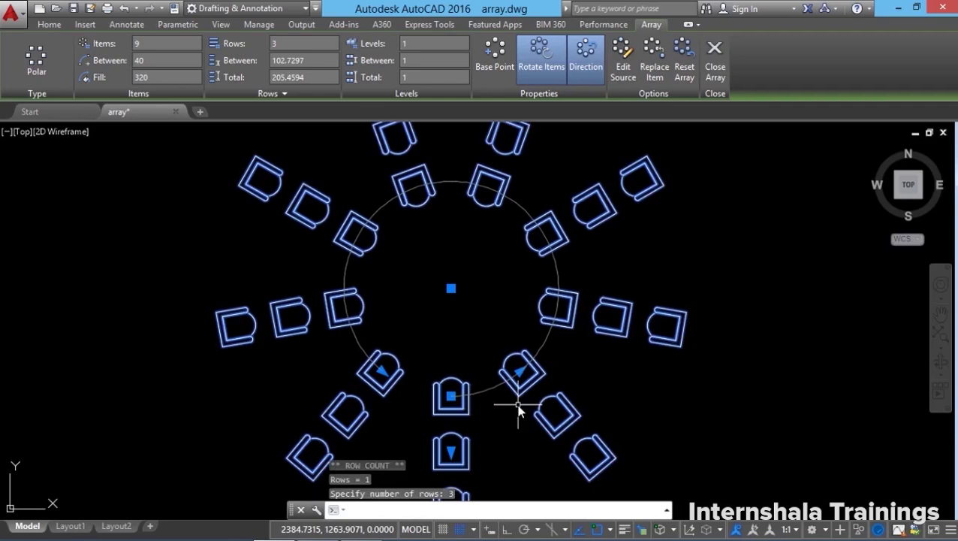
click(715, 71)
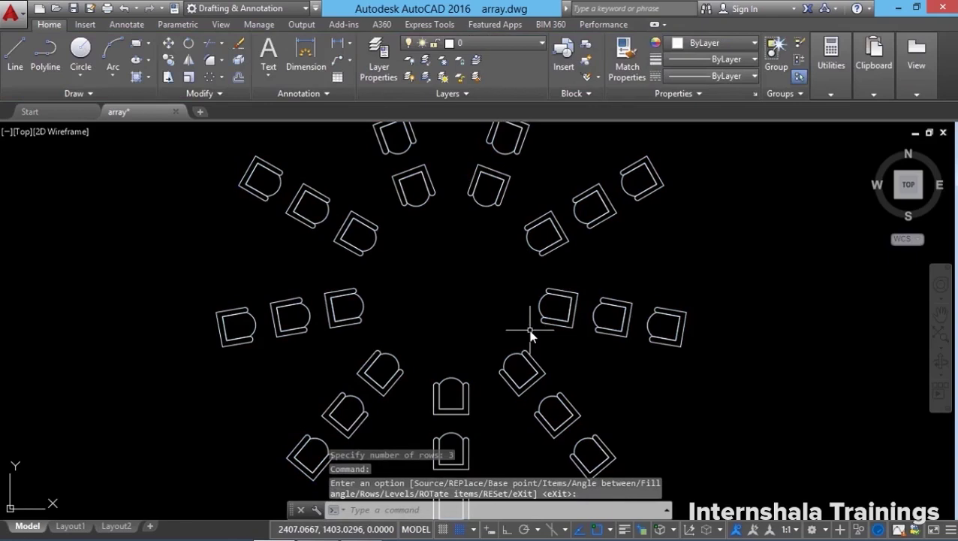
click(125, 8)
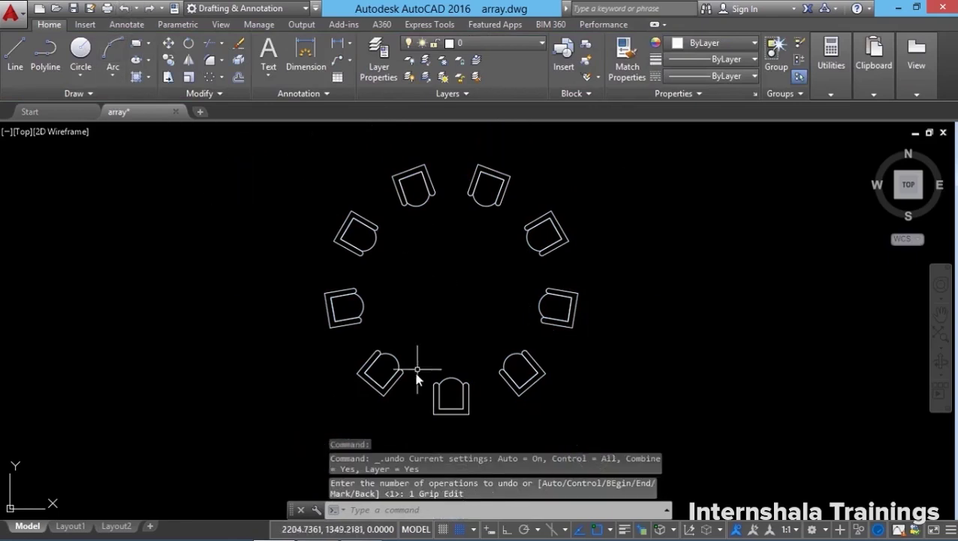
Step: Try reducing the polar array to 6 chairs with the Item Count option of the last chair's arrow grip, and undo that grip edit
click(450, 394)
mouse_move(451, 398)
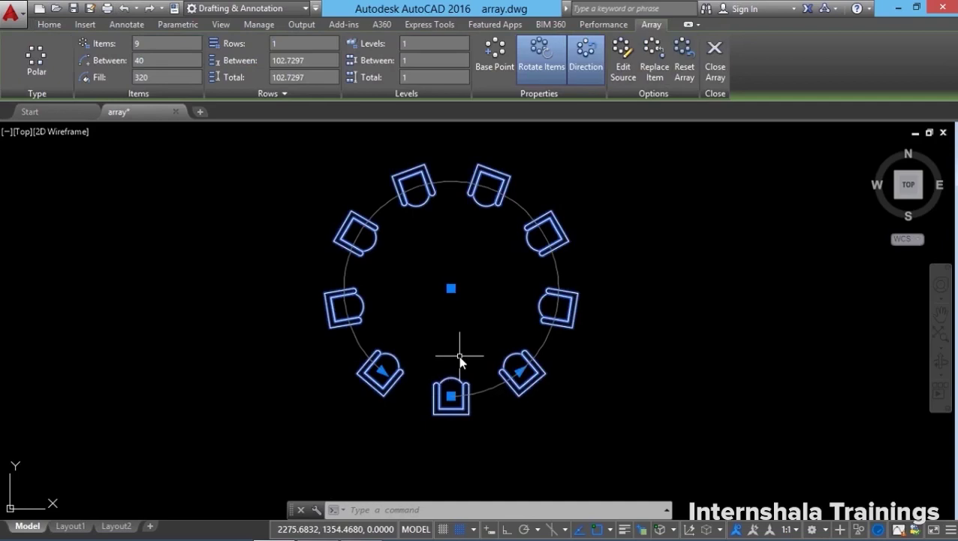
mouse_move(382, 370)
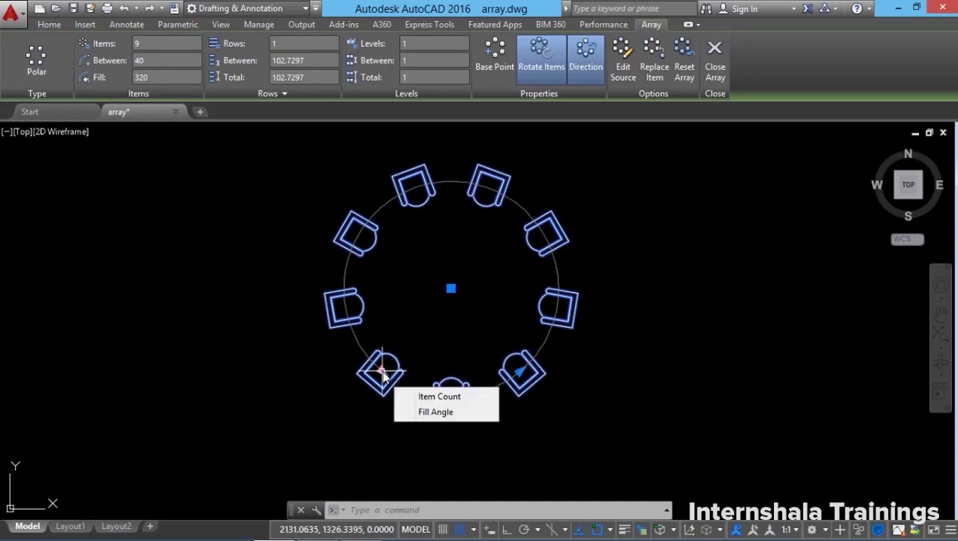
click(439, 396)
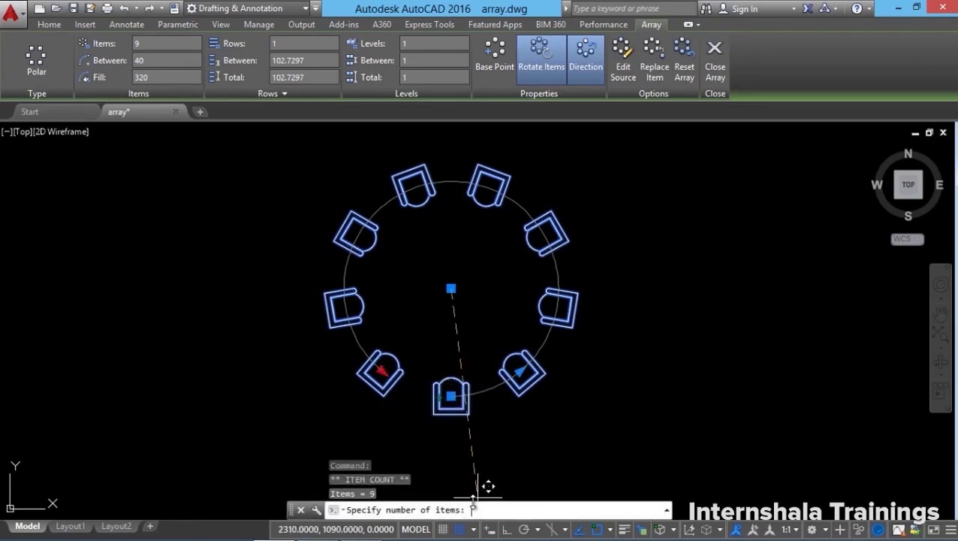
text(6)
key(Return)
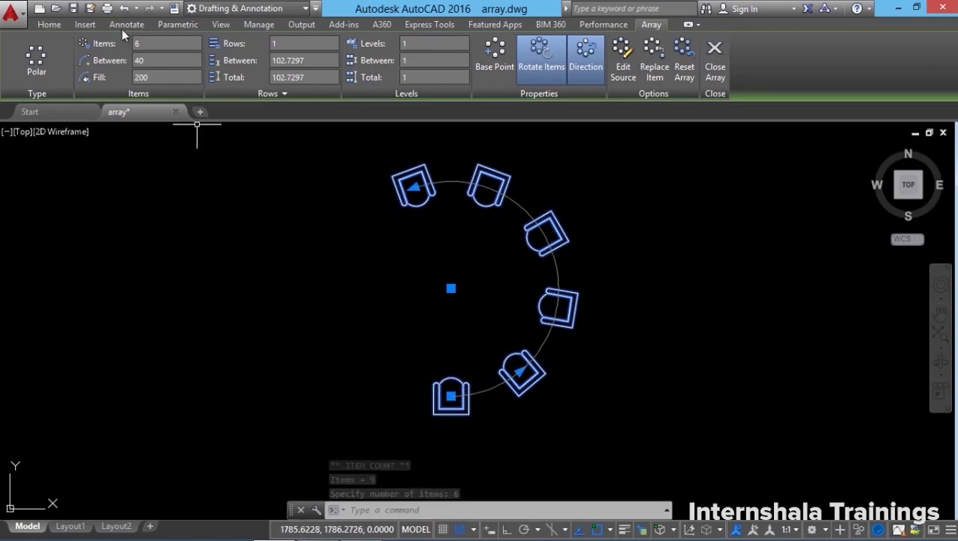
click(124, 9)
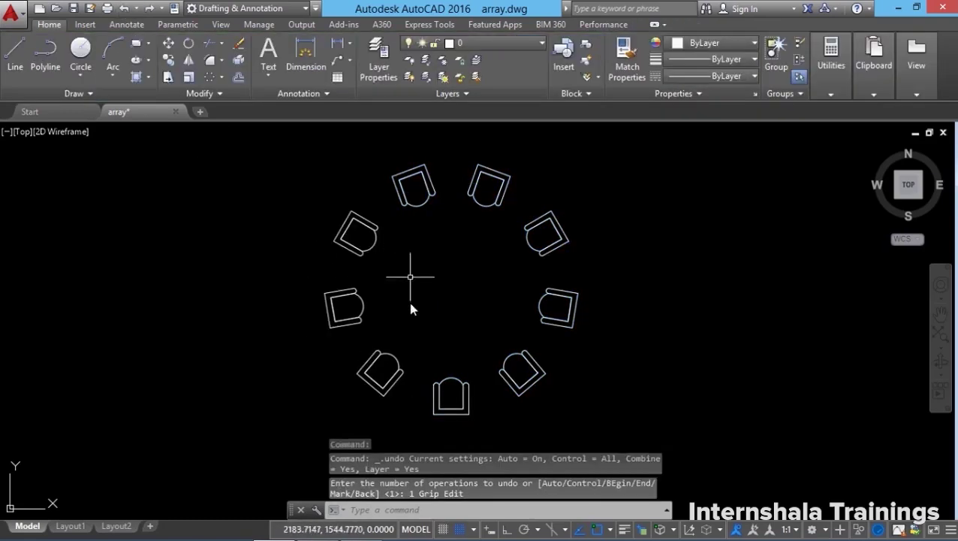
Step: Try setting the polar array's fill angle to 180 degrees with the last chair's arrow grip, and undo that grip edit
click(381, 368)
mouse_move(381, 368)
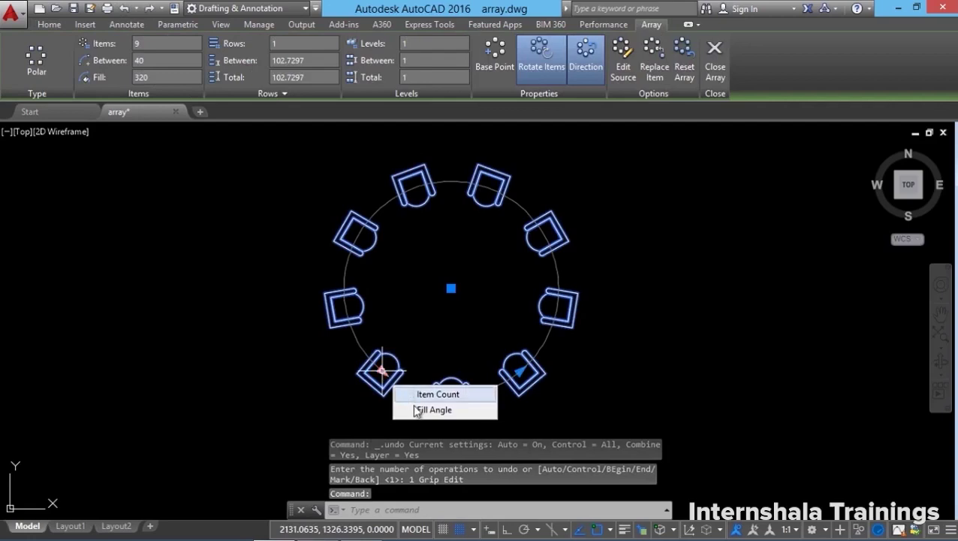
click(383, 410)
click(418, 412)
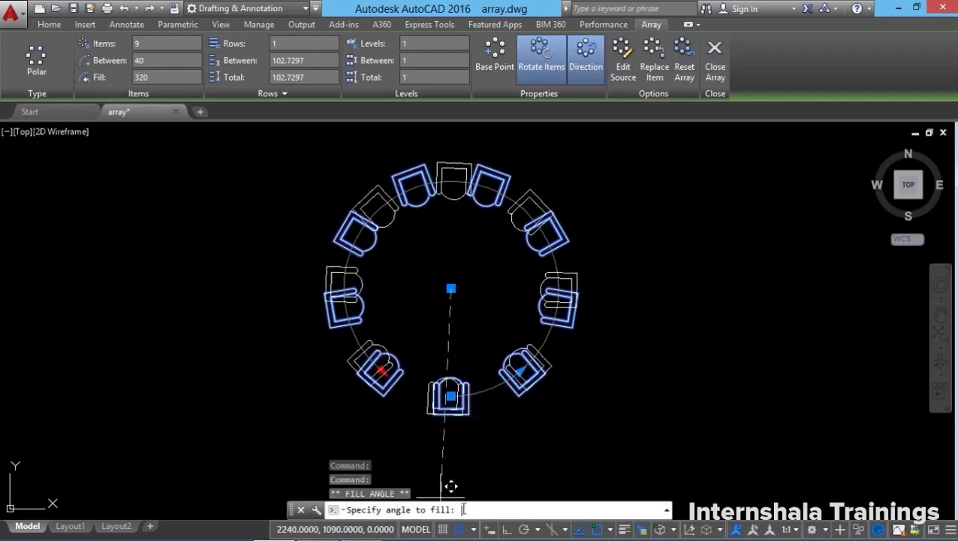
text(180)
key(Return)
key(Escape)
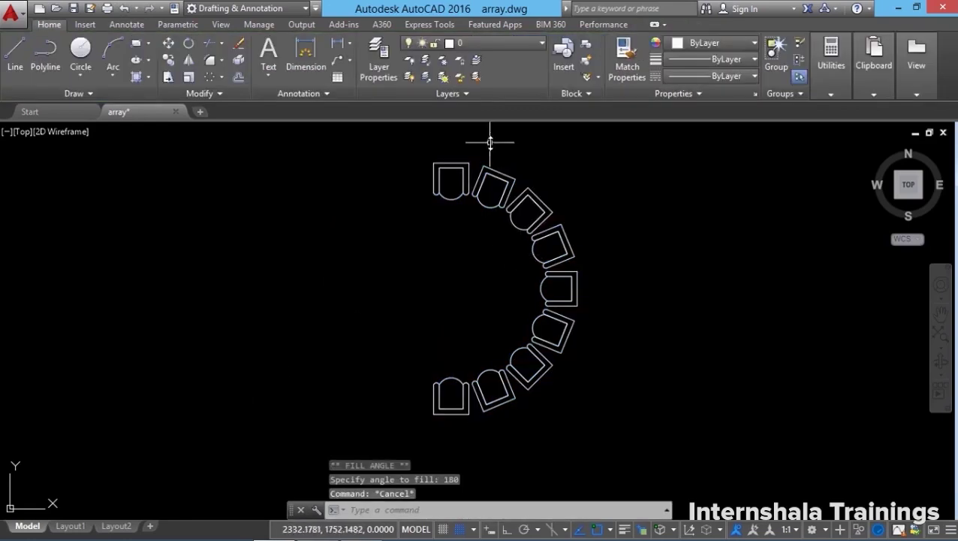
key(ctrl+z)
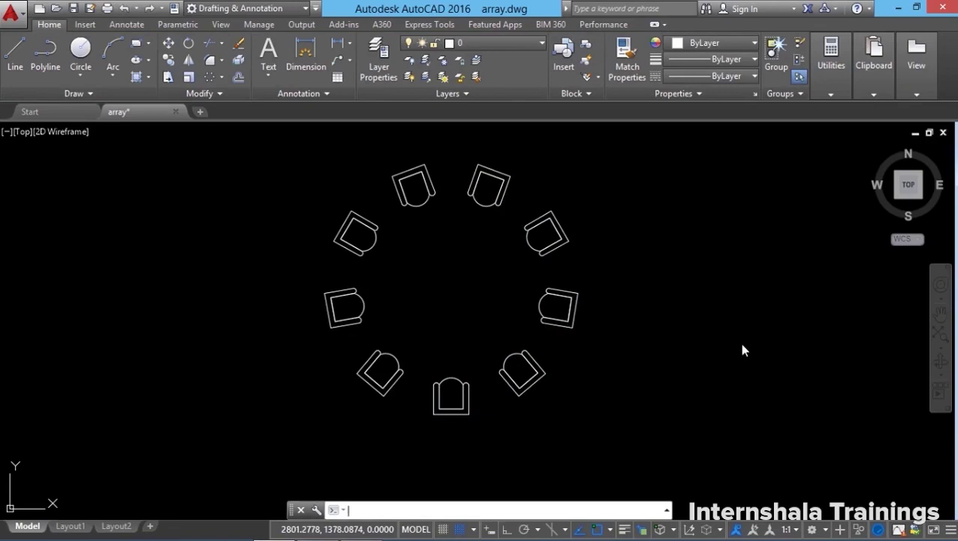
click(545, 378)
key(Escape)
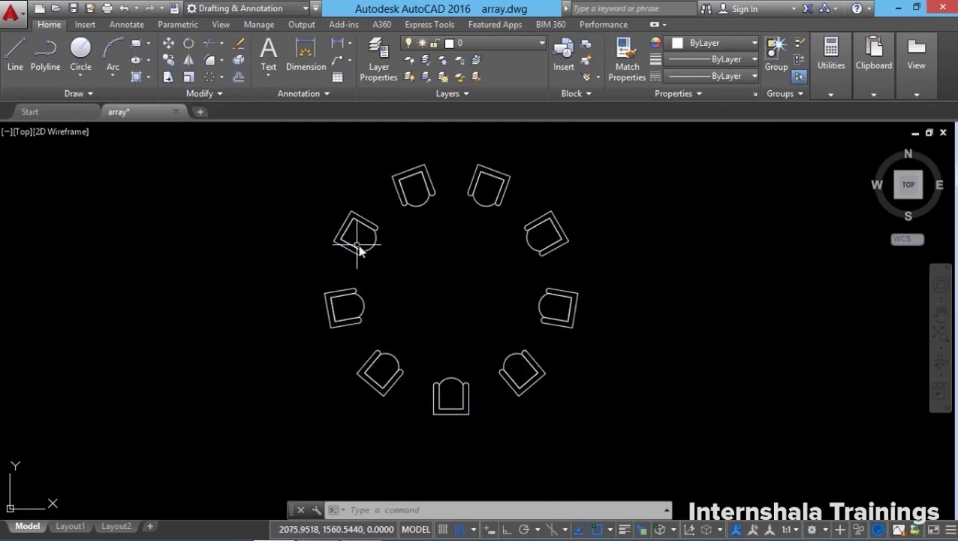
click(392, 279)
key(Escape)
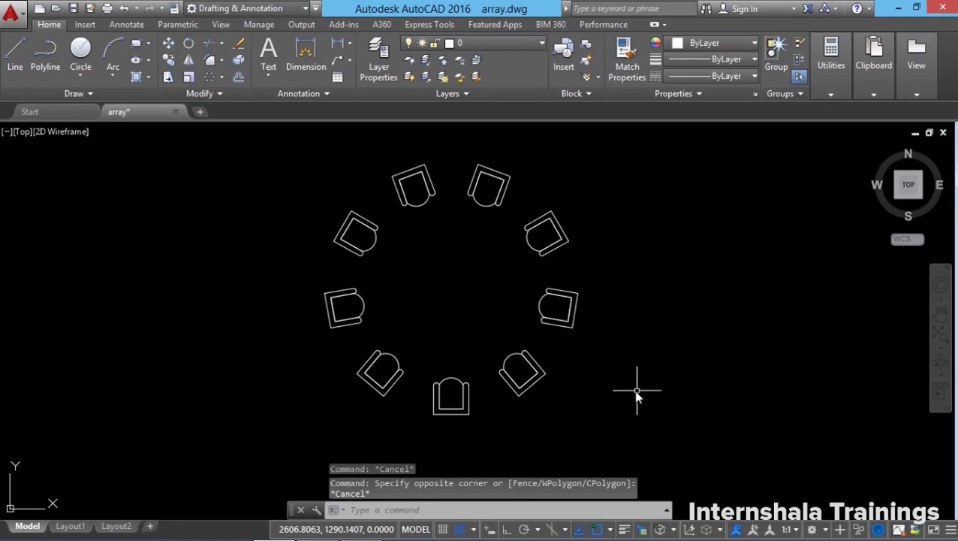
Step: Erase the three chairs on the right side of the circle individually from the associative polar array
ctrl+click(533, 367)
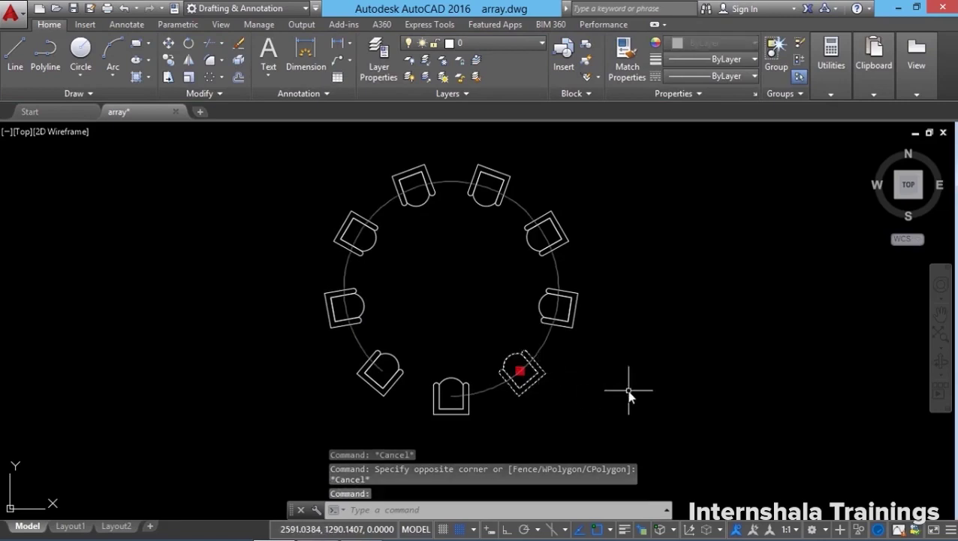
ctrl+click(568, 317)
ctrl+click(559, 250)
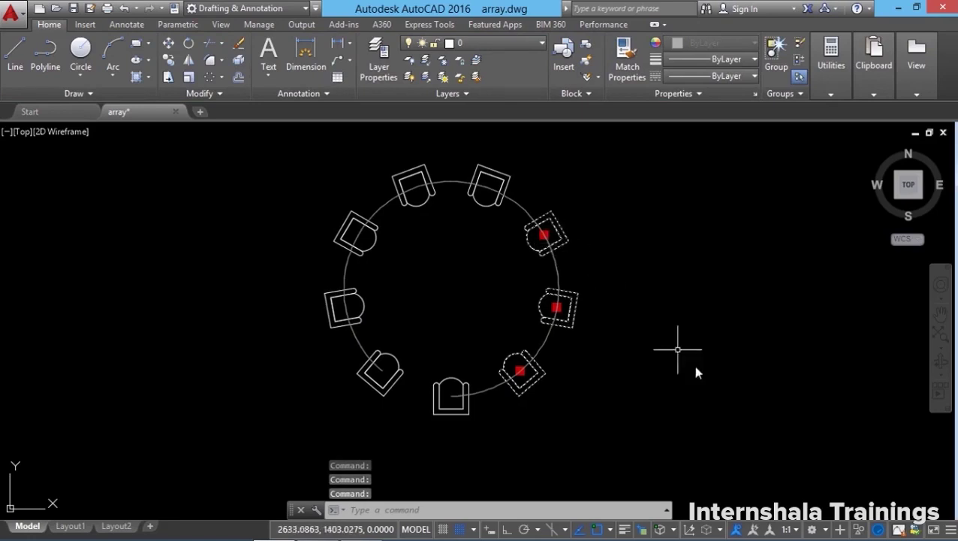
click(238, 45)
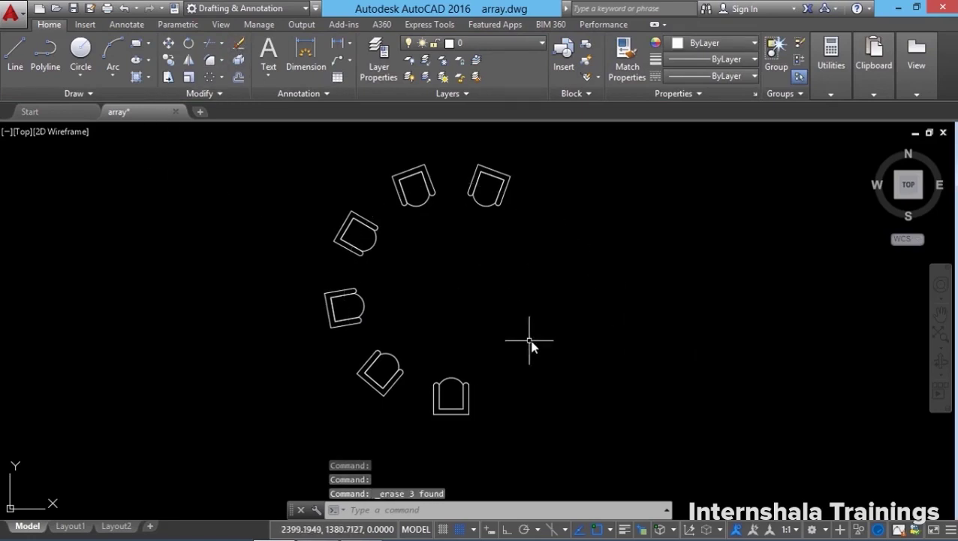
Step: Select the remaining polar array, reset it to restore its erased chairs, and close the array editing
click(393, 359)
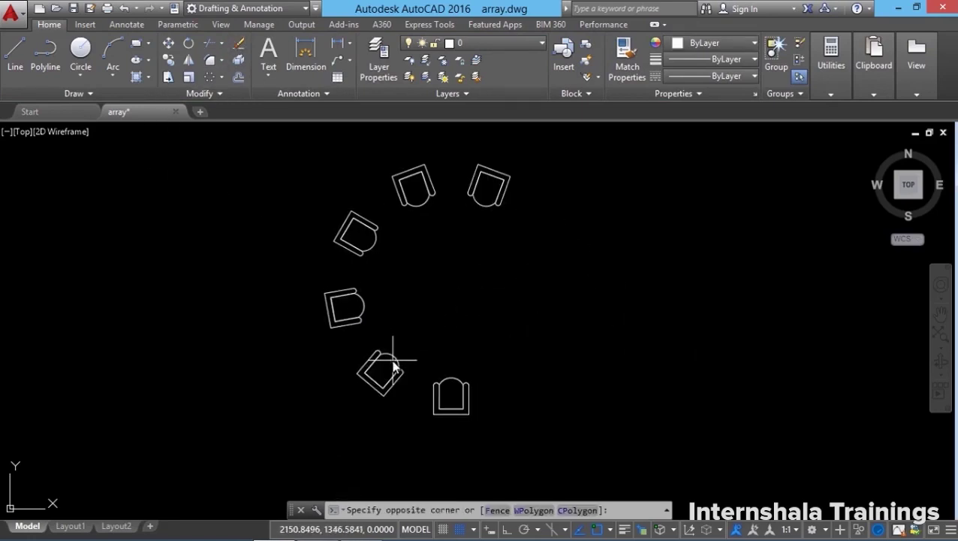
click(420, 345)
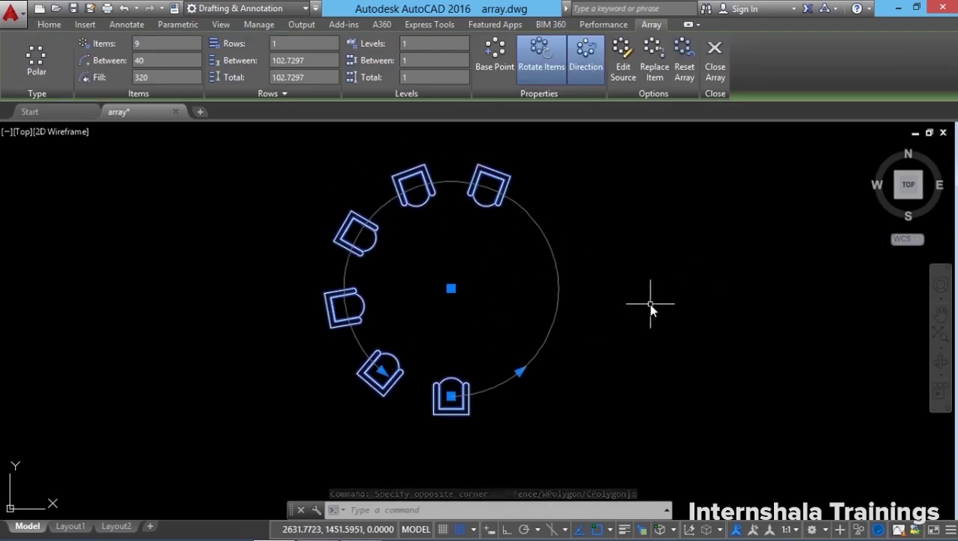
click(683, 72)
click(714, 64)
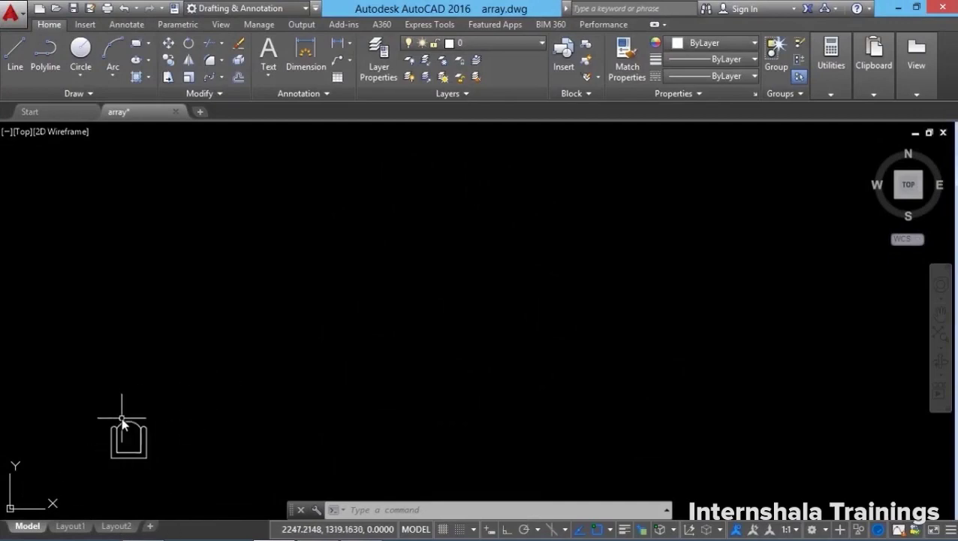
Step: Start a polyline at the top midpoint of the single chair's curved edge and draw a first arc up to the right using the Second pt option
click(57, 69)
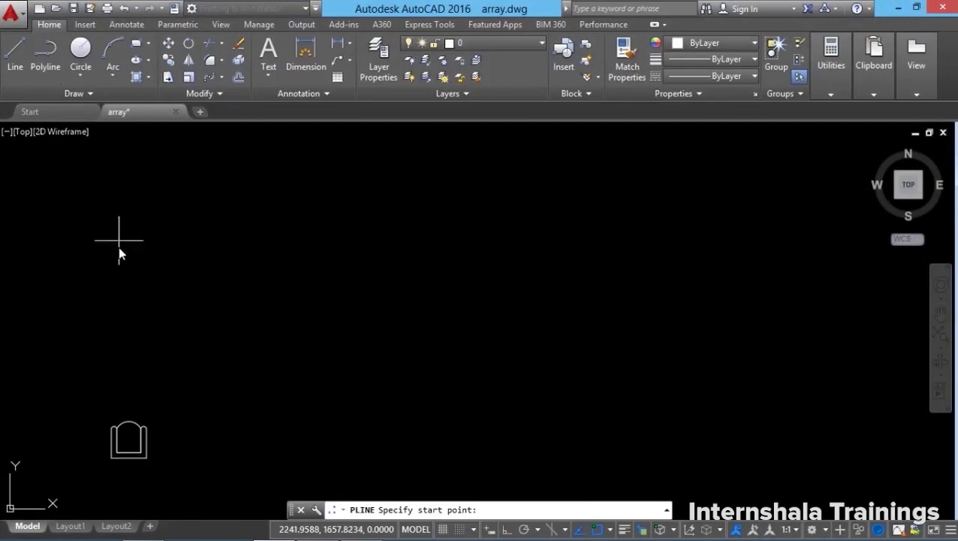
click(130, 424)
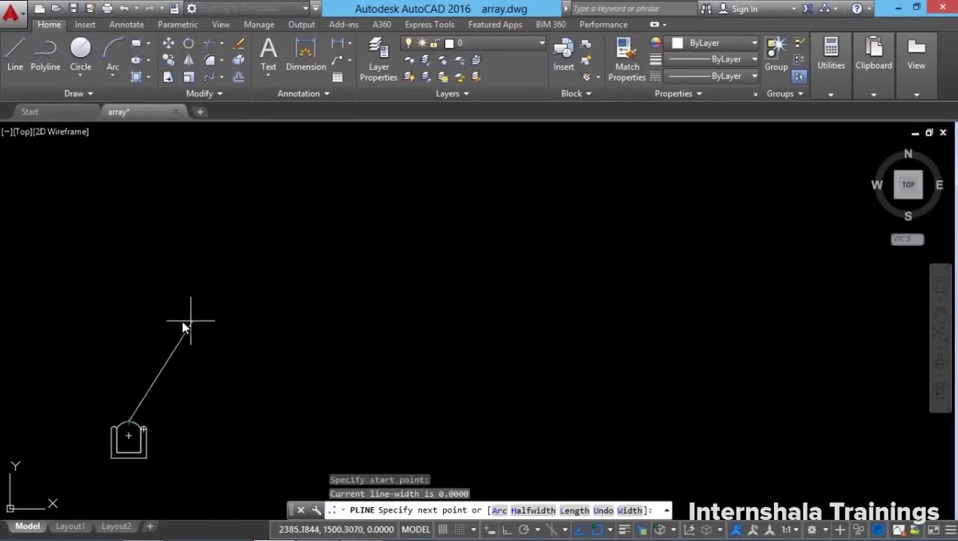
right_click(170, 322)
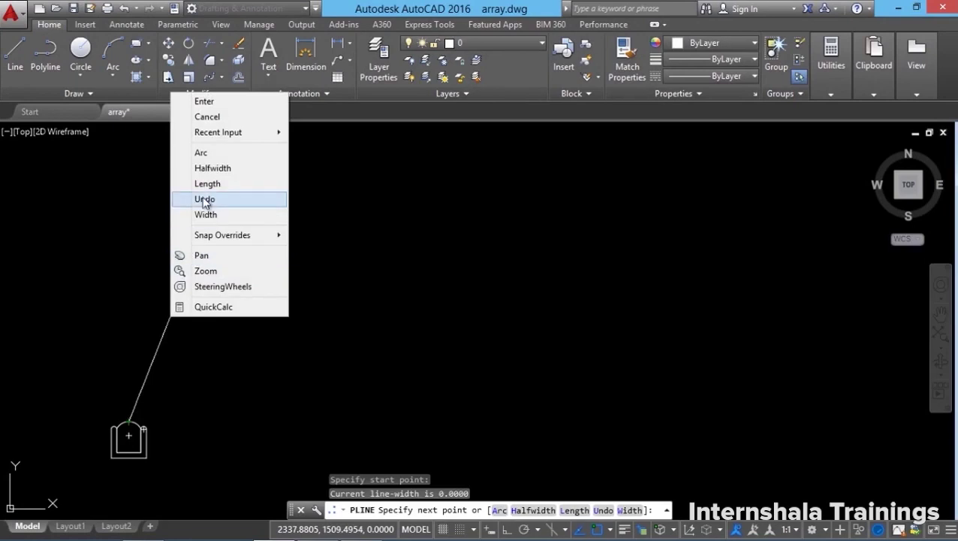
click(208, 154)
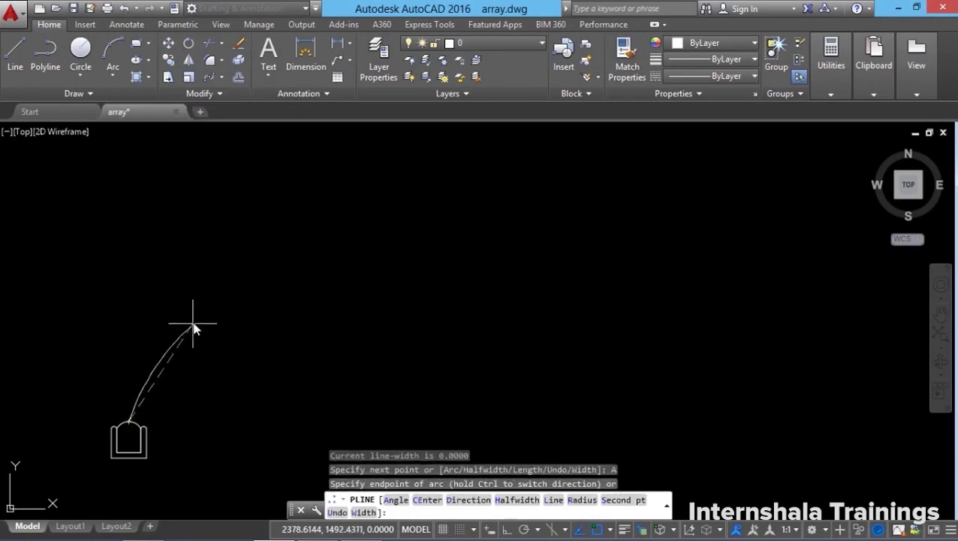
right_click(168, 256)
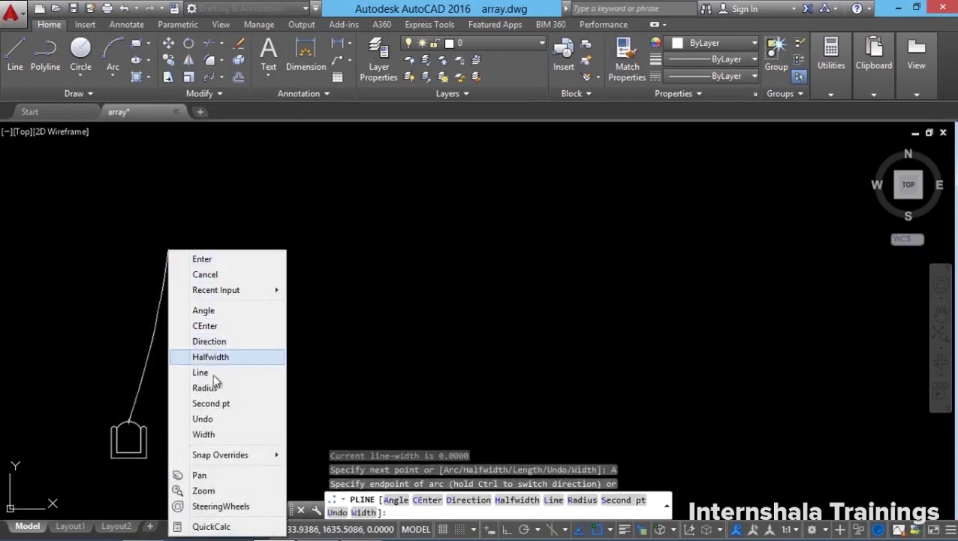
click(214, 401)
click(154, 342)
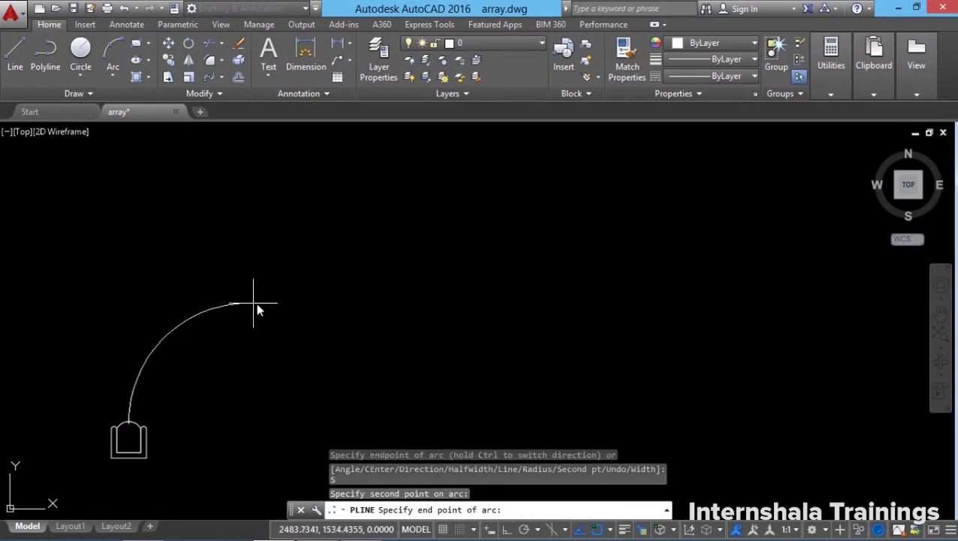
click(300, 307)
Step: Continue the polyline with a tangent arc bulging right and curving upward into an S-shaped path, and finish it
click(393, 143)
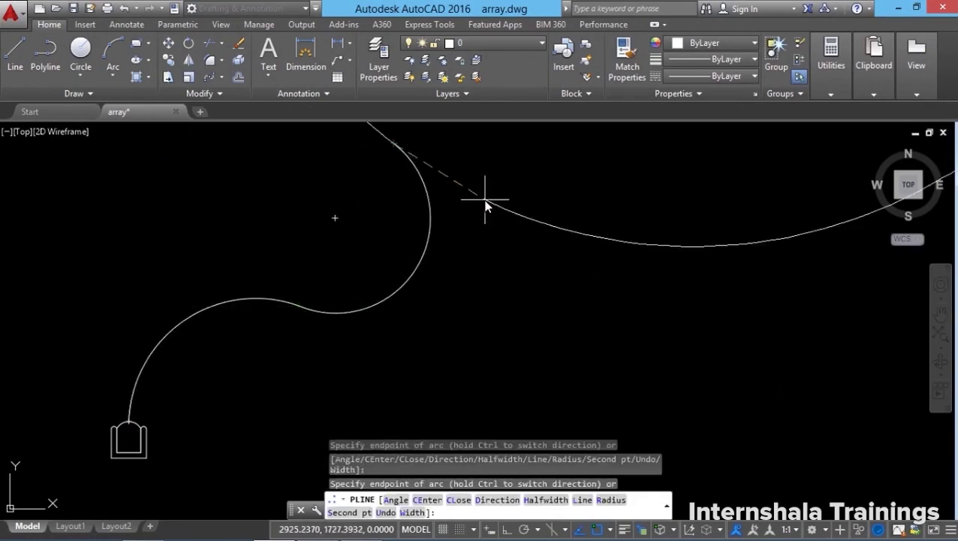
key(Return)
middle_drag(370, 345, 432, 365)
key(Escape)
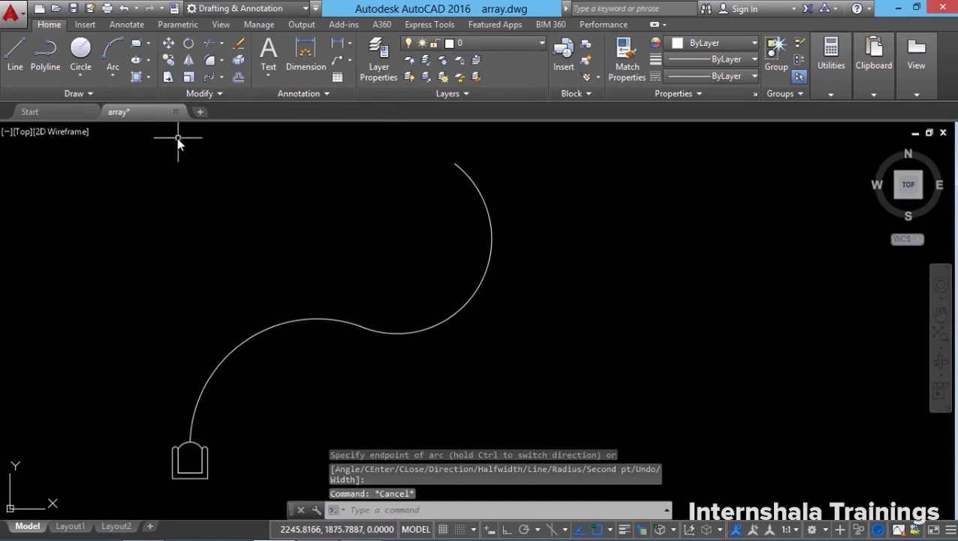
Step: Create a path array of the whole chair outline along the S-shaped polyline
click(220, 78)
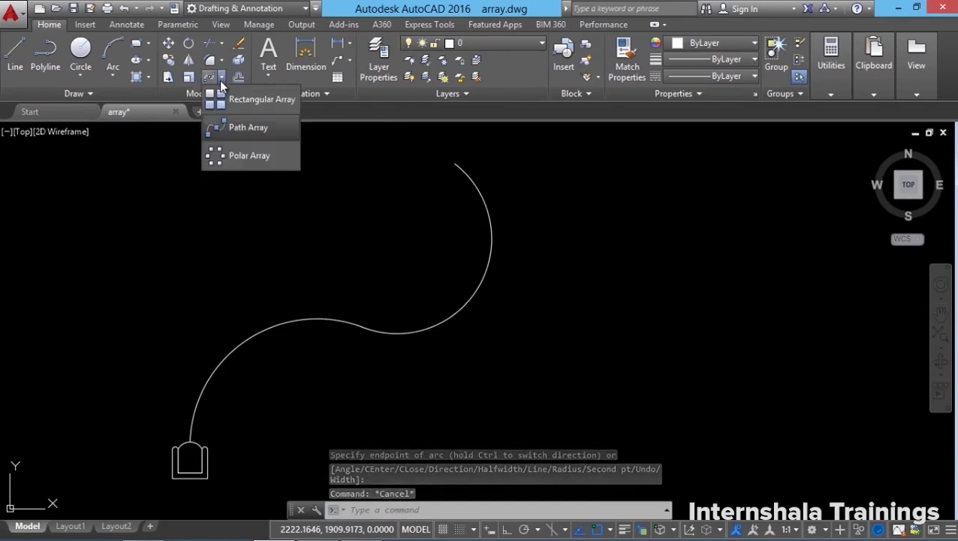
click(243, 129)
click(133, 424)
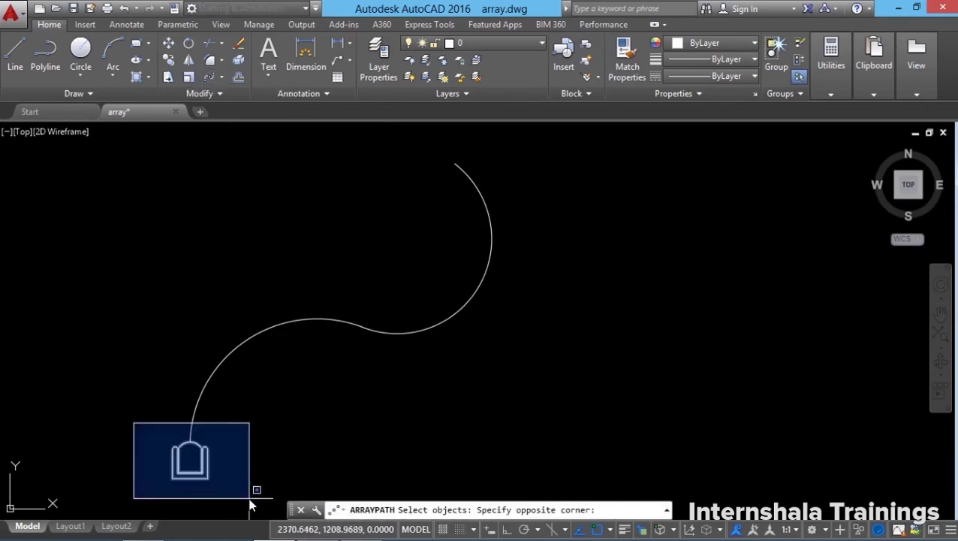
click(270, 505)
key(Return)
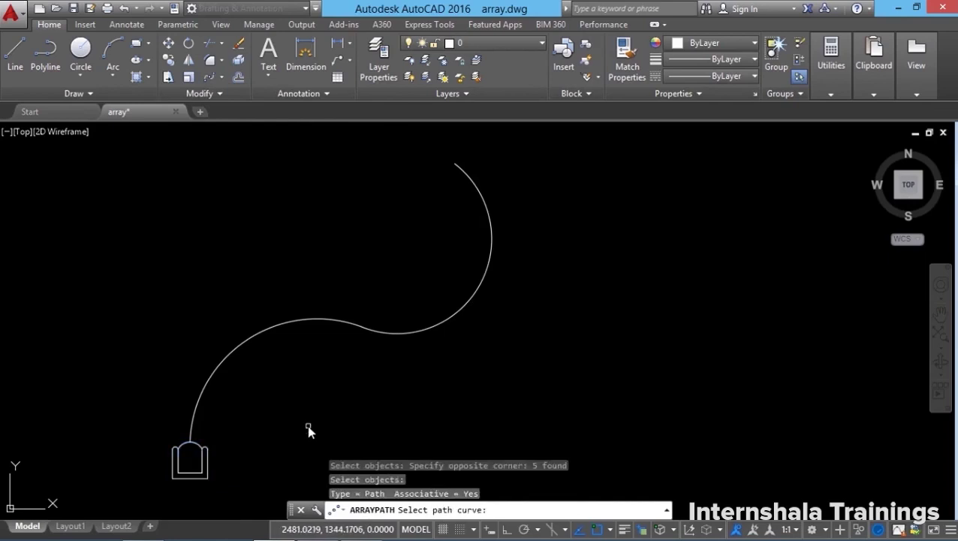
click(199, 394)
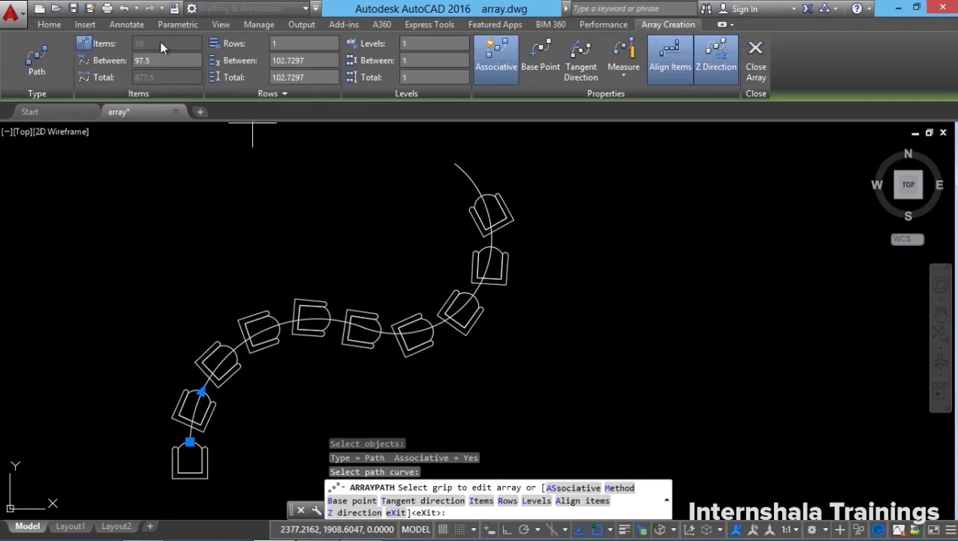
Step: Set the spacing between the path array's items to 120 and finish creating the array
click(150, 60)
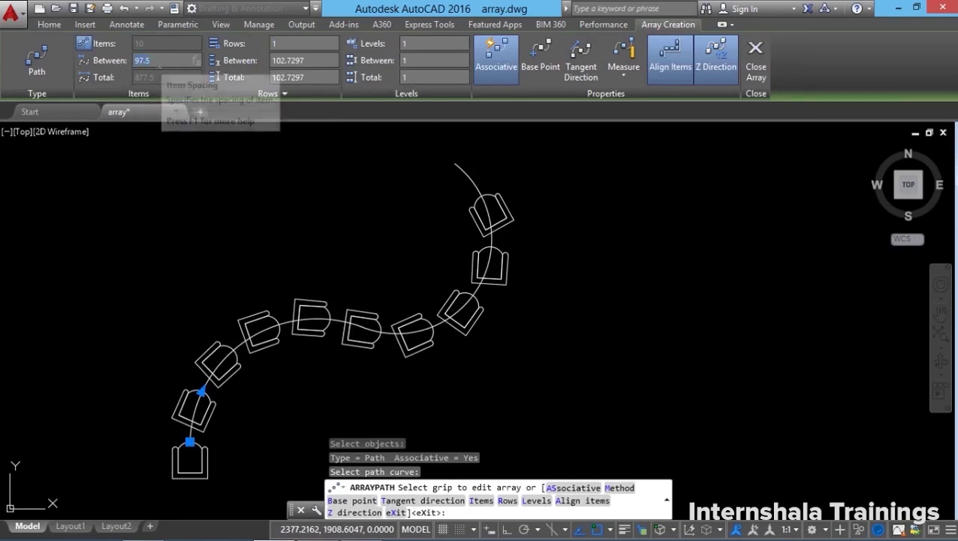
text(120)
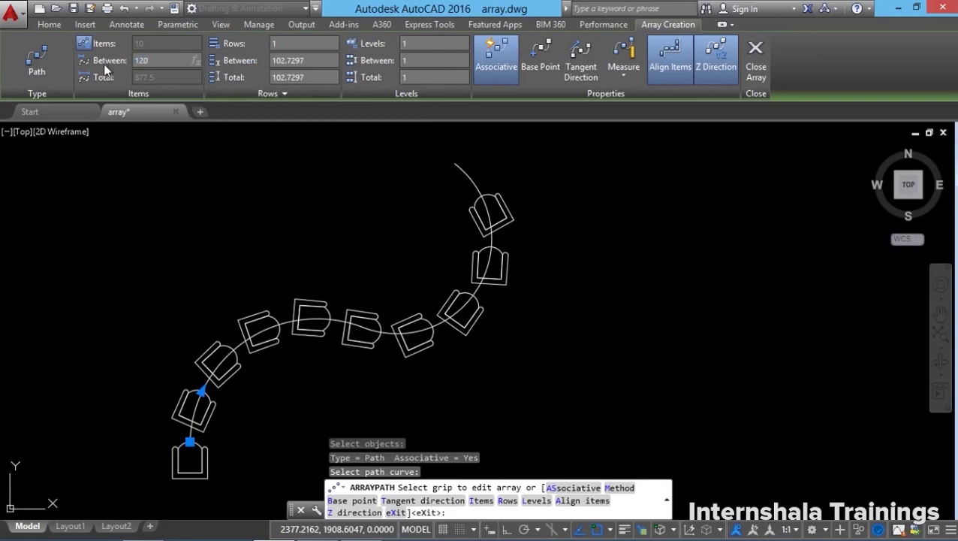
key(Return)
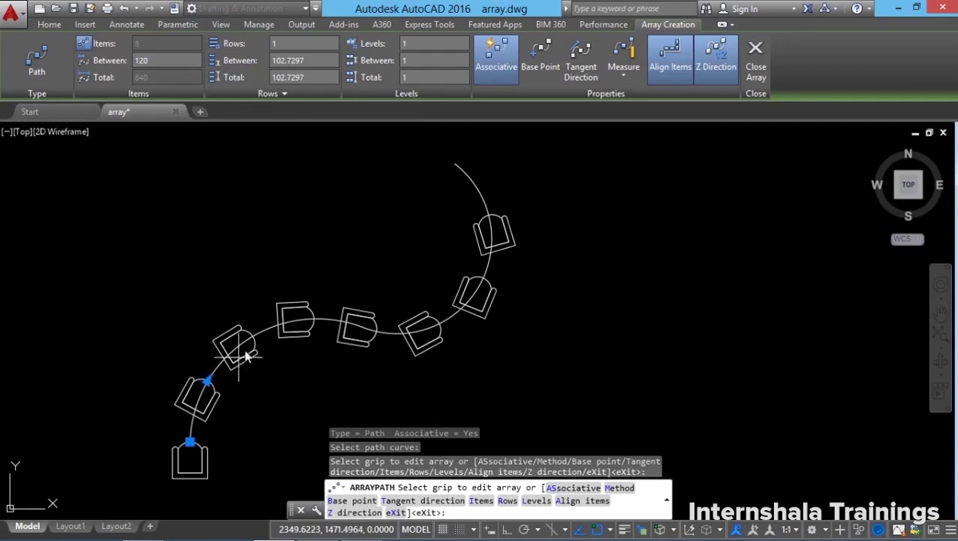
key(Escape)
key(Escape)
key(Escape)
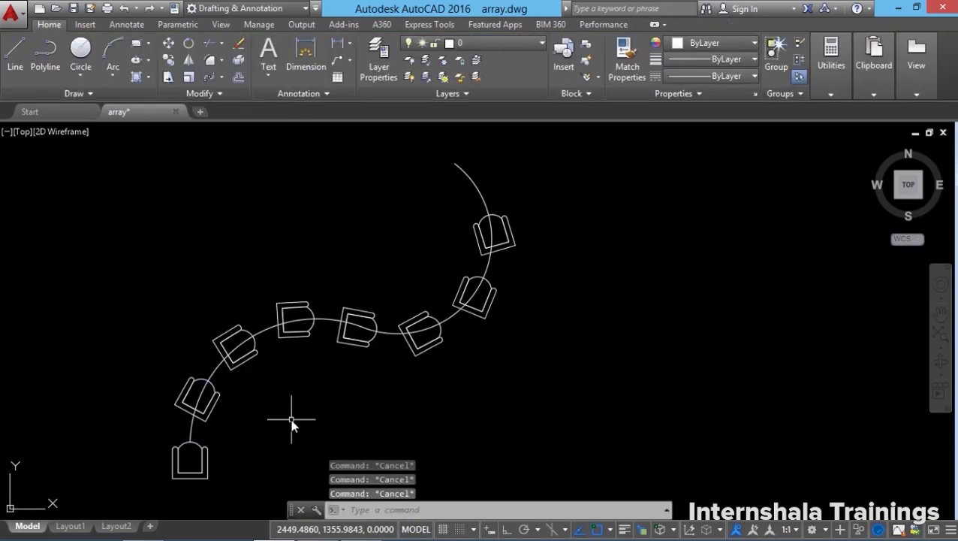
Step: Select the chair path array and stretch its item spacing by the grip to about 185, with object snap off
click(247, 364)
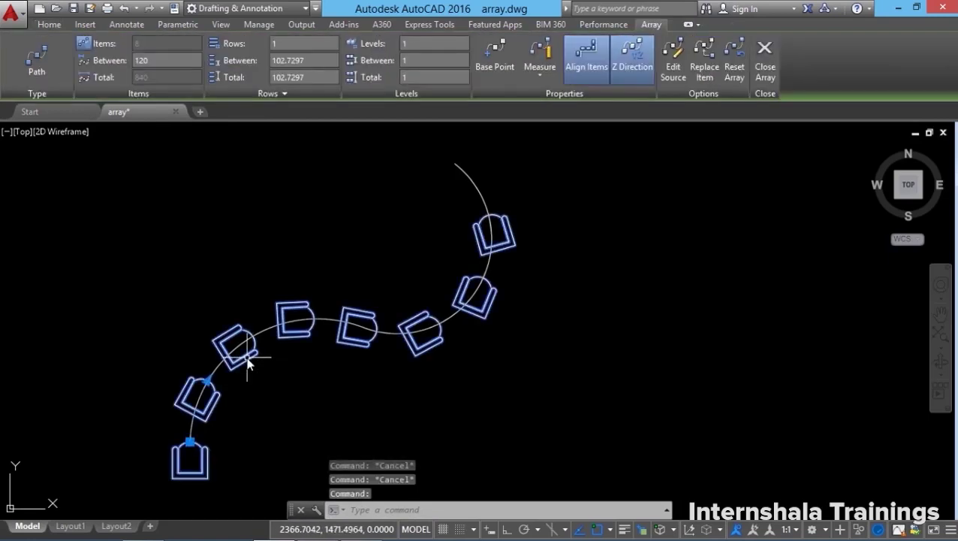
click(208, 380)
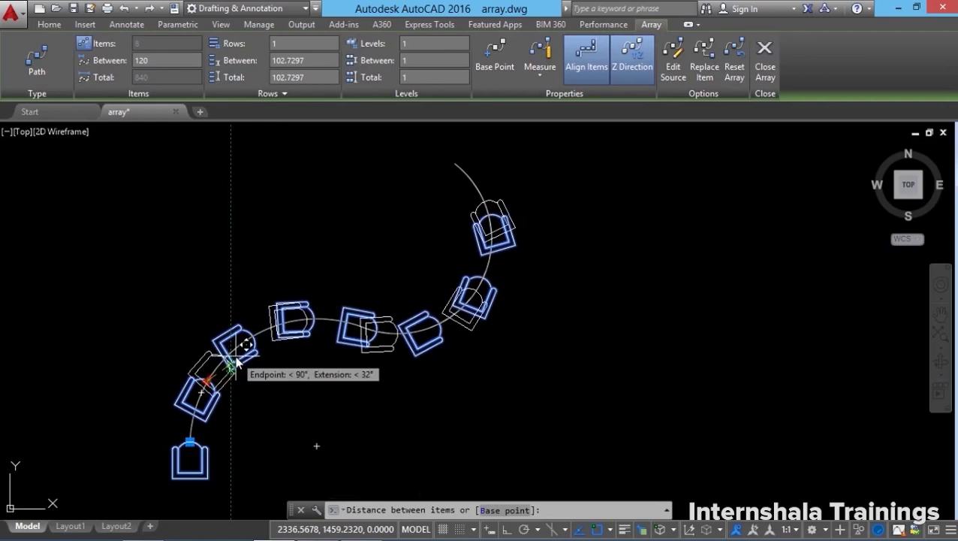
key(F3)
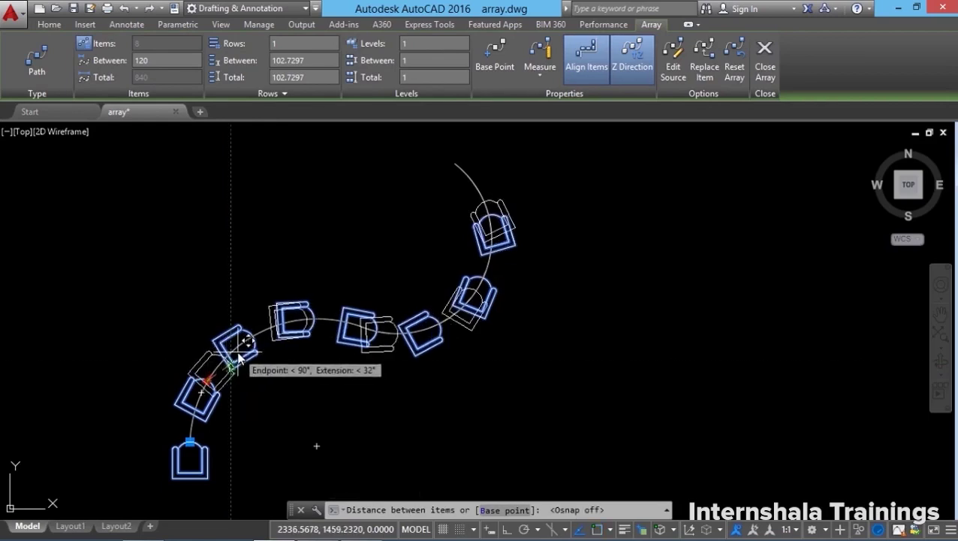
click(212, 377)
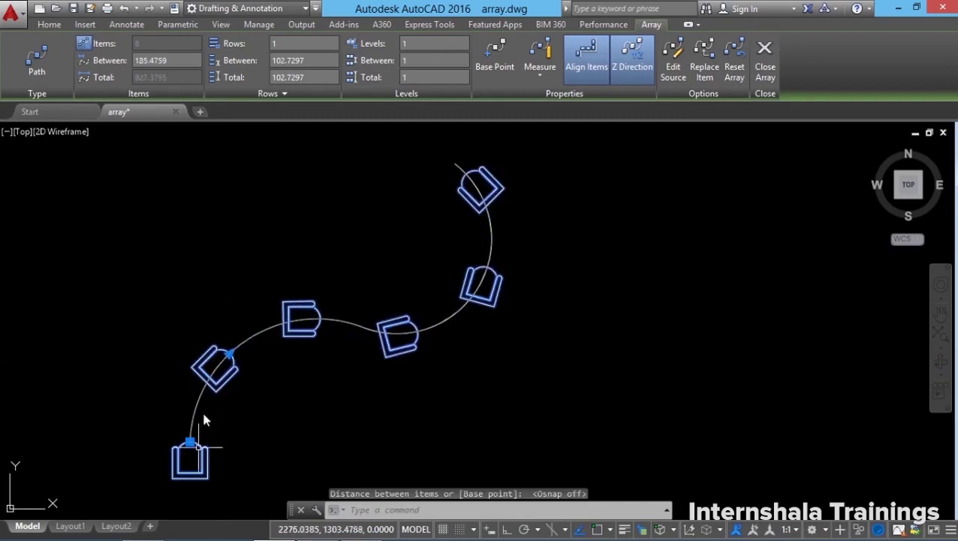
key(Escape)
Step: Reselect the path array and switch its distribution method from Measure to Divide
click(320, 314)
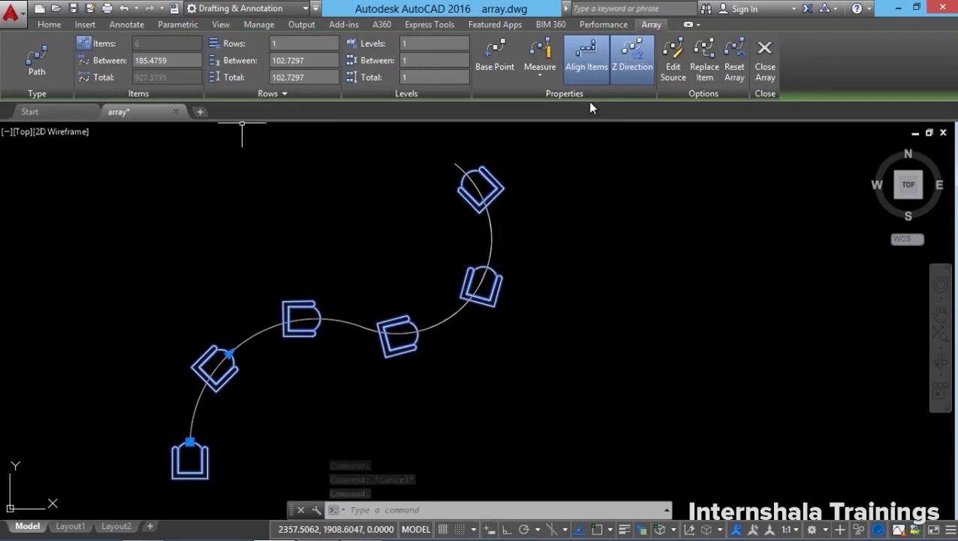
click(540, 75)
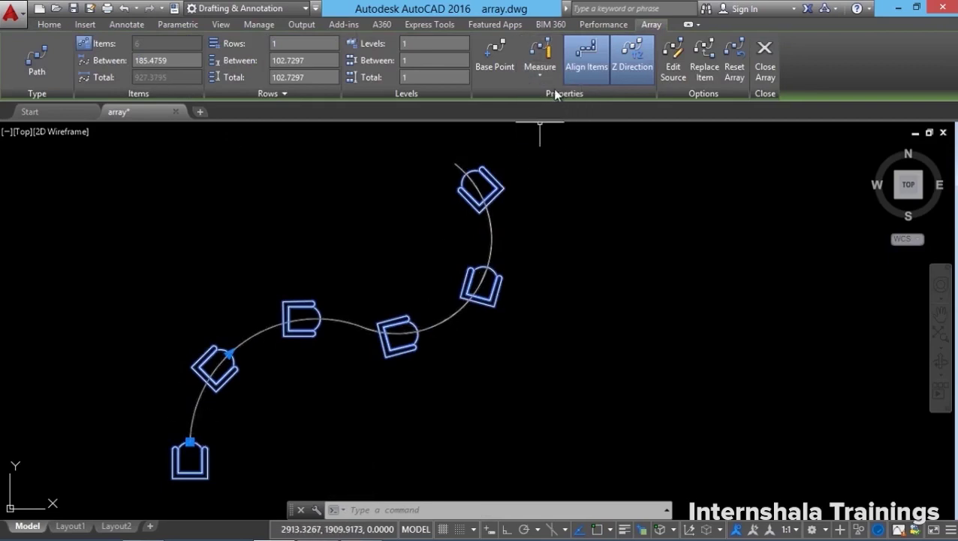
click(539, 71)
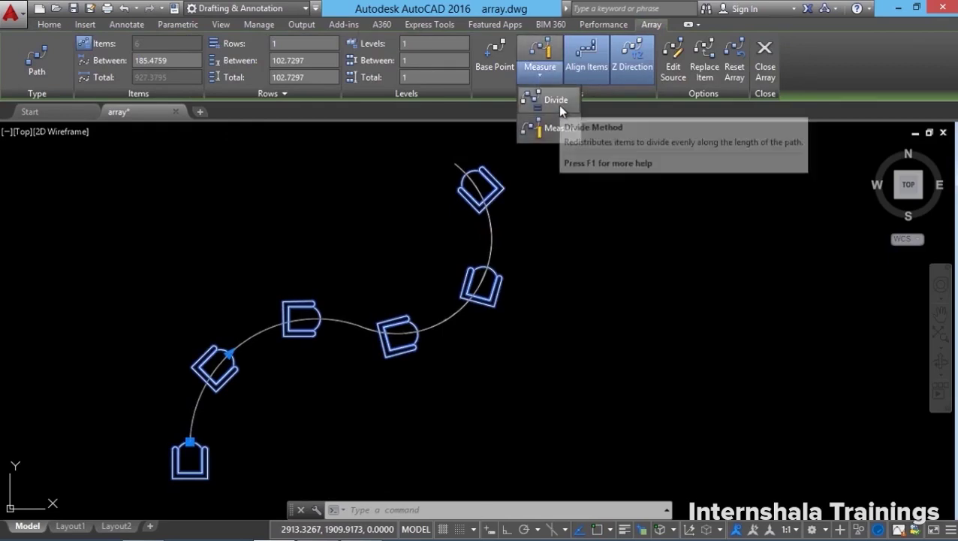
click(538, 128)
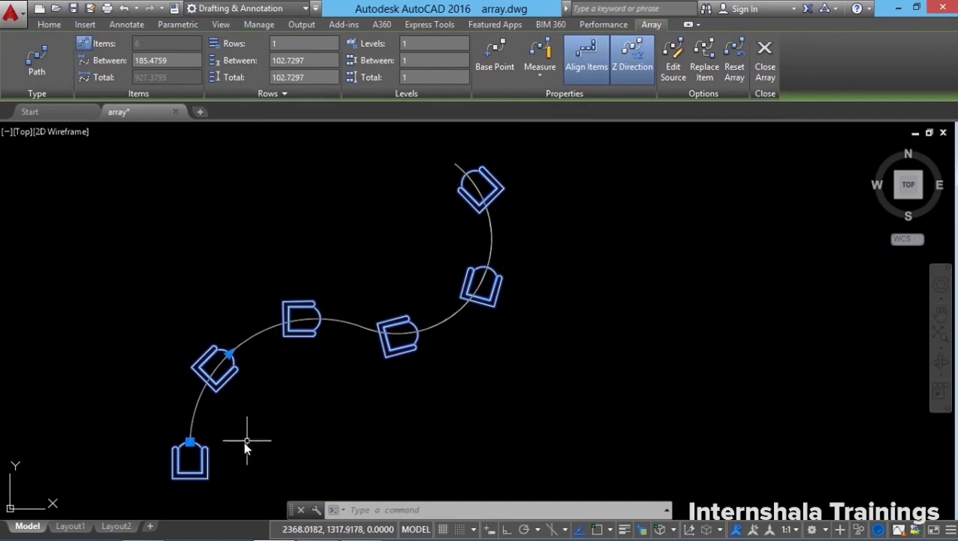
click(539, 71)
click(547, 103)
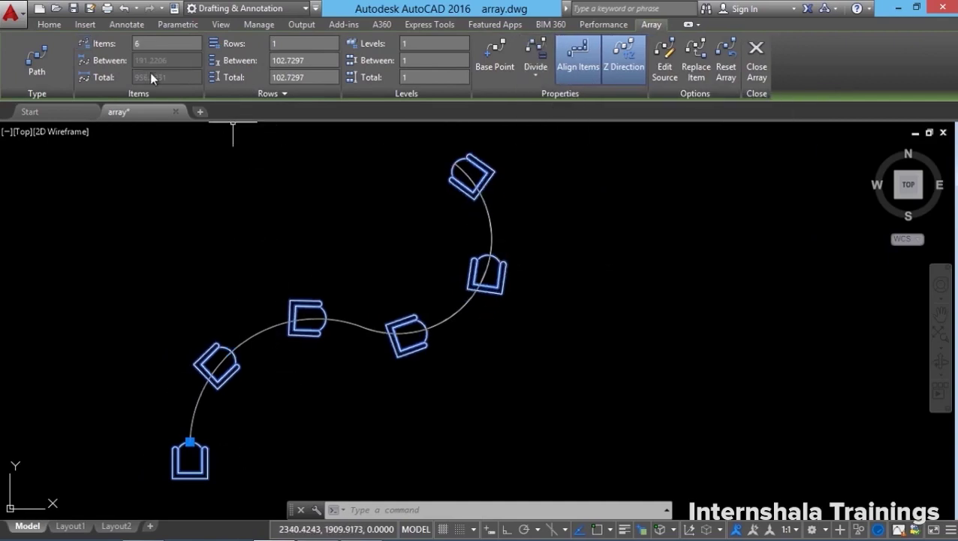
Step: Set the number of chairs in the divided path array to 12
drag(148, 44, 90, 53)
text(12)
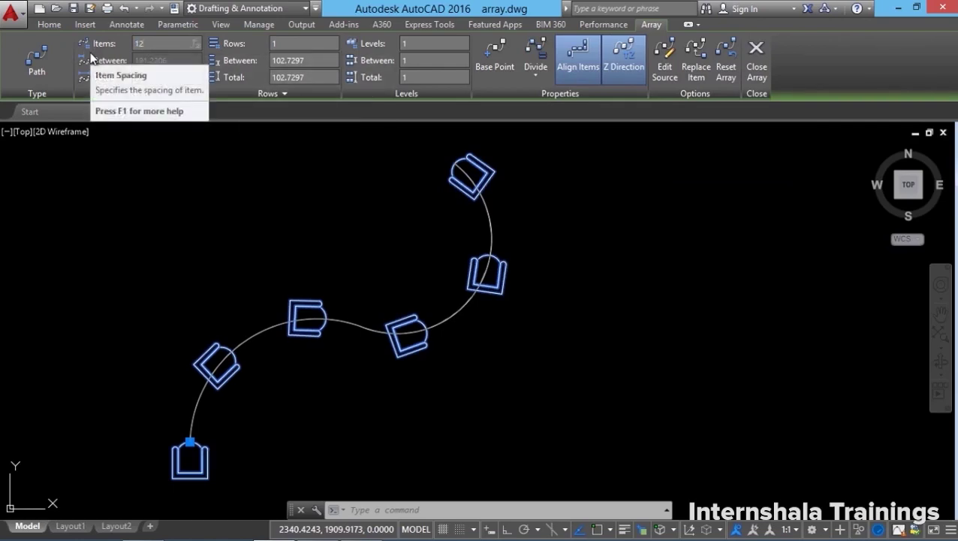
key(Return)
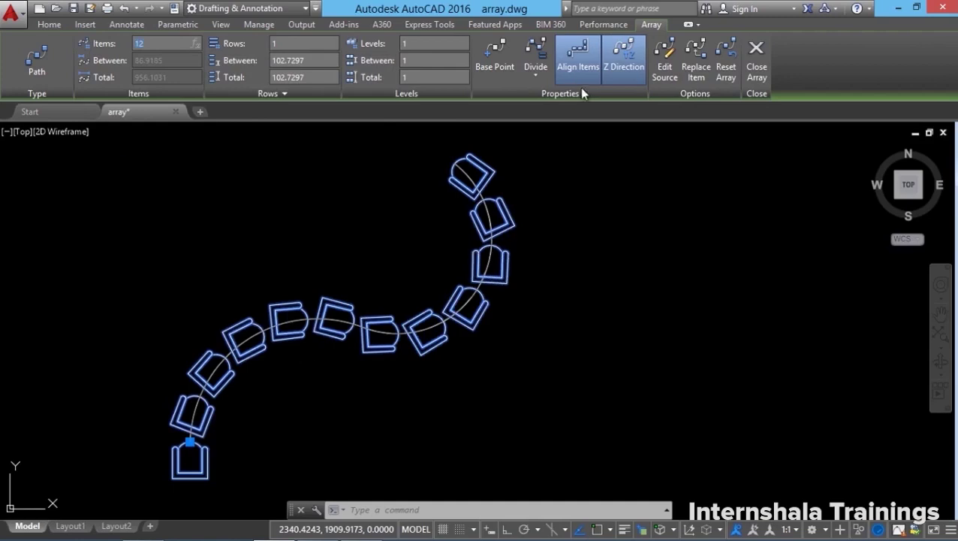
click(531, 290)
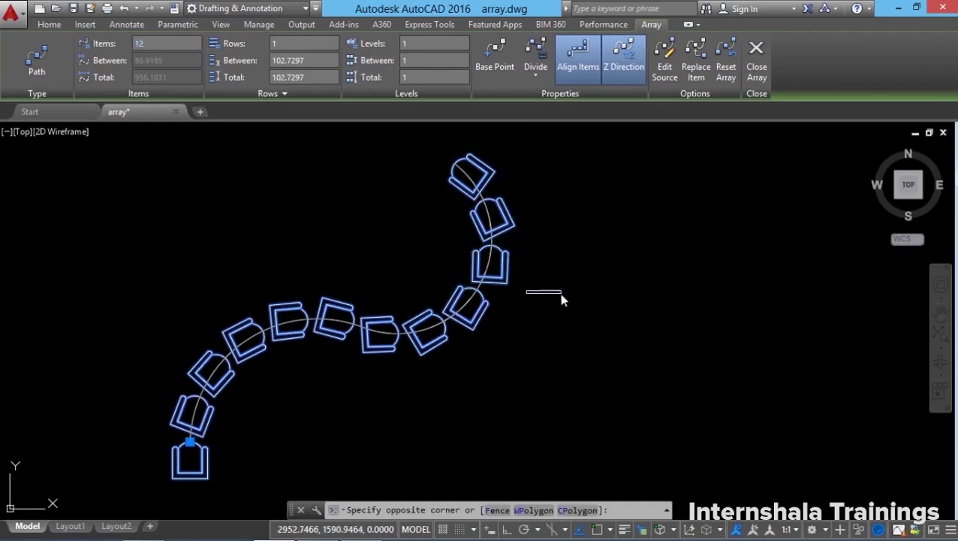
key(Escape)
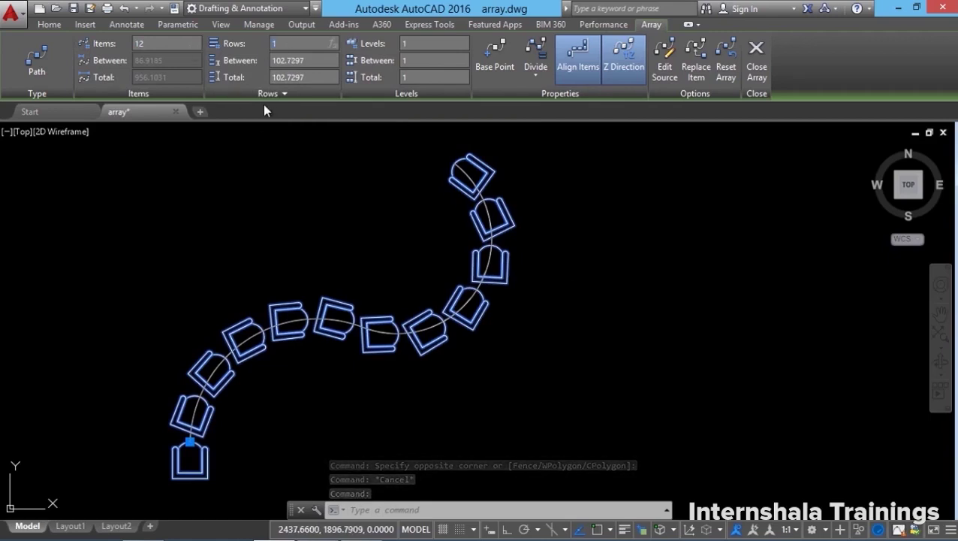
Step: Give the path array 2 rows spaced 200 apart and close the array editing
text(2)
key(Return)
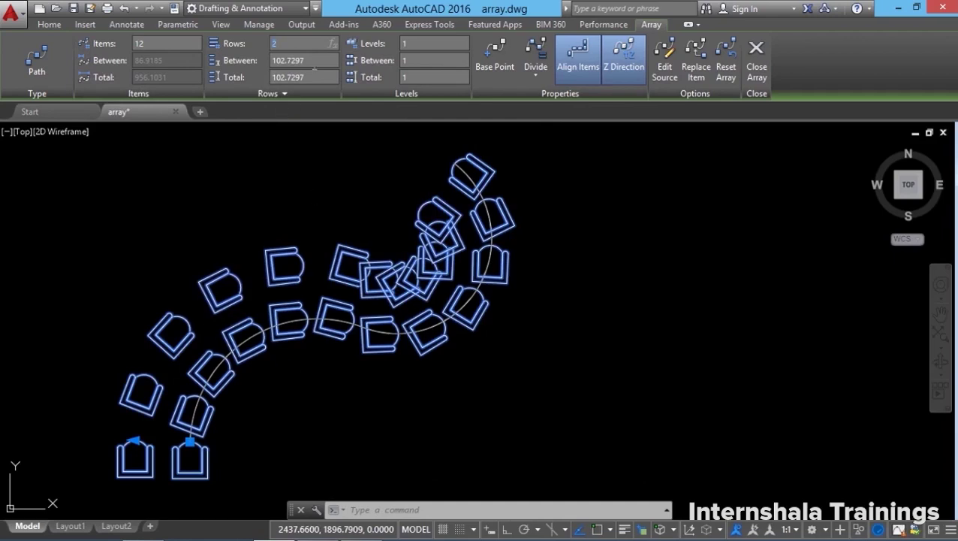
key(Tab)
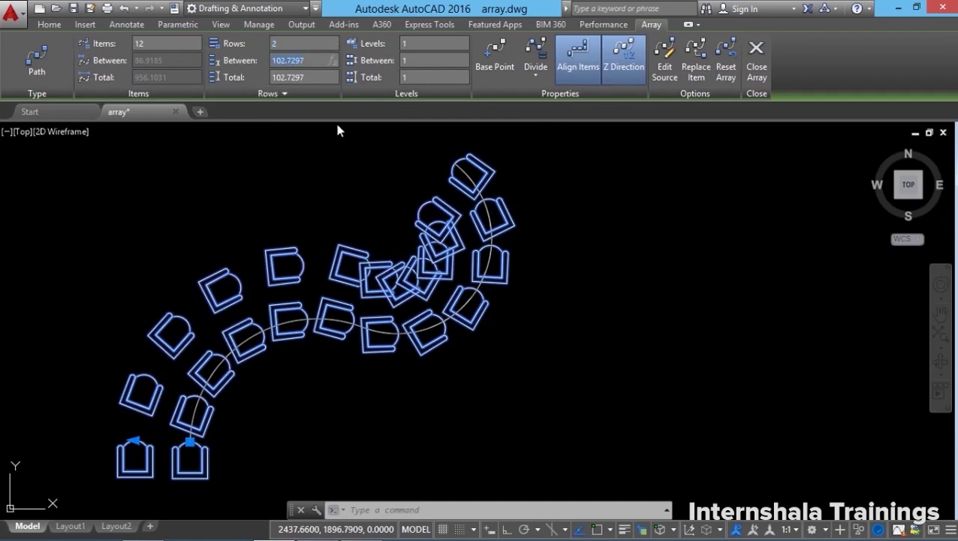
text(200)
key(Return)
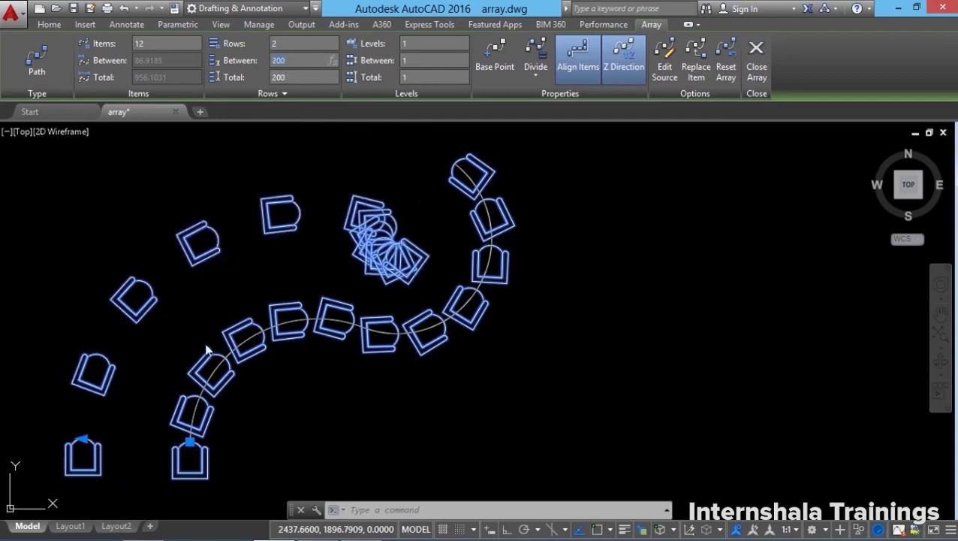
click(756, 67)
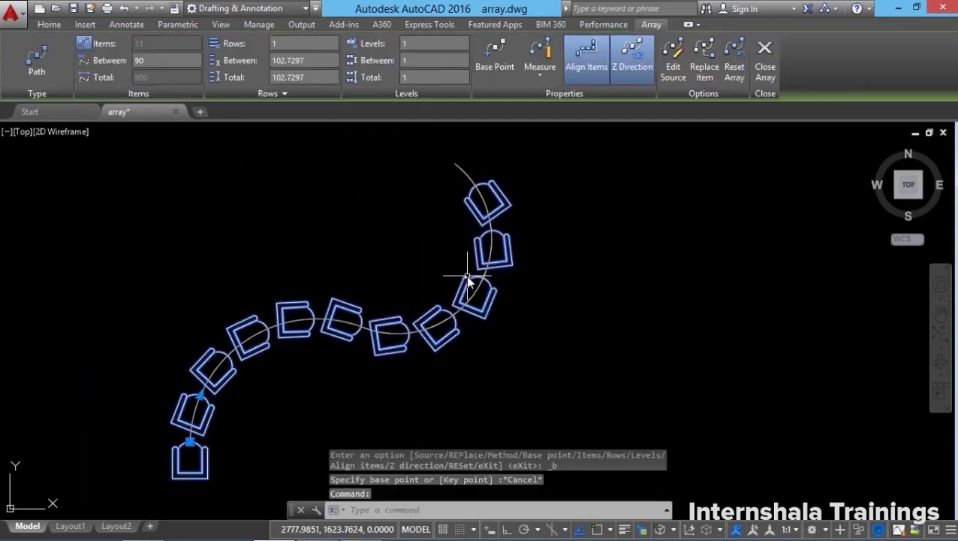
Step: Turn object snap on and move the path array's base point to the lower-left corner of the first chair
click(494, 75)
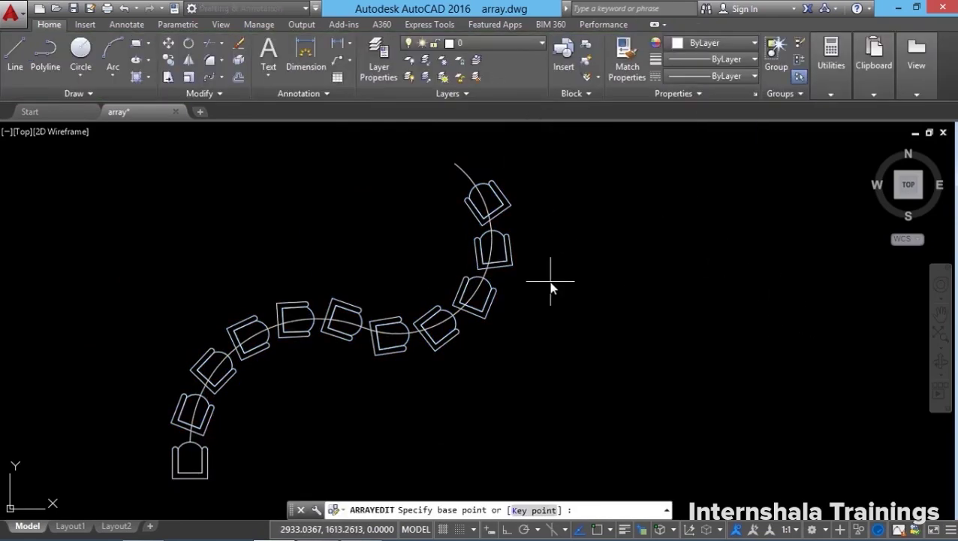
click(598, 529)
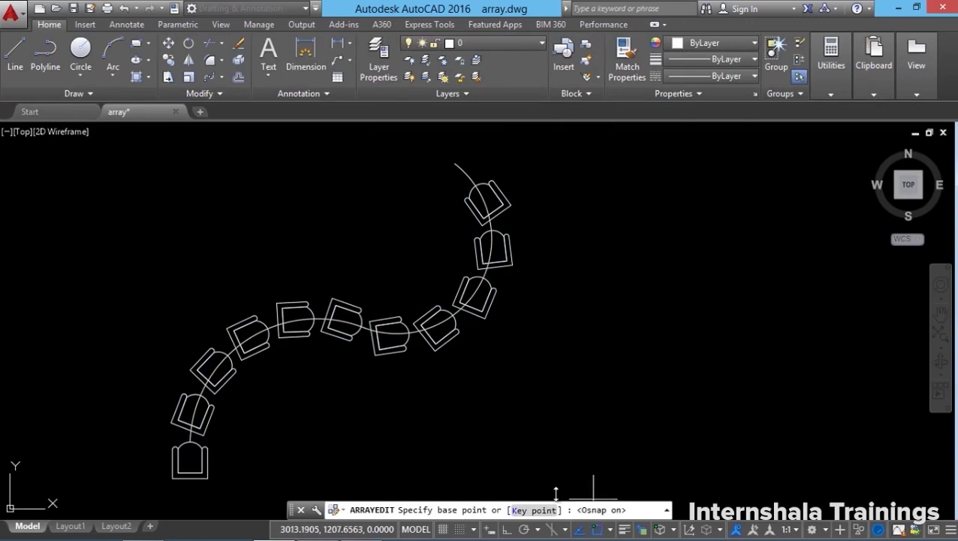
click(174, 478)
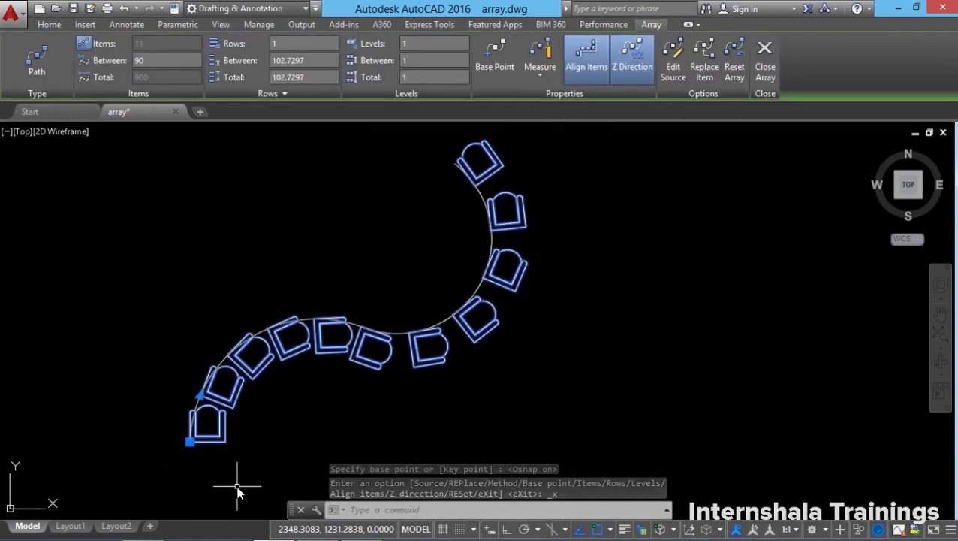